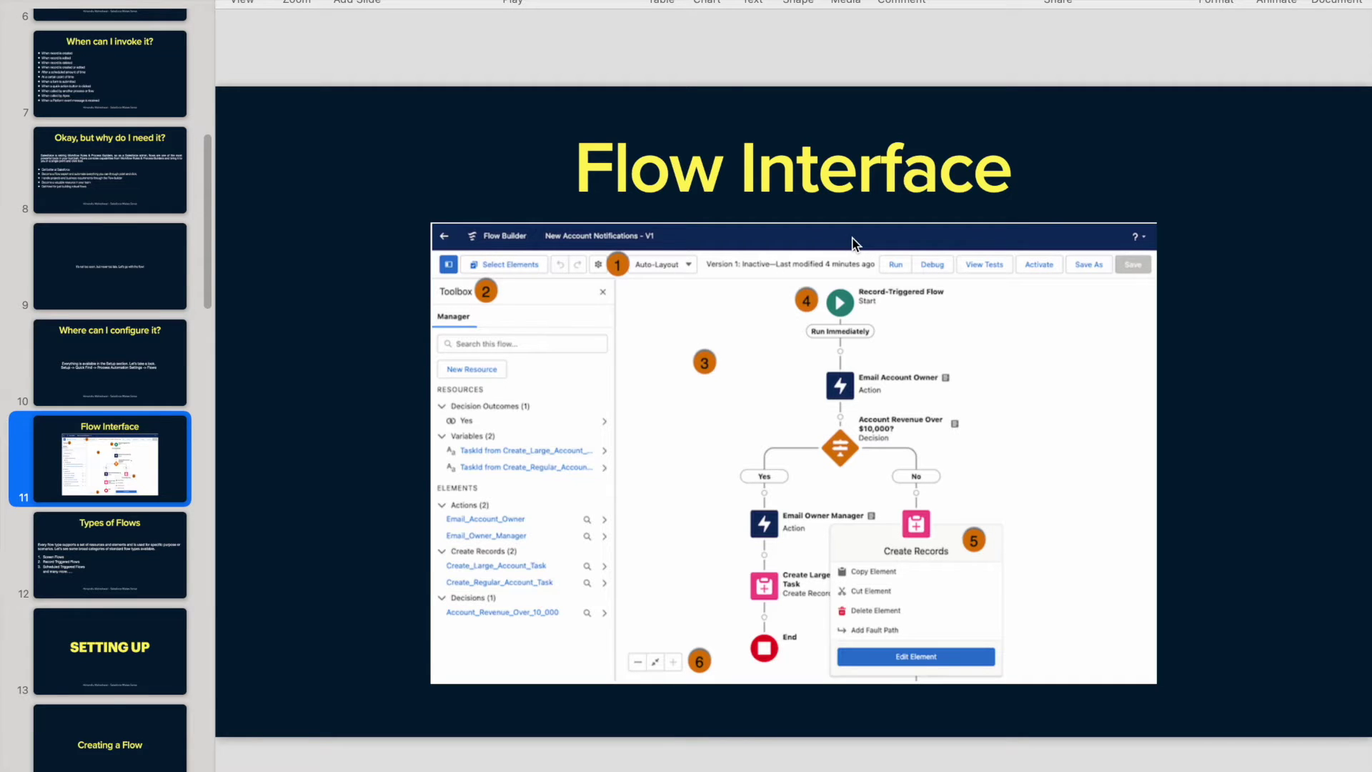
# Step: Switch to the Salesforce Setup Flows page in the browser and start a new flow
pyautogui.press('super+Tab')
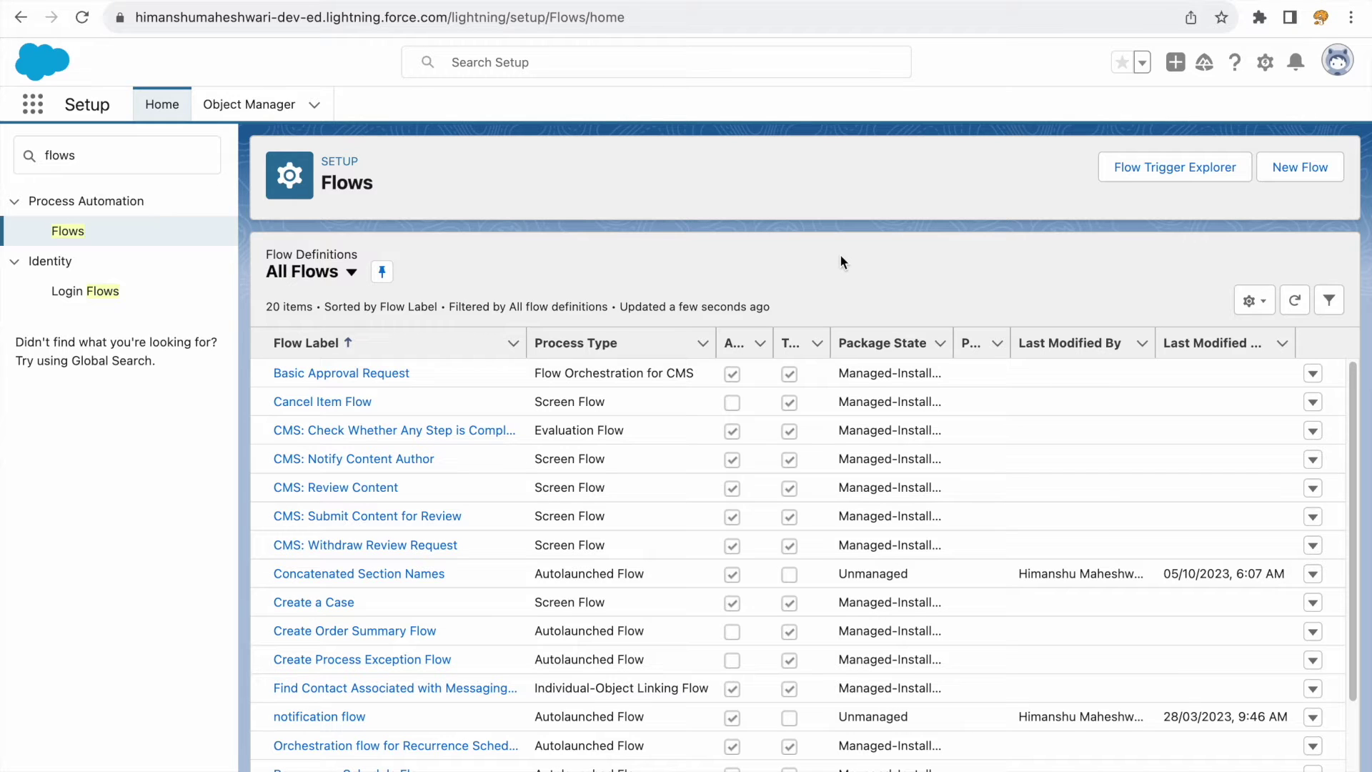
pyautogui.click(1302, 175)
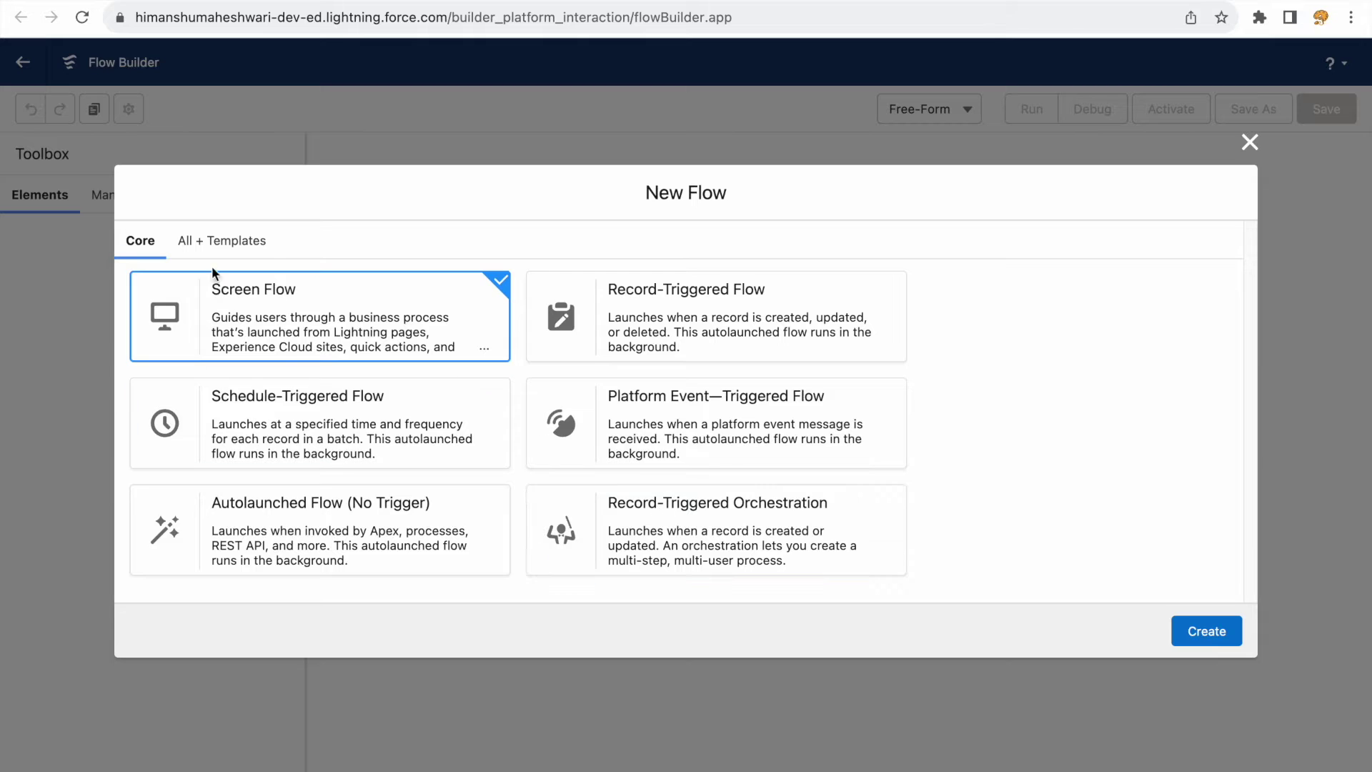
# Step: Examine all flow types and templates offered for a new flow, beyond the core types
pyautogui.click(140, 241)
pyautogui.click(214, 243)
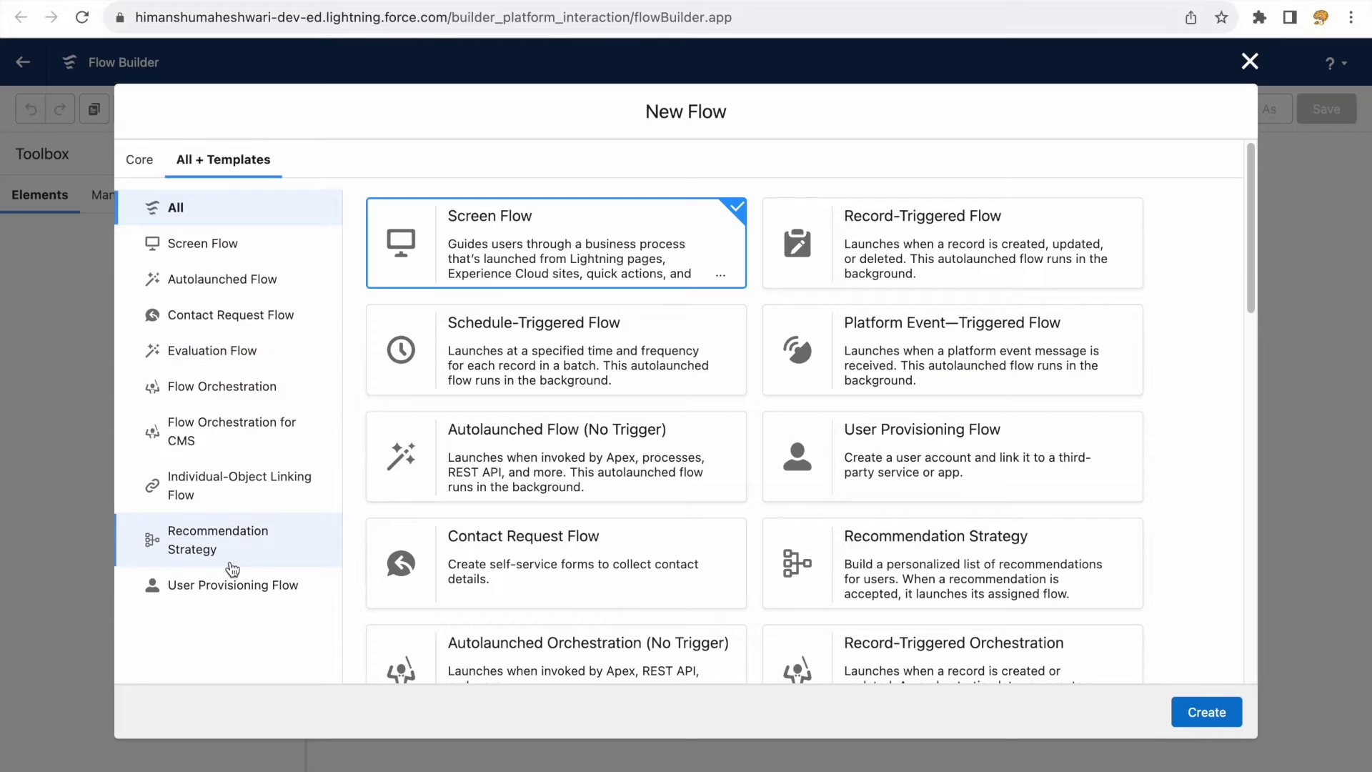
pyautogui.scroll(-15, 842, 553)
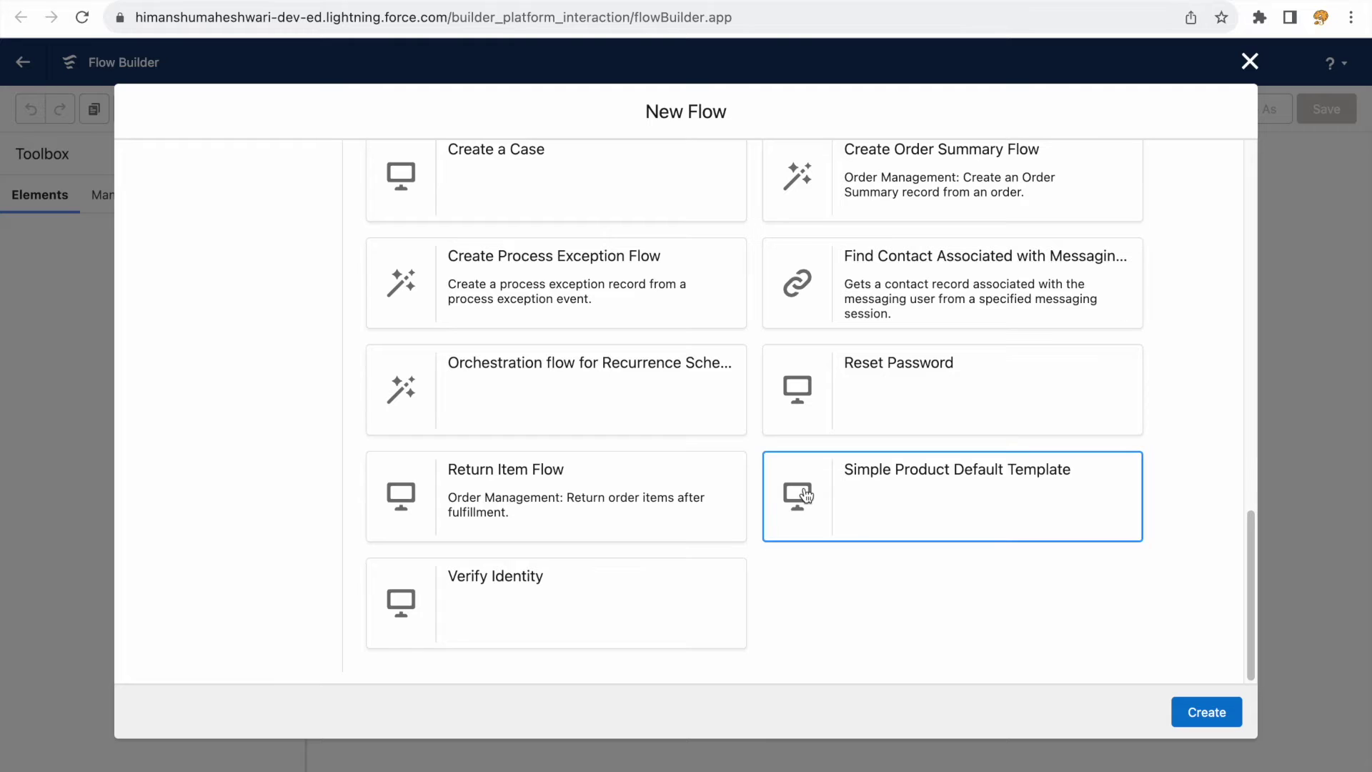
pyautogui.scroll(1, 846, 483)
pyautogui.scroll(12, 846, 483)
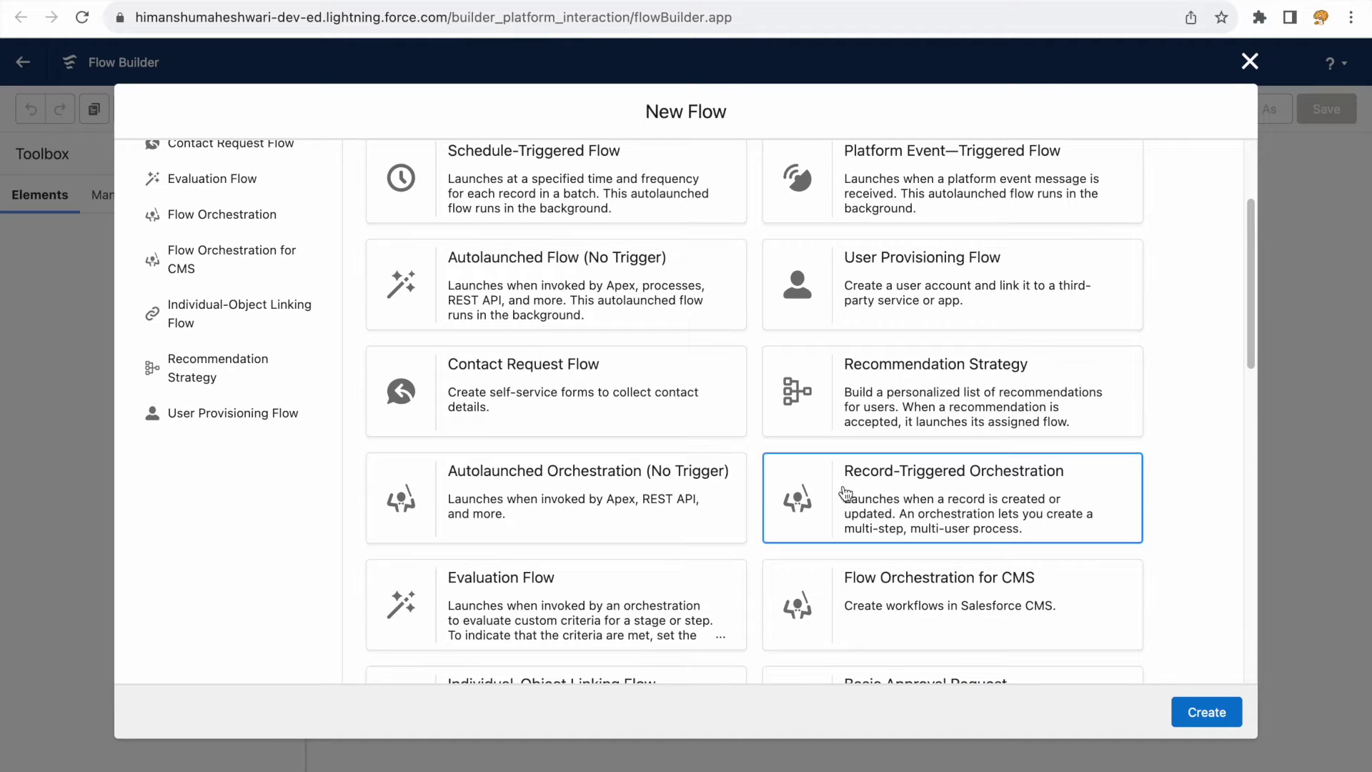
pyautogui.scroll(3, 840, 497)
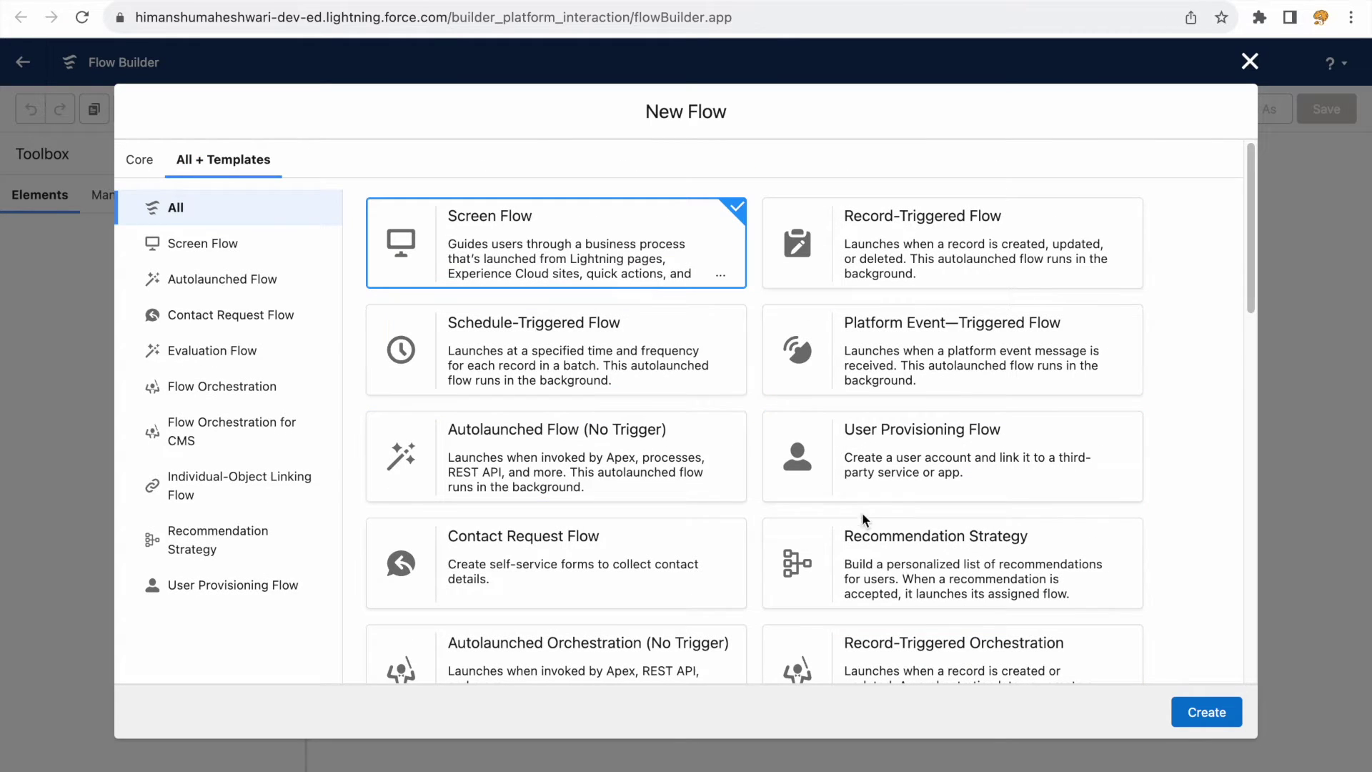
pyautogui.scroll(-2, 861, 513)
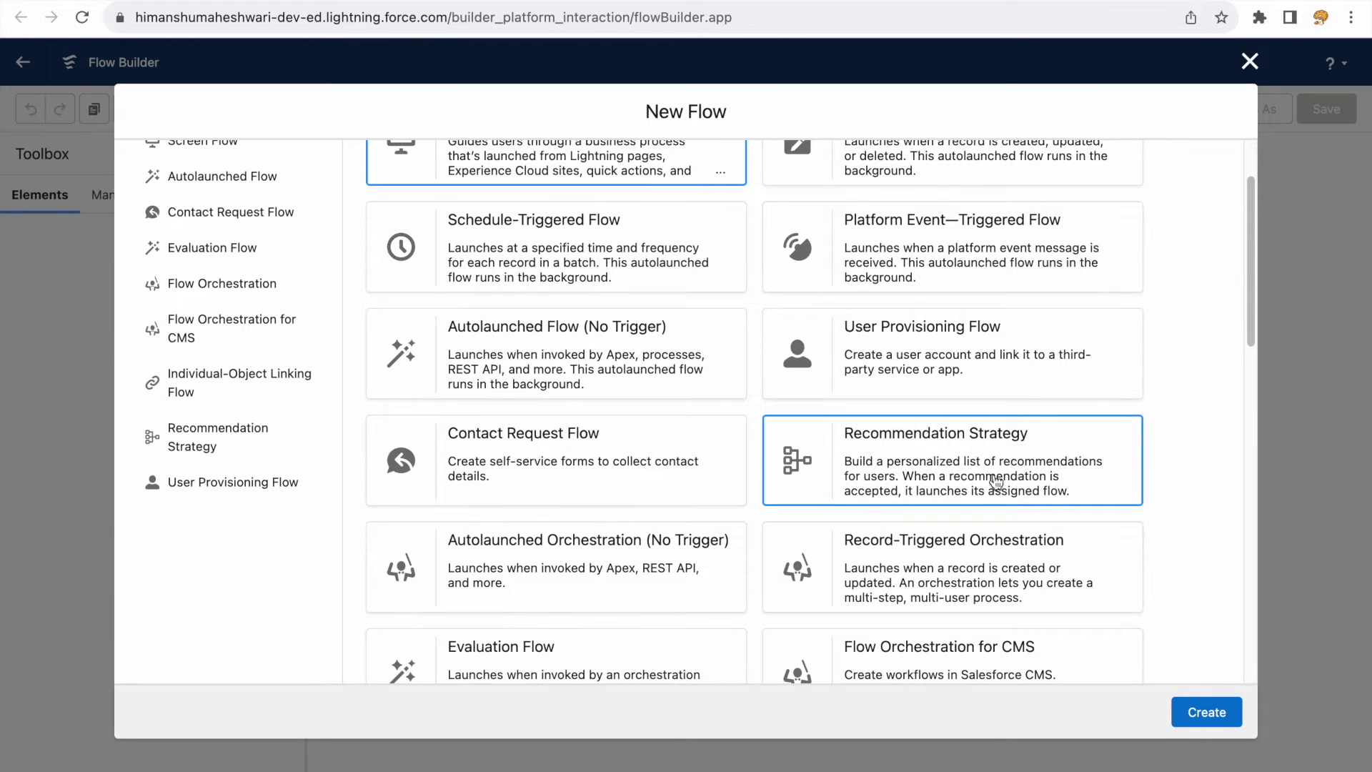
pyautogui.scroll(-1, 609, 427)
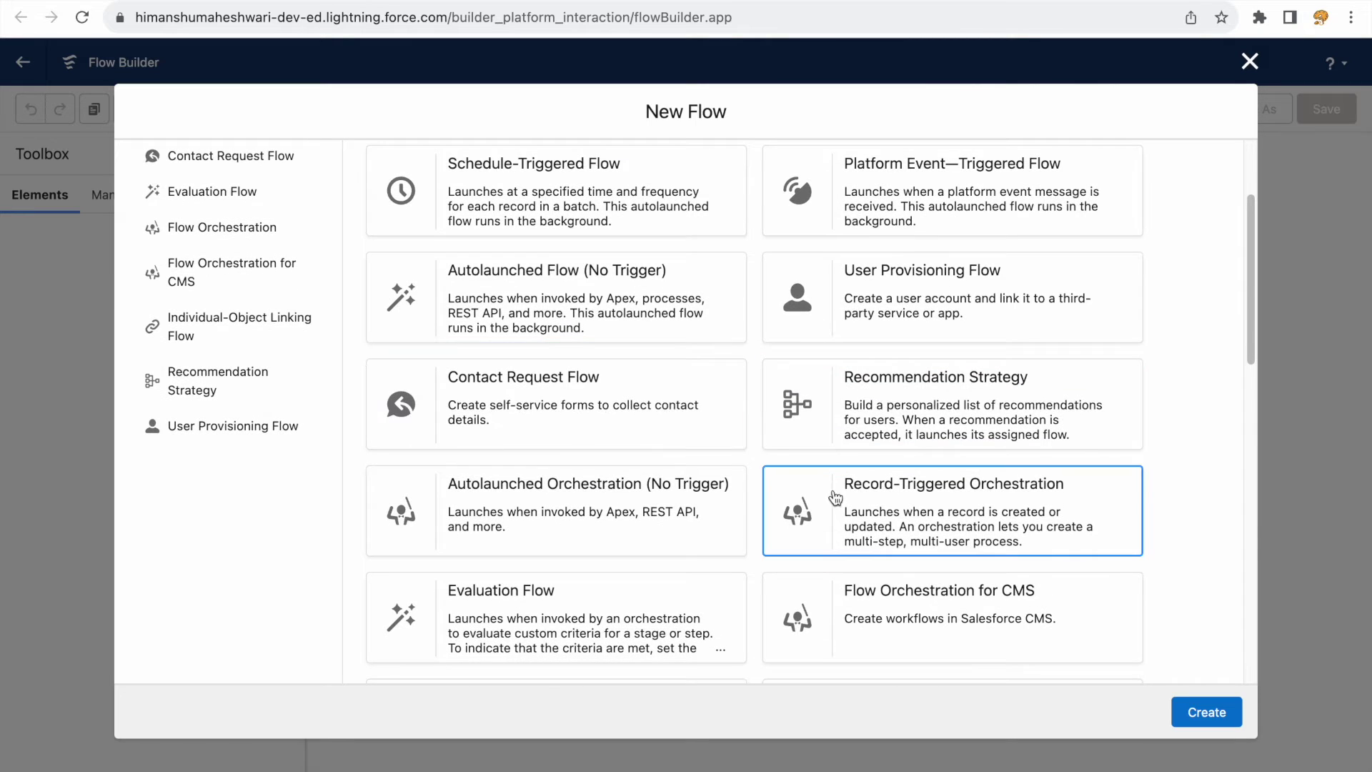
pyautogui.scroll(-10, 907, 511)
pyautogui.scroll(-7, 903, 508)
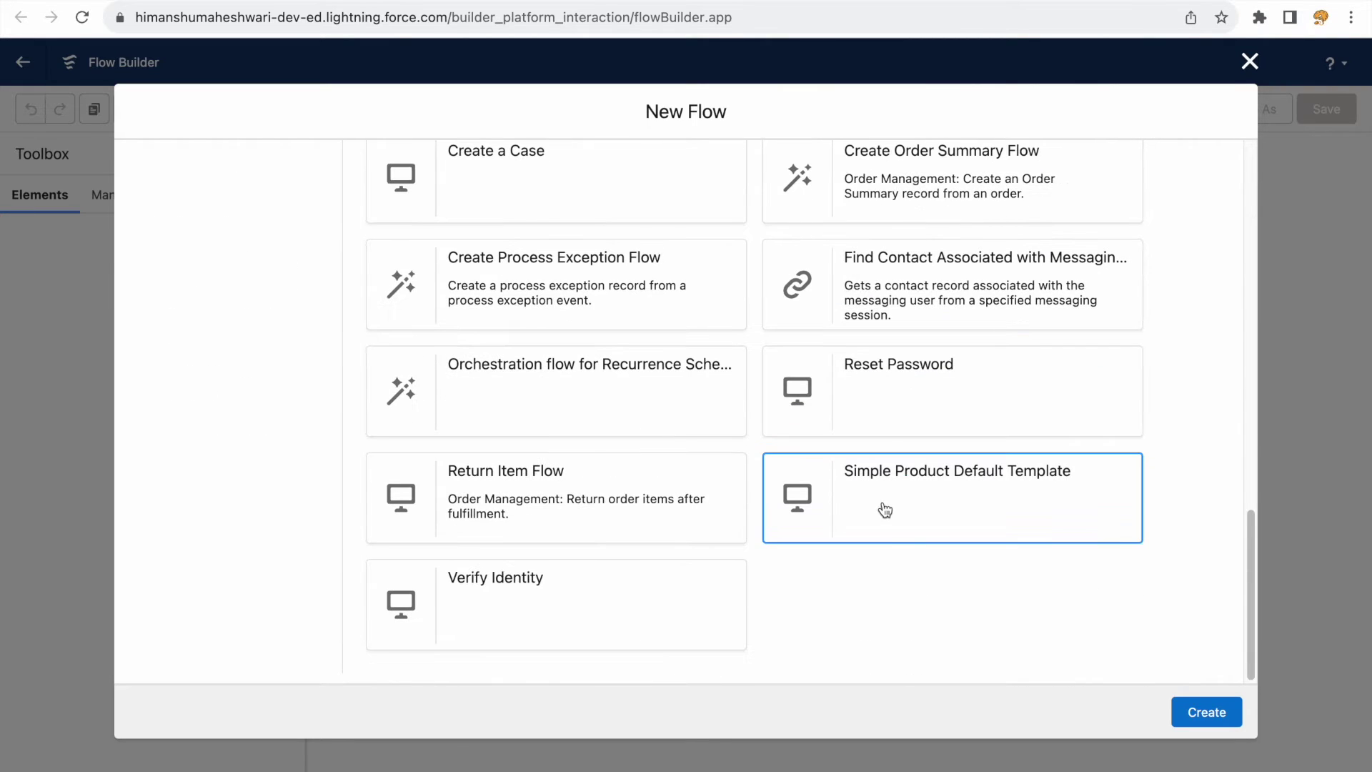
pyautogui.scroll(18, 842, 468)
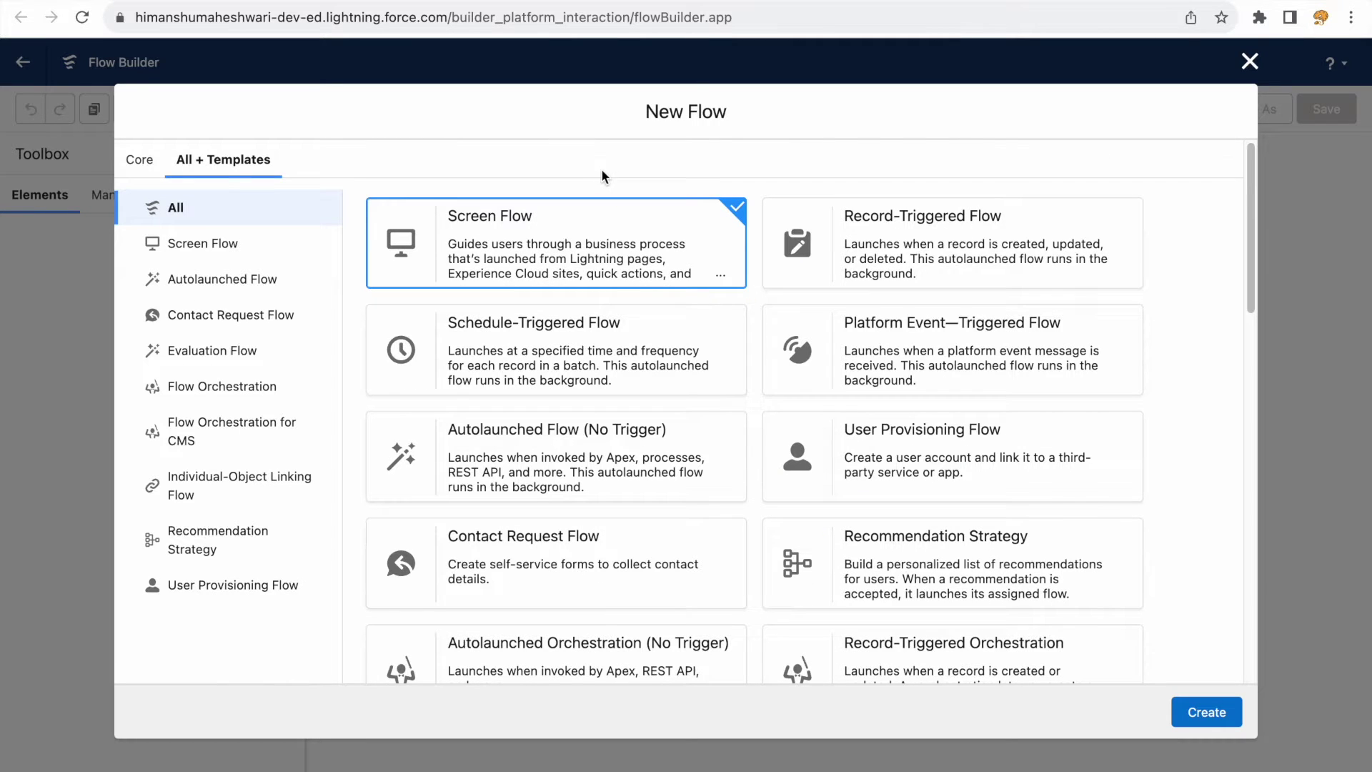
pyautogui.scroll(-17, 837, 460)
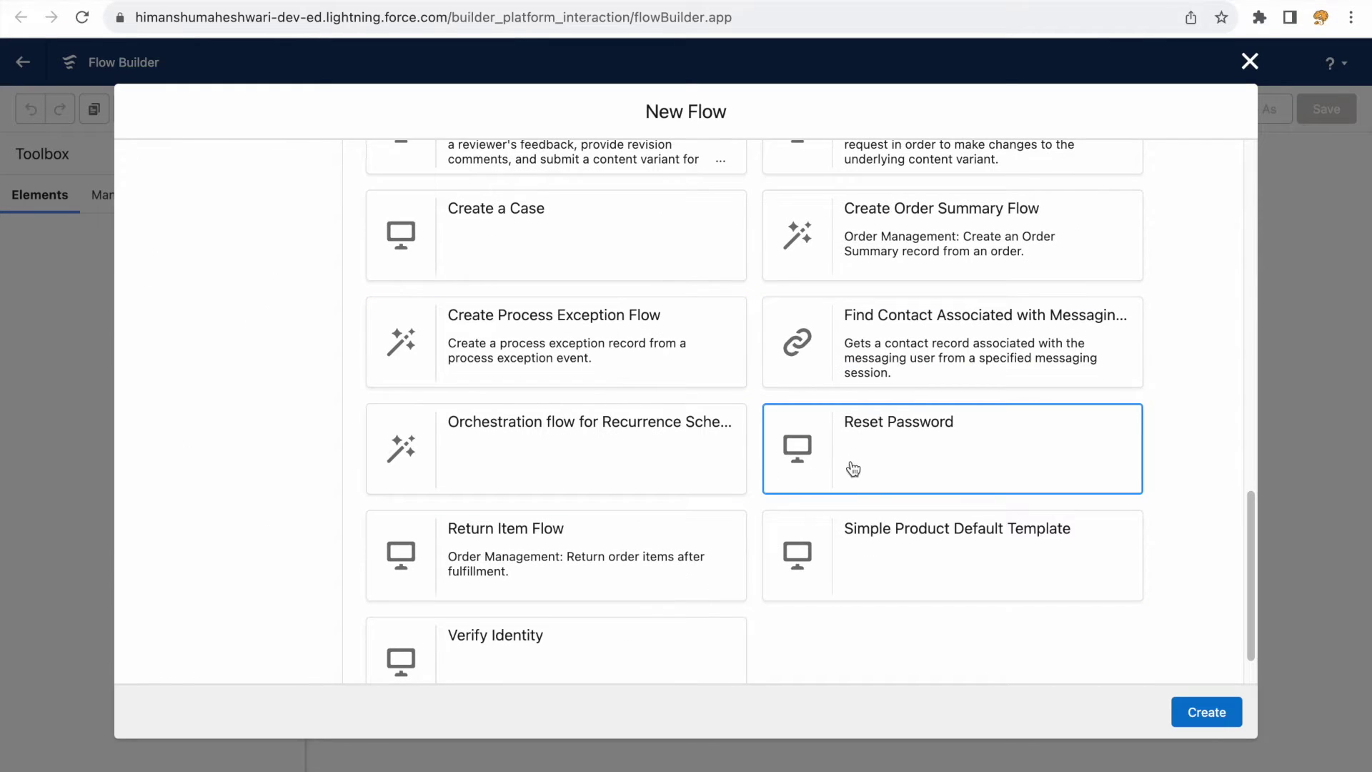
pyautogui.scroll(-1, 853, 468)
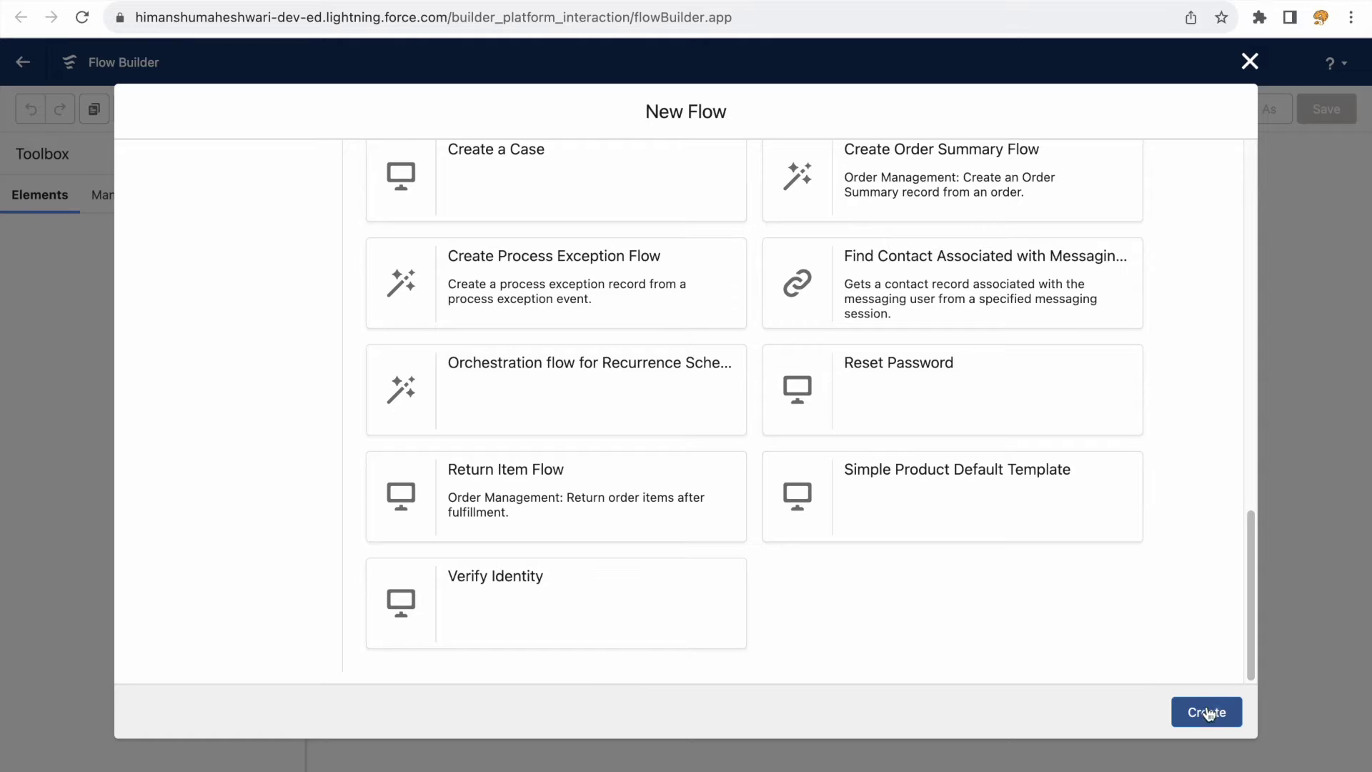
pyautogui.scroll(5, 743, 472)
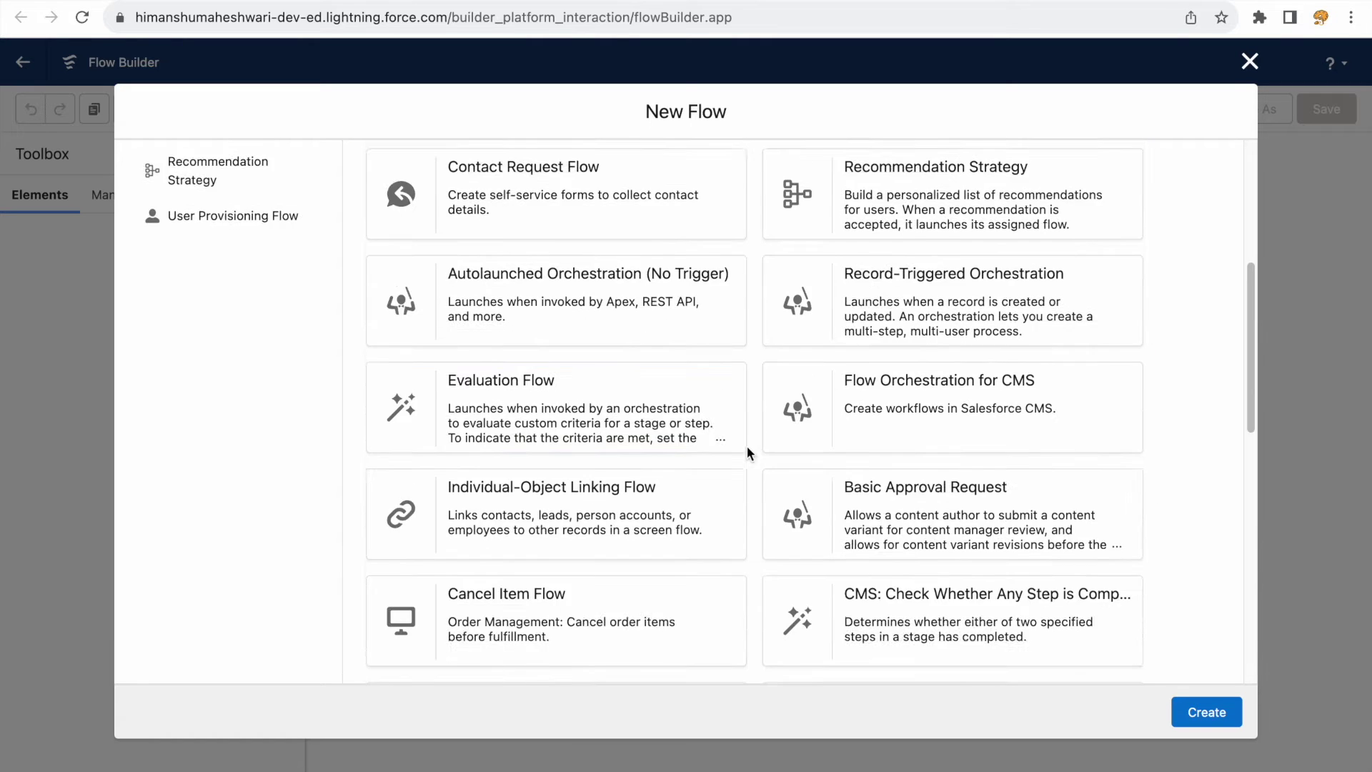
pyautogui.scroll(5, 747, 446)
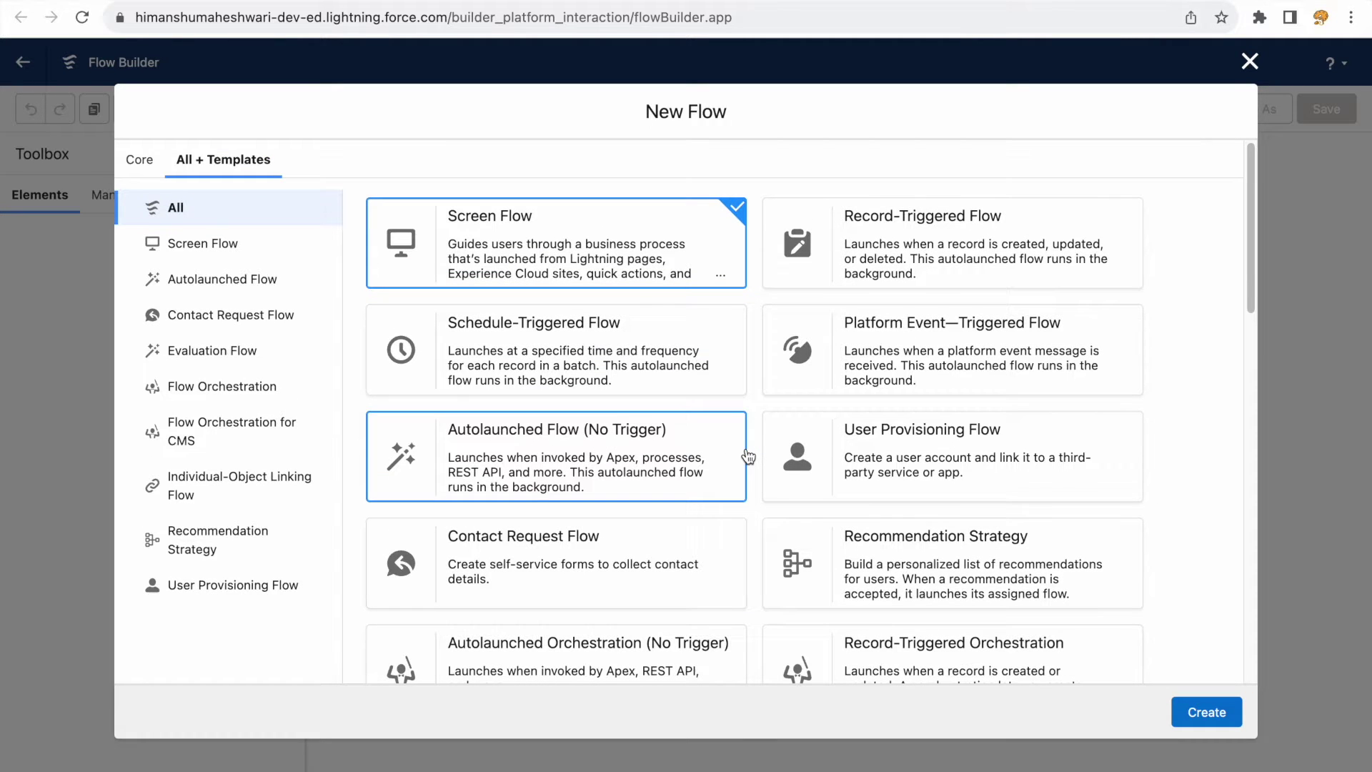
# Step: Choose Screen Flow from the core flow types and create the flow
pyautogui.click(136, 170)
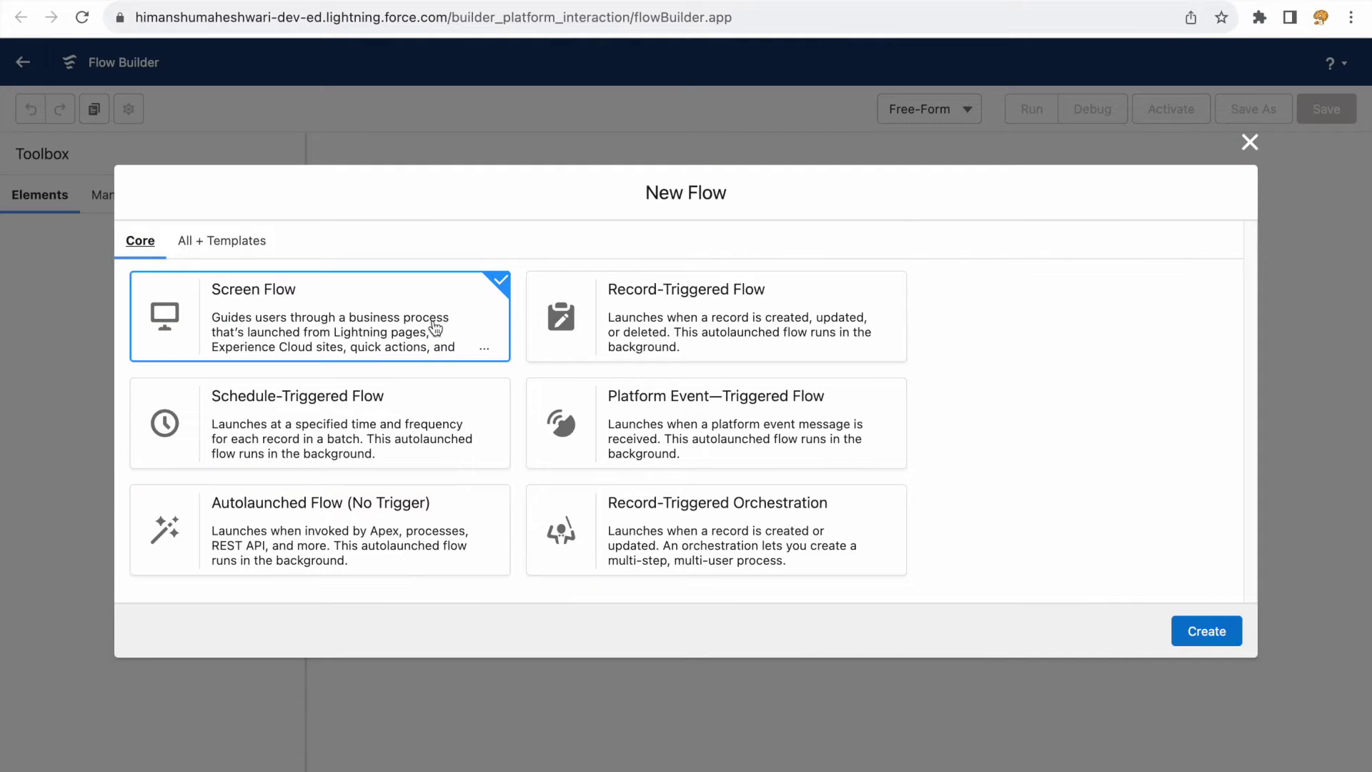
pyautogui.click(747, 325)
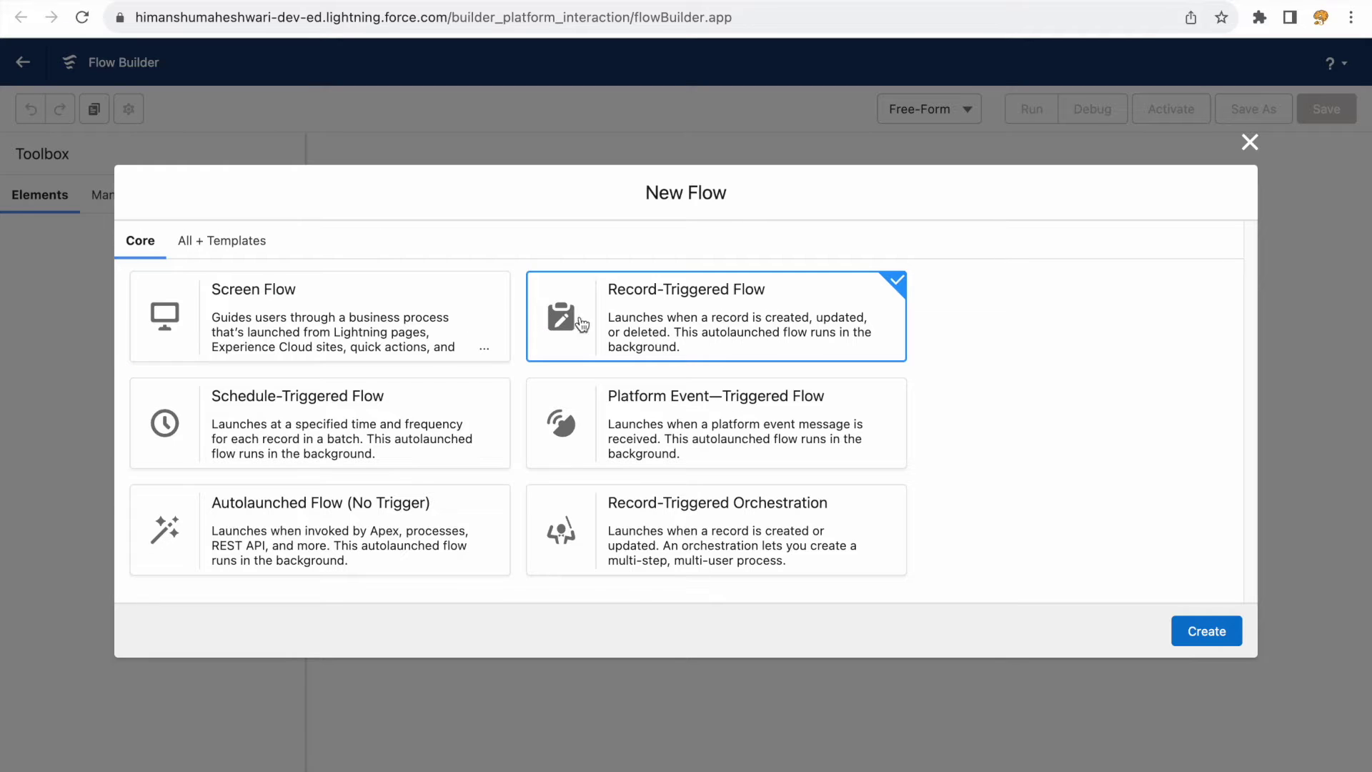
pyautogui.click(272, 300)
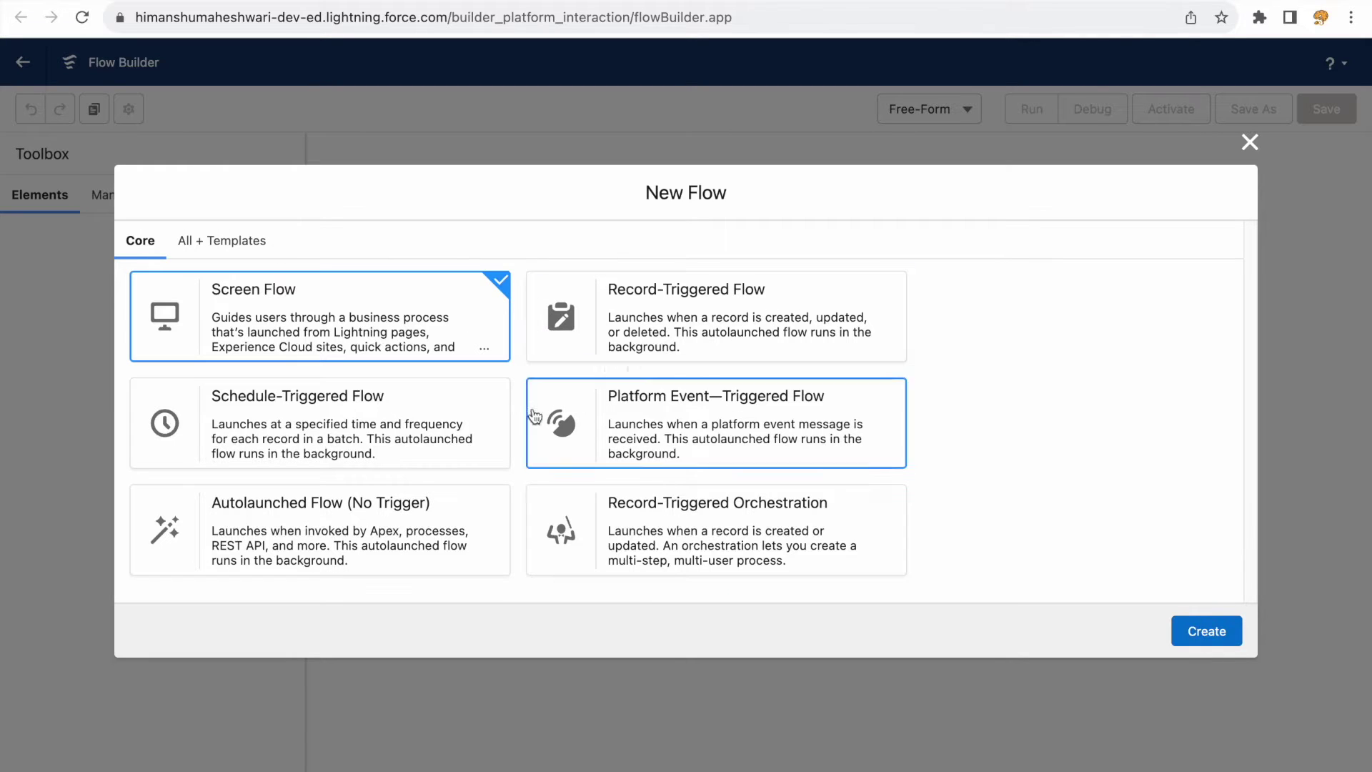
pyautogui.click(1207, 632)
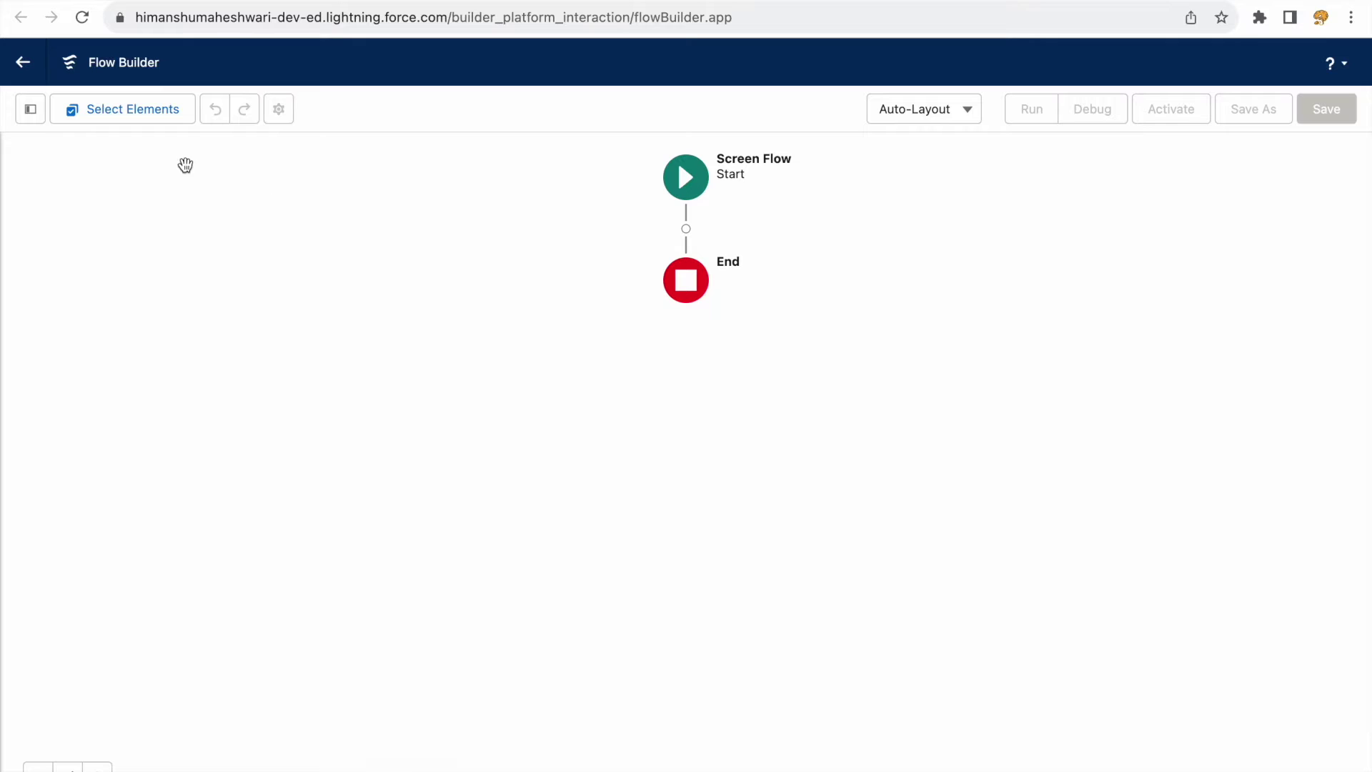
# Step: Examine the Toolbox's Manager resources and the element selection mode, closing each of them
pyautogui.click(30, 118)
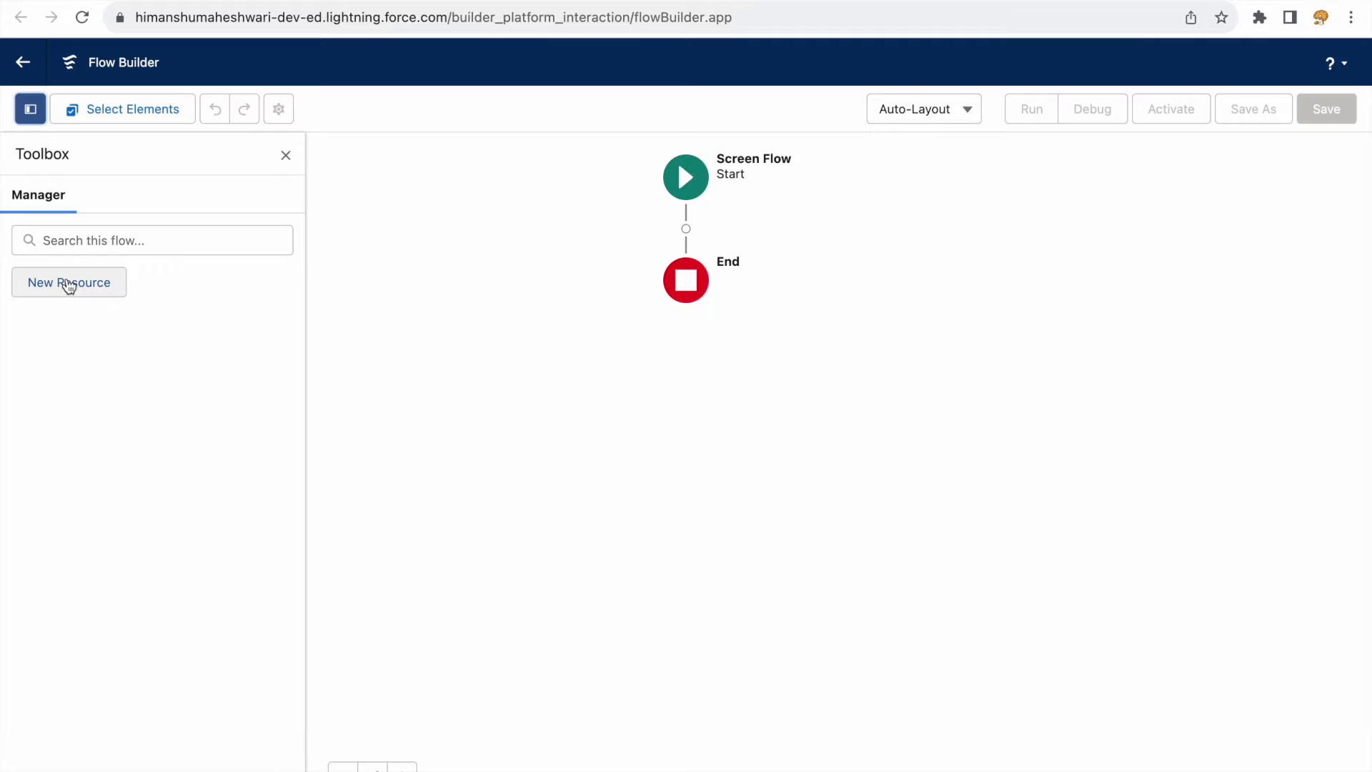
pyautogui.click(61, 240)
pyautogui.click(68, 372)
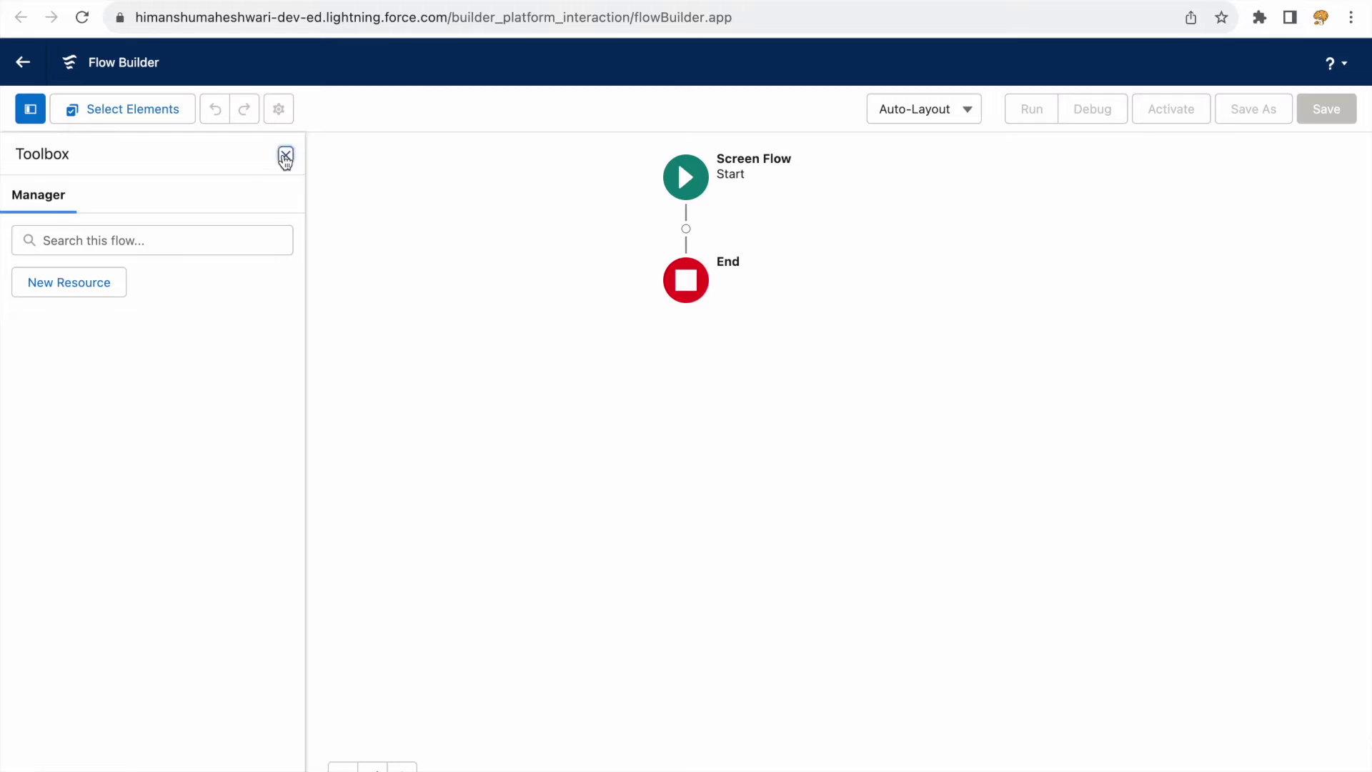
pyautogui.click(286, 155)
pyautogui.click(30, 112)
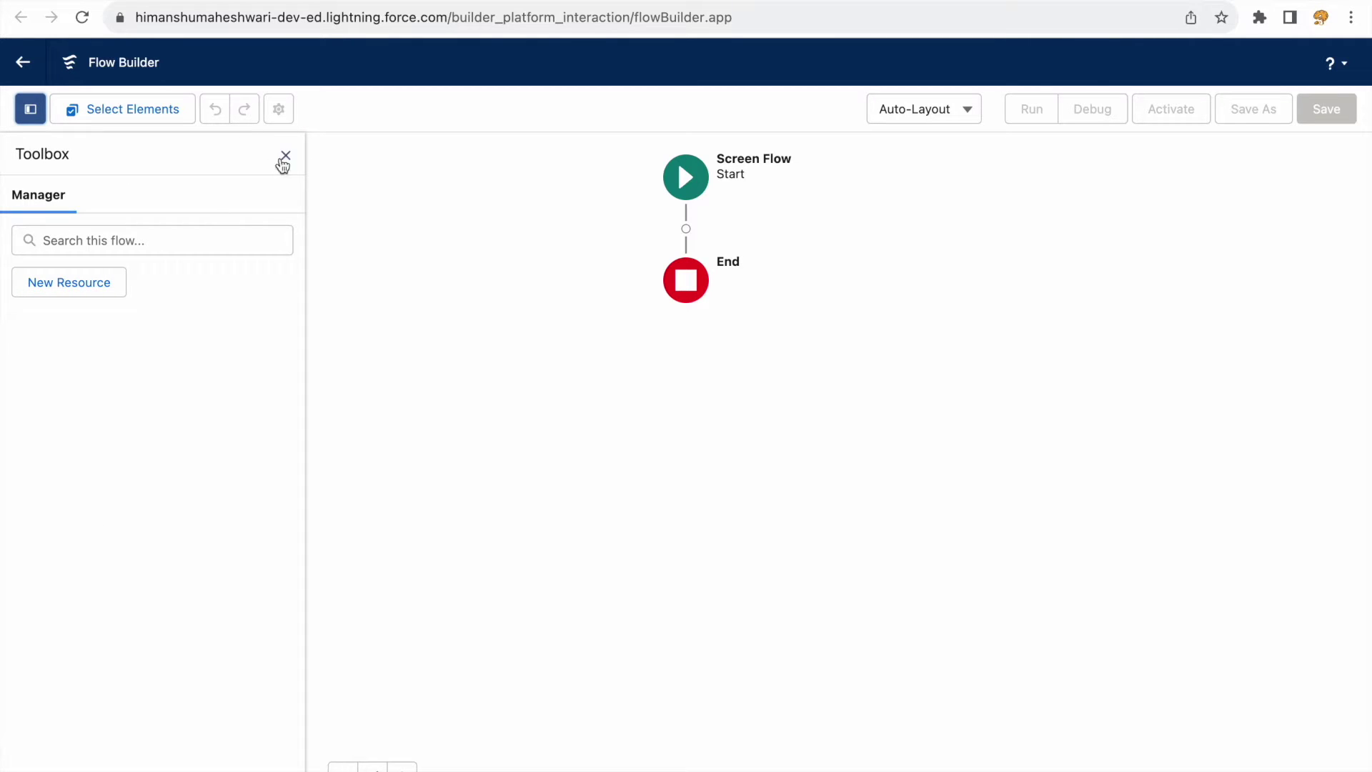
pyautogui.click(284, 157)
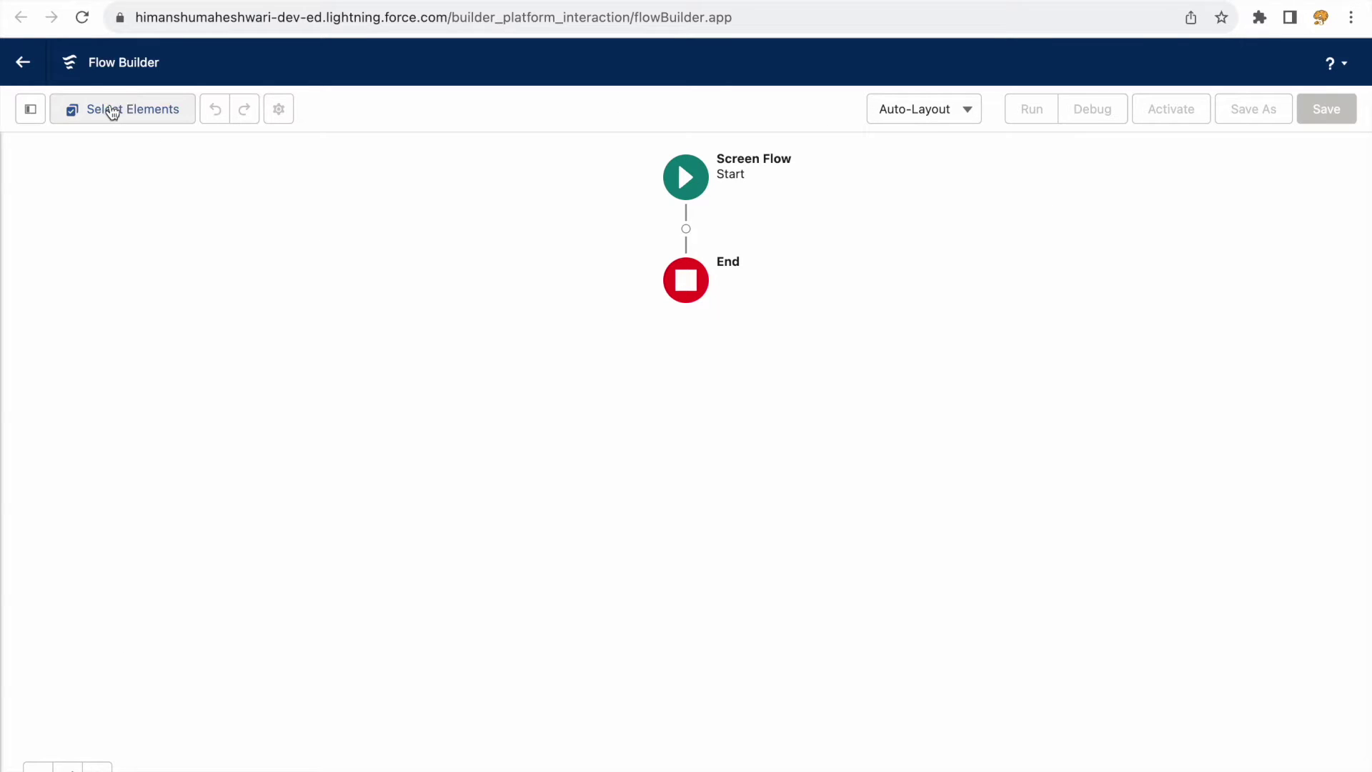
pyautogui.click(112, 109)
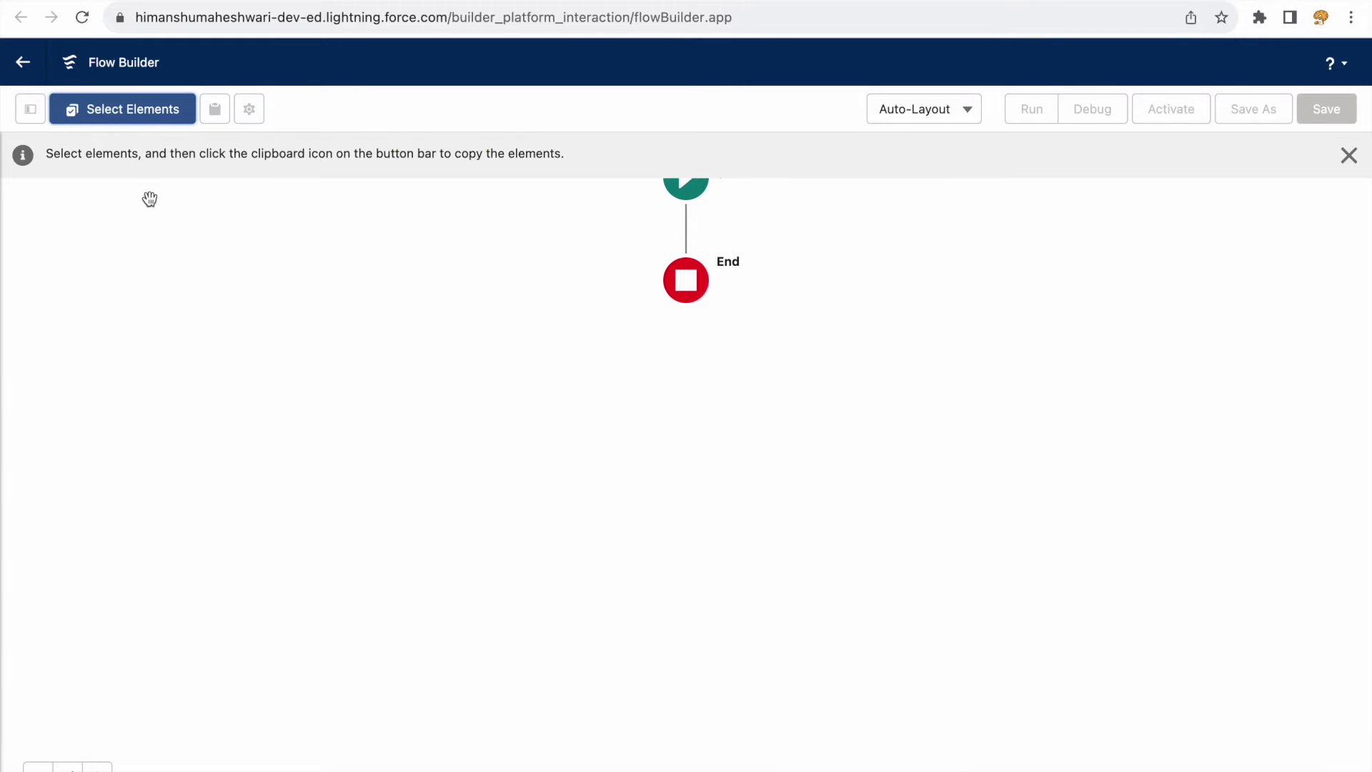
pyautogui.click(1348, 156)
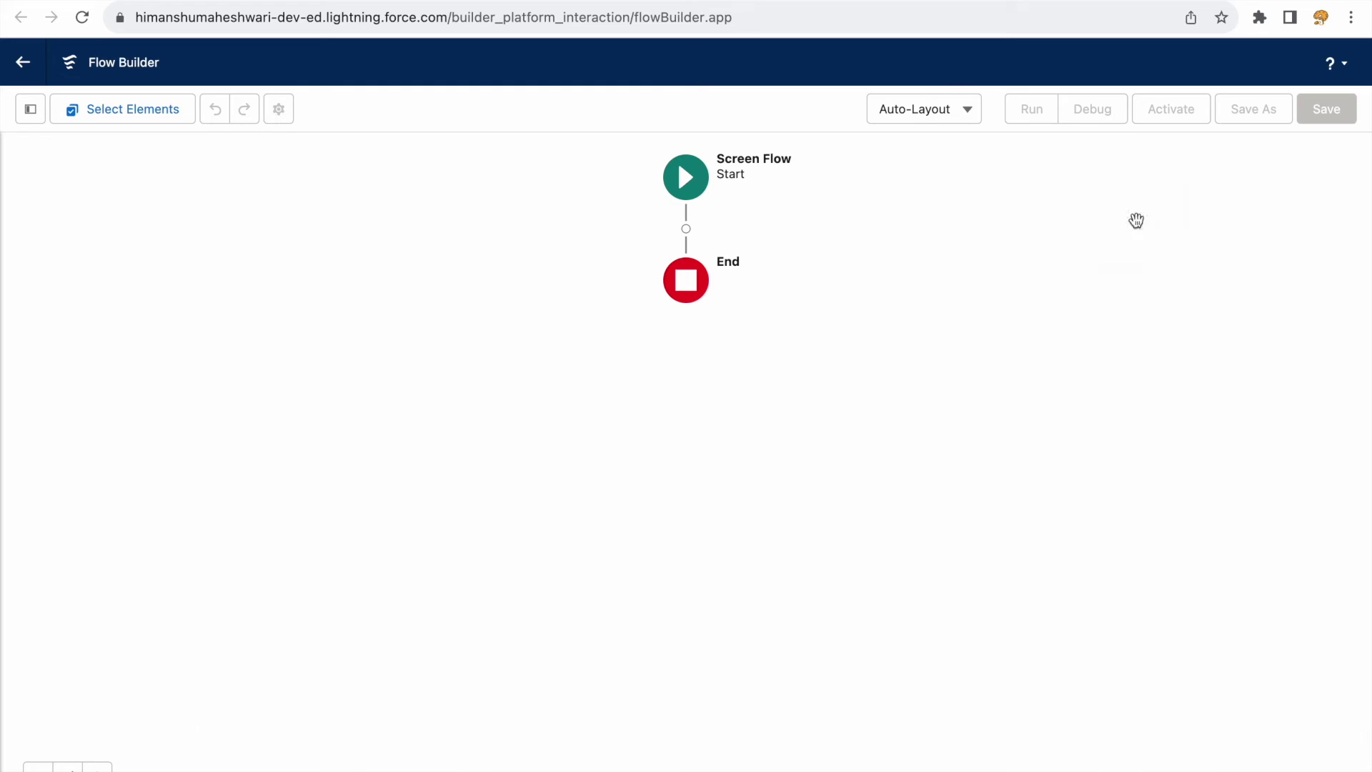
# Step: Change the canvas layout to Free-Form and examine the Toolbox's Elements and Manager lists
pyautogui.click(936, 118)
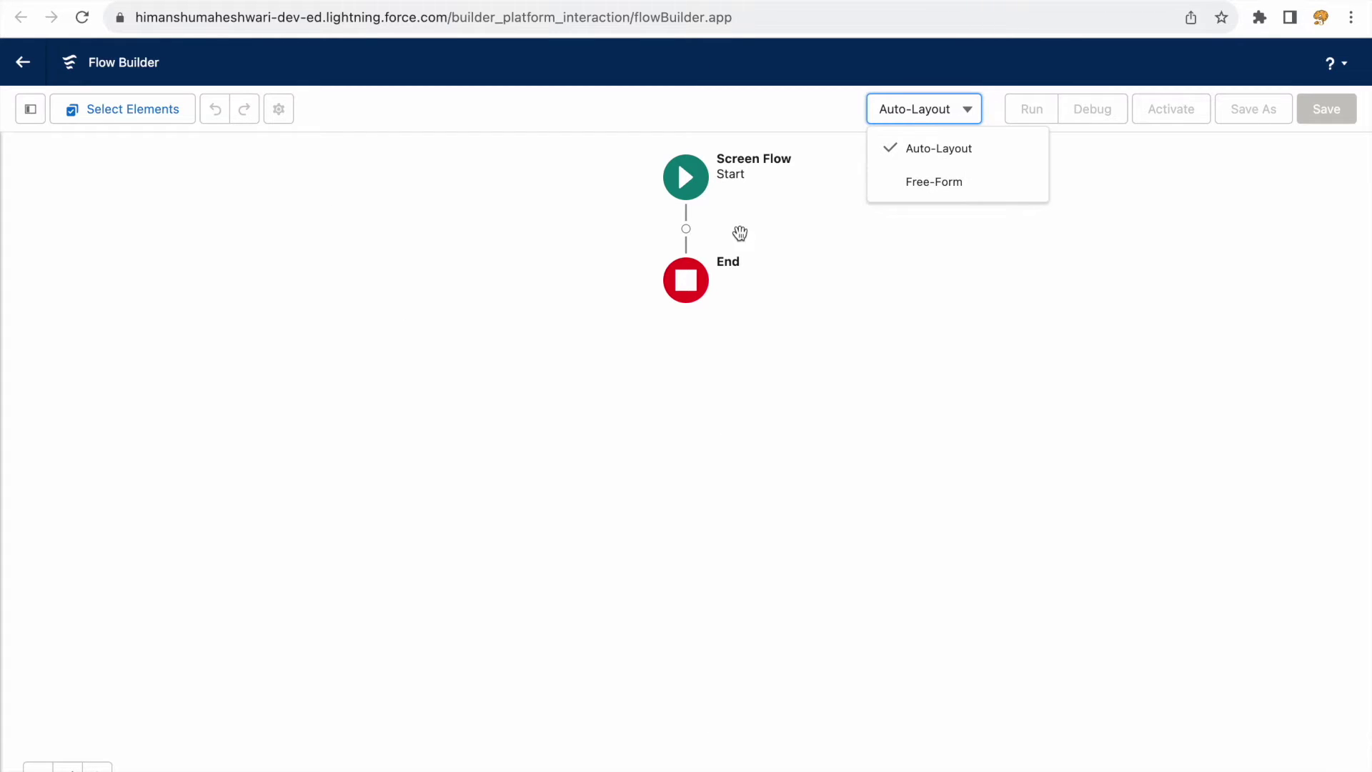
pyautogui.click(934, 180)
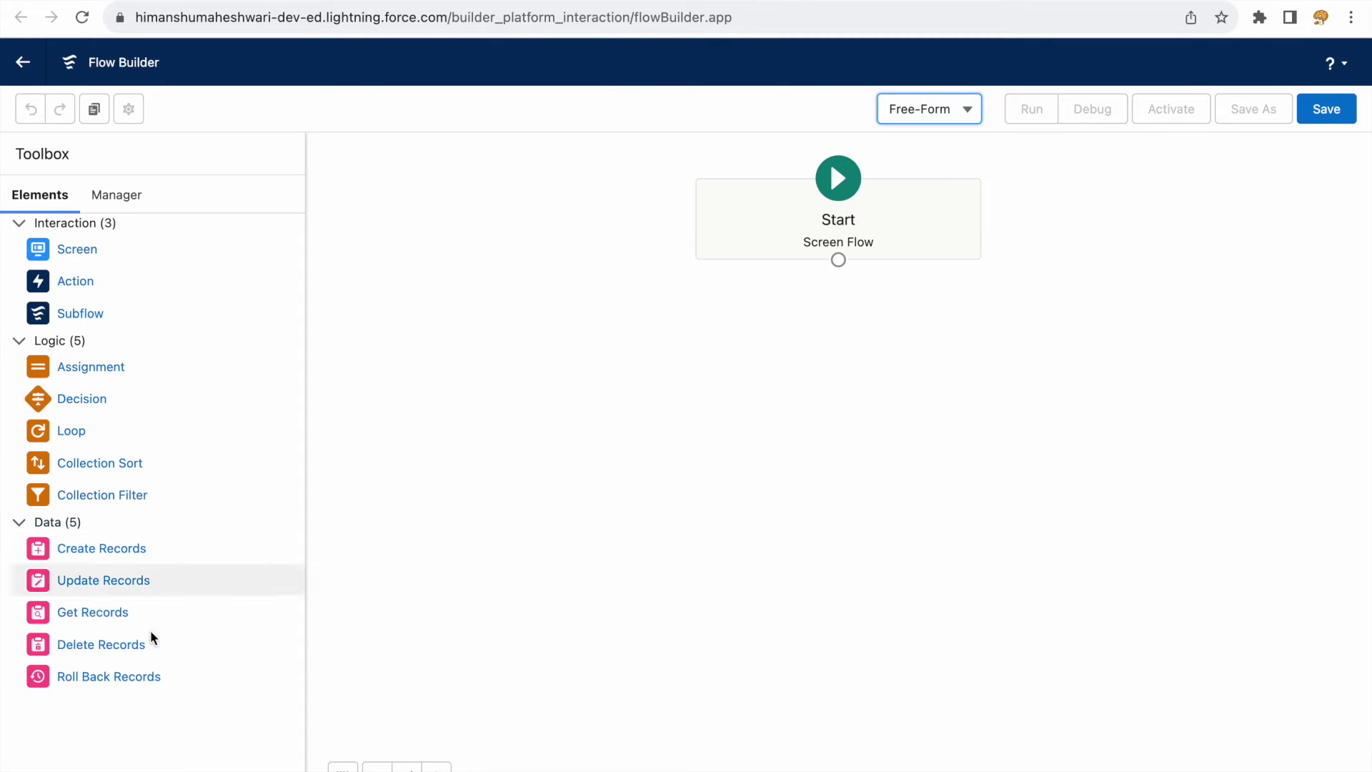
pyautogui.click(115, 195)
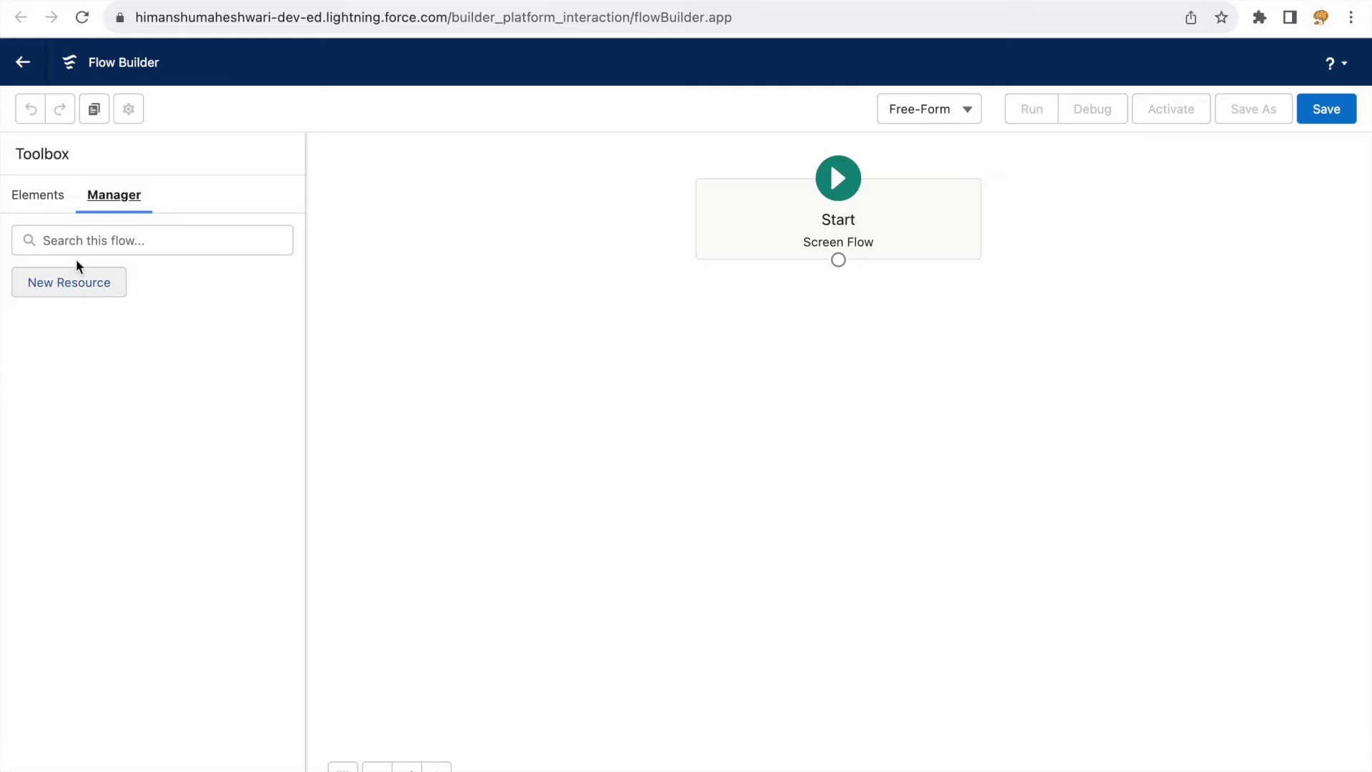
pyautogui.click(41, 200)
pyautogui.moveTo(84, 437); pyautogui.dragTo(41, 396)
pyautogui.moveTo(82, 257); pyautogui.dragTo(795, 306)
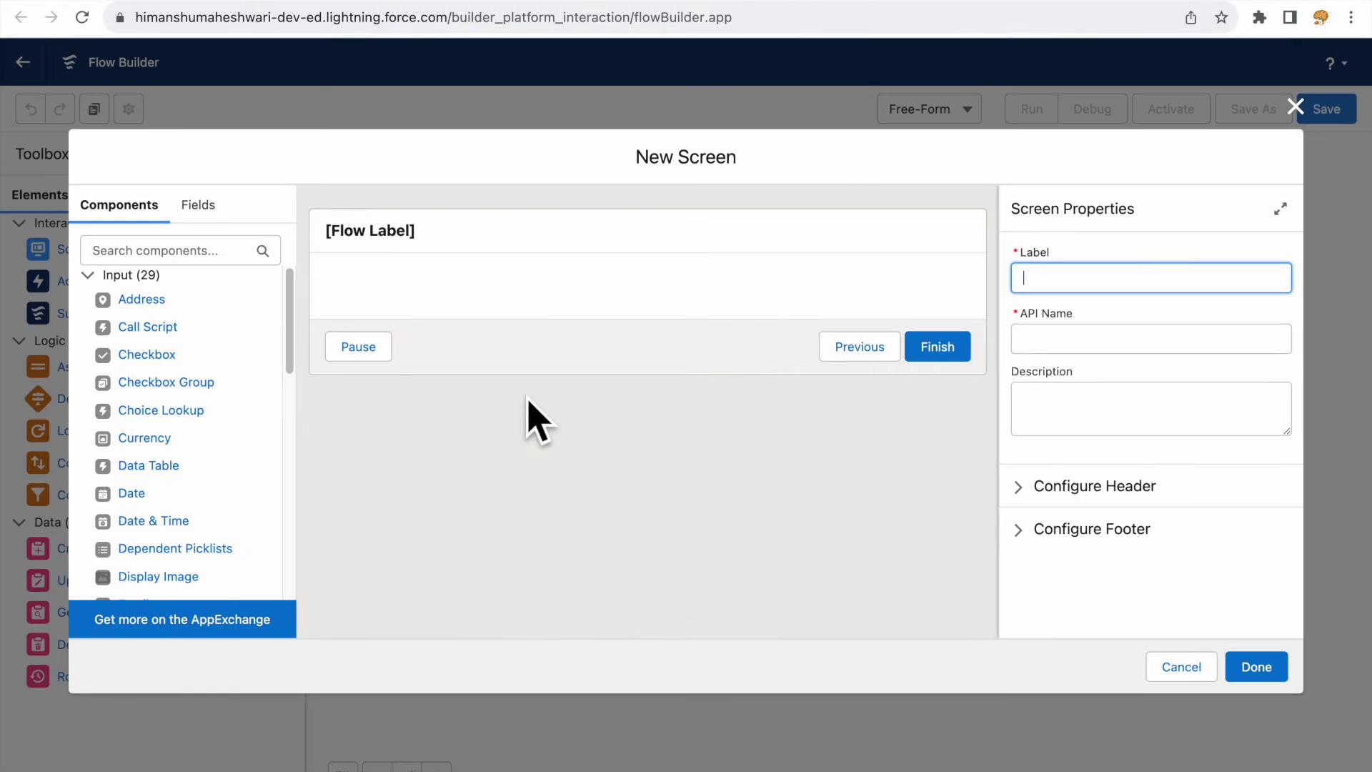
pyautogui.click(1187, 672)
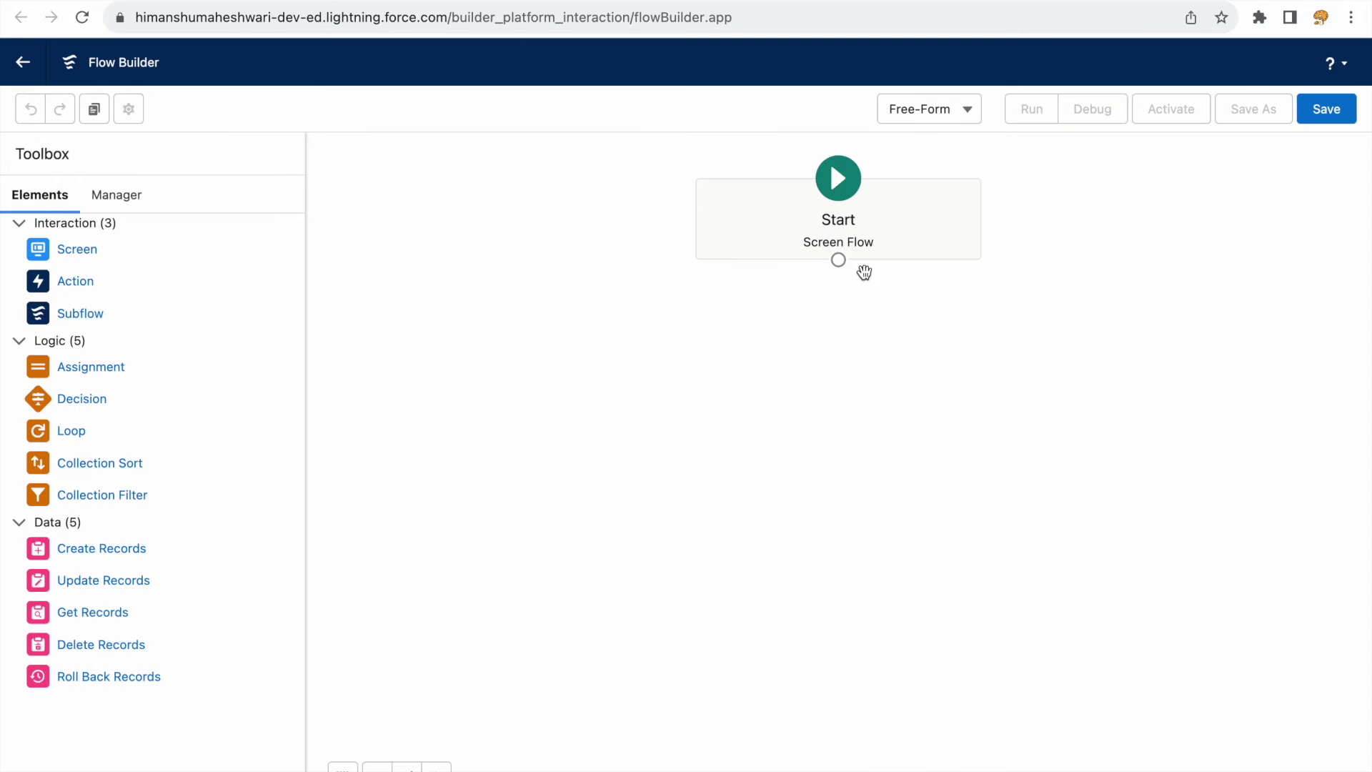
pyautogui.moveTo(837, 273); pyautogui.dragTo(608, 402)
pyautogui.moveTo(686, 365); pyautogui.dragTo(847, 250)
# Step: Set the canvas layout to Auto-Layout and check the Toolbox's Manager resources, closing the Toolbox again
pyautogui.click(934, 118)
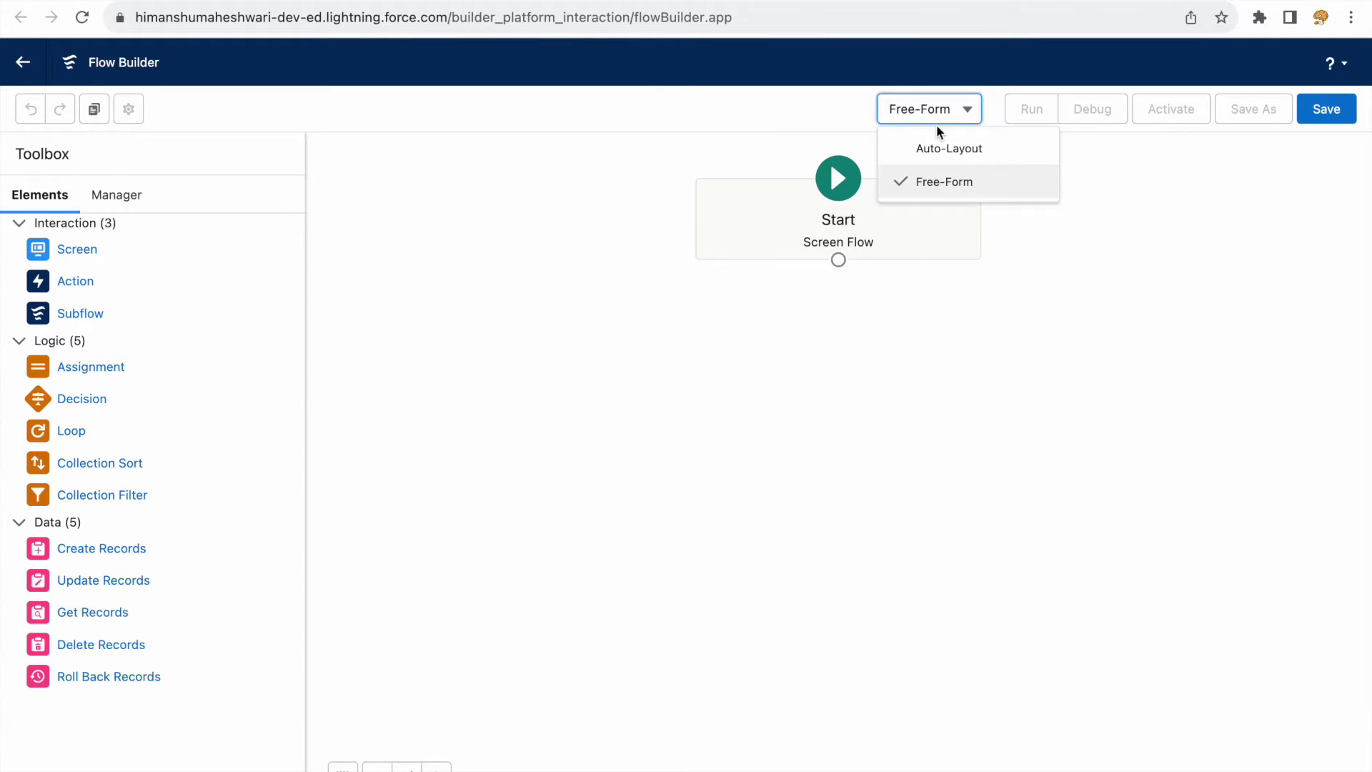
pyautogui.click(937, 146)
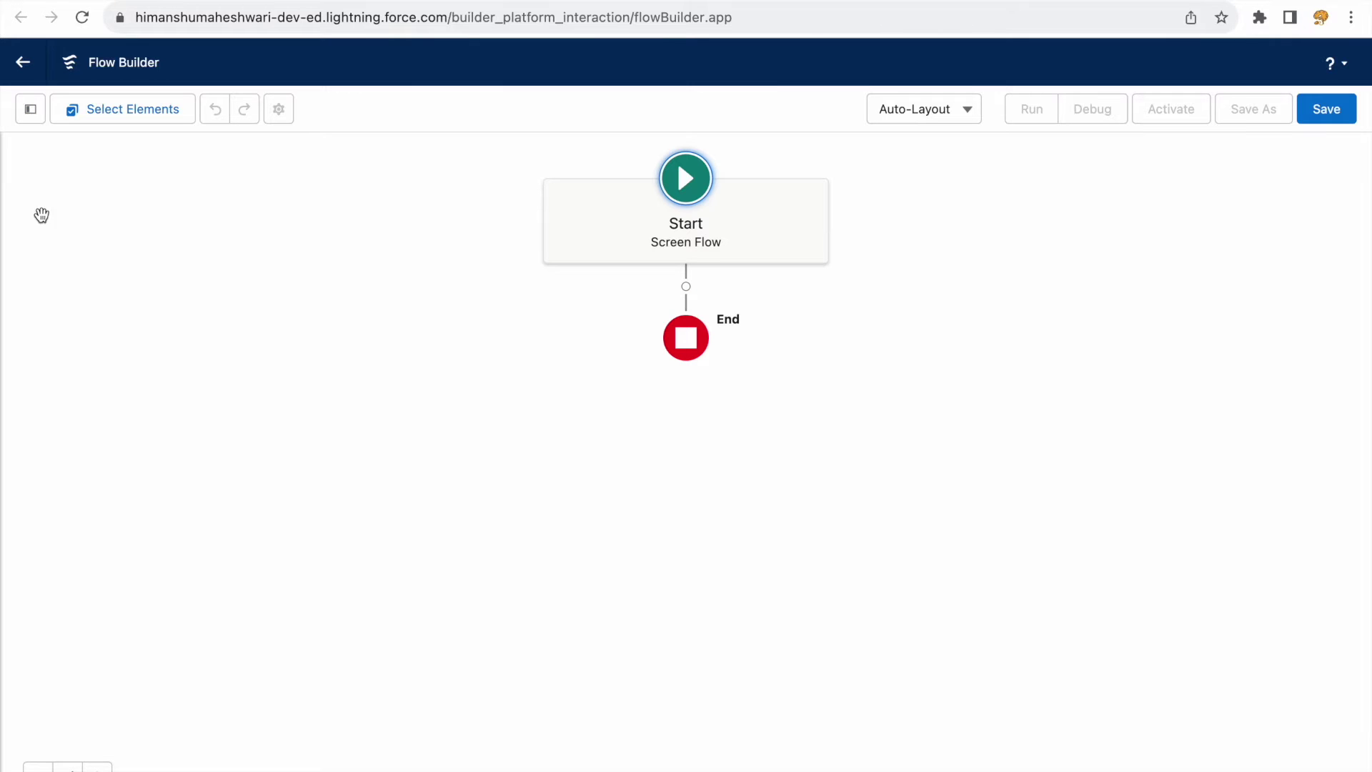
pyautogui.click(33, 116)
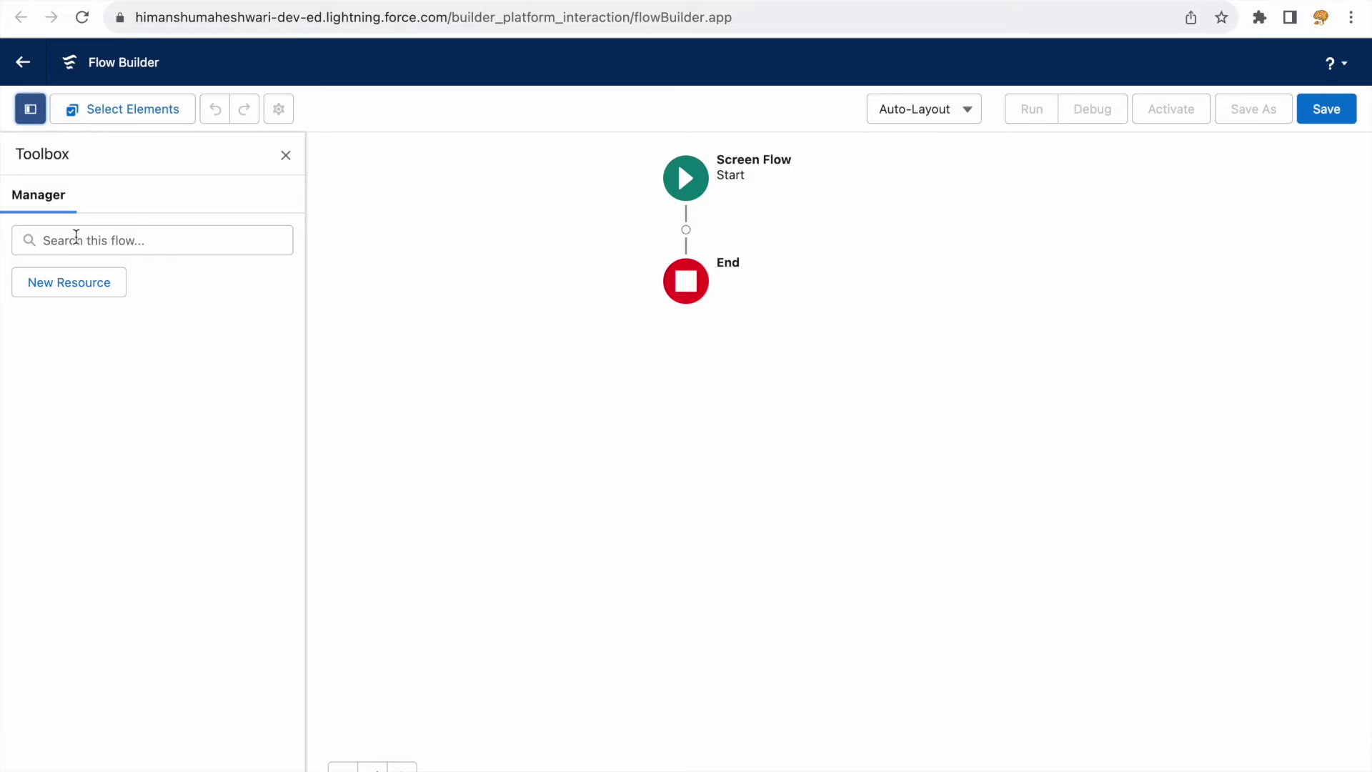
pyautogui.click(288, 157)
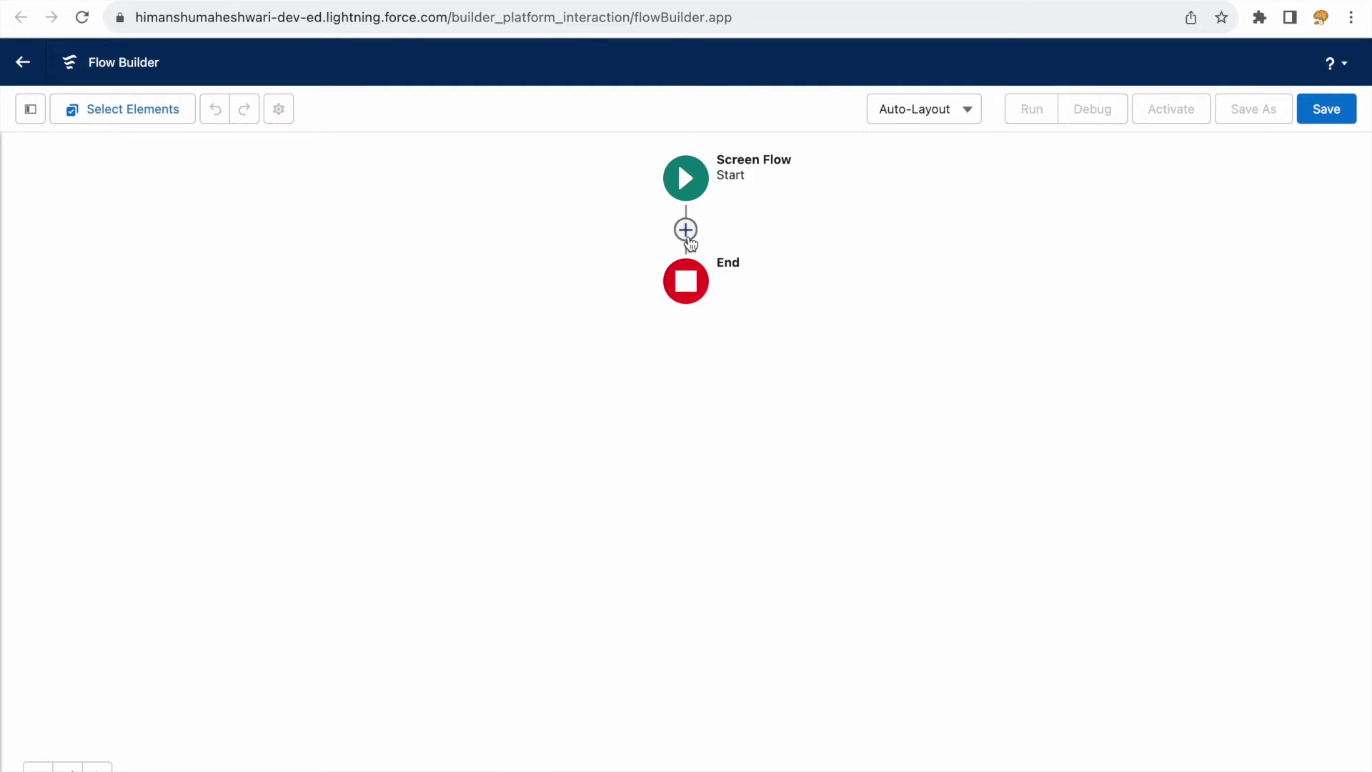
# Step: Examine the Interaction, Logic and Data elements that can be added between Start and End
pyautogui.click(686, 230)
pyautogui.scroll(-5, 651, 490)
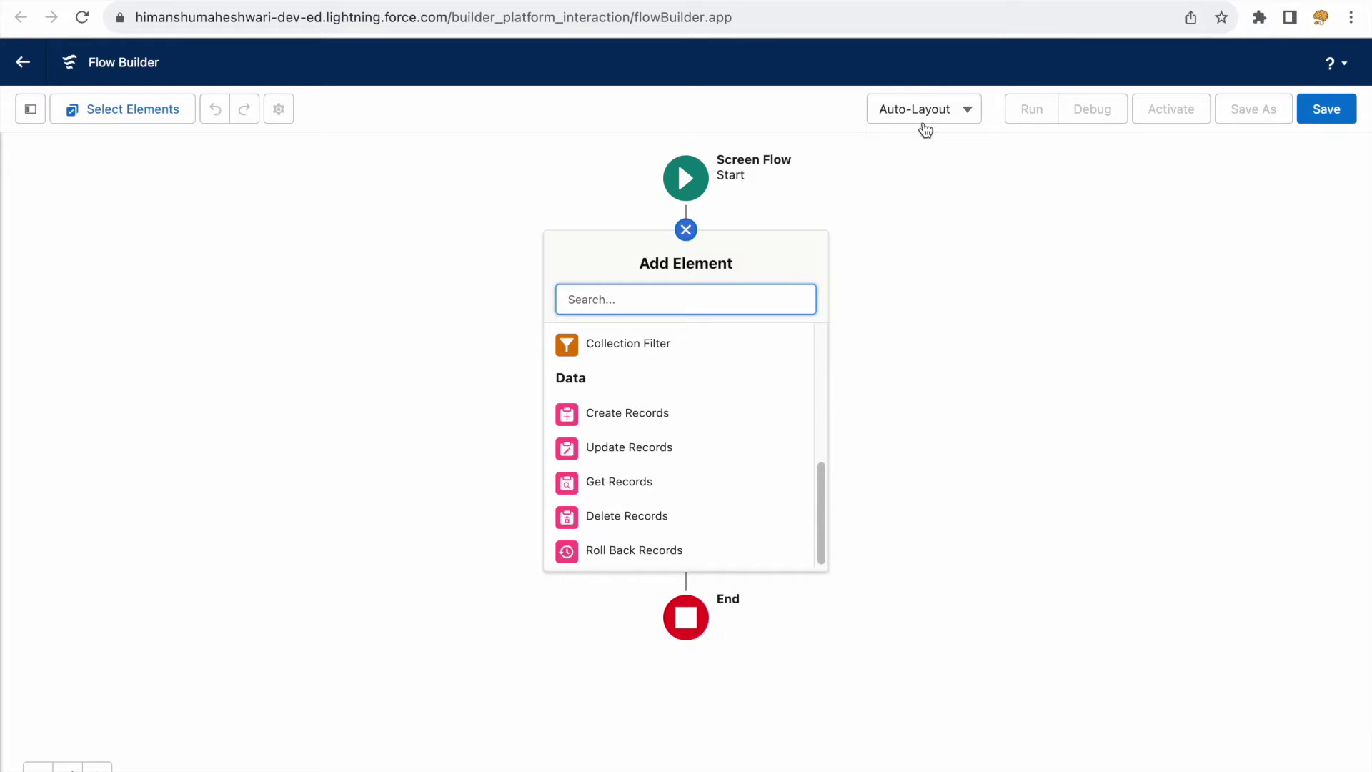
pyautogui.scroll(5, 597, 460)
pyautogui.click(1016, 270)
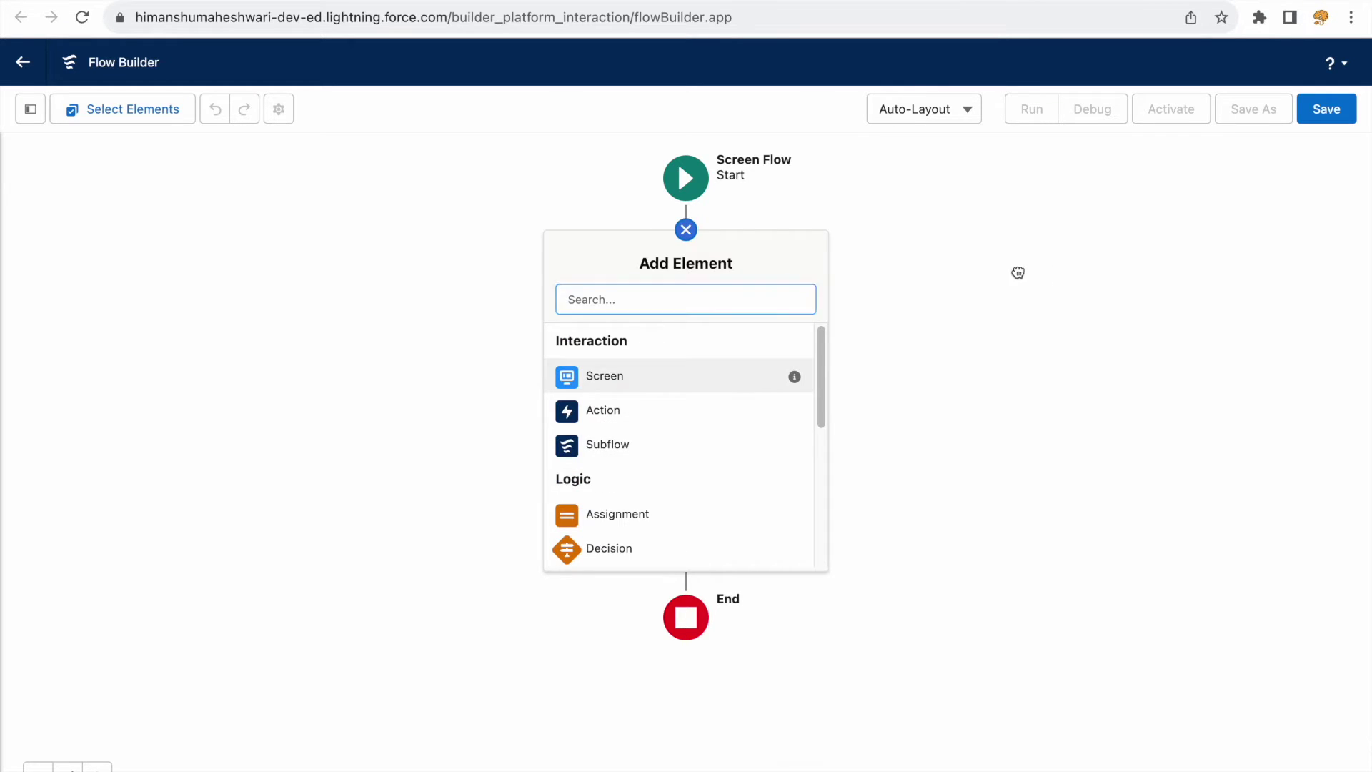
# Step: In Free-Form layout, add a Screen element labelled First Screen and connect Start to it
pyautogui.click(931, 121)
pyautogui.click(931, 178)
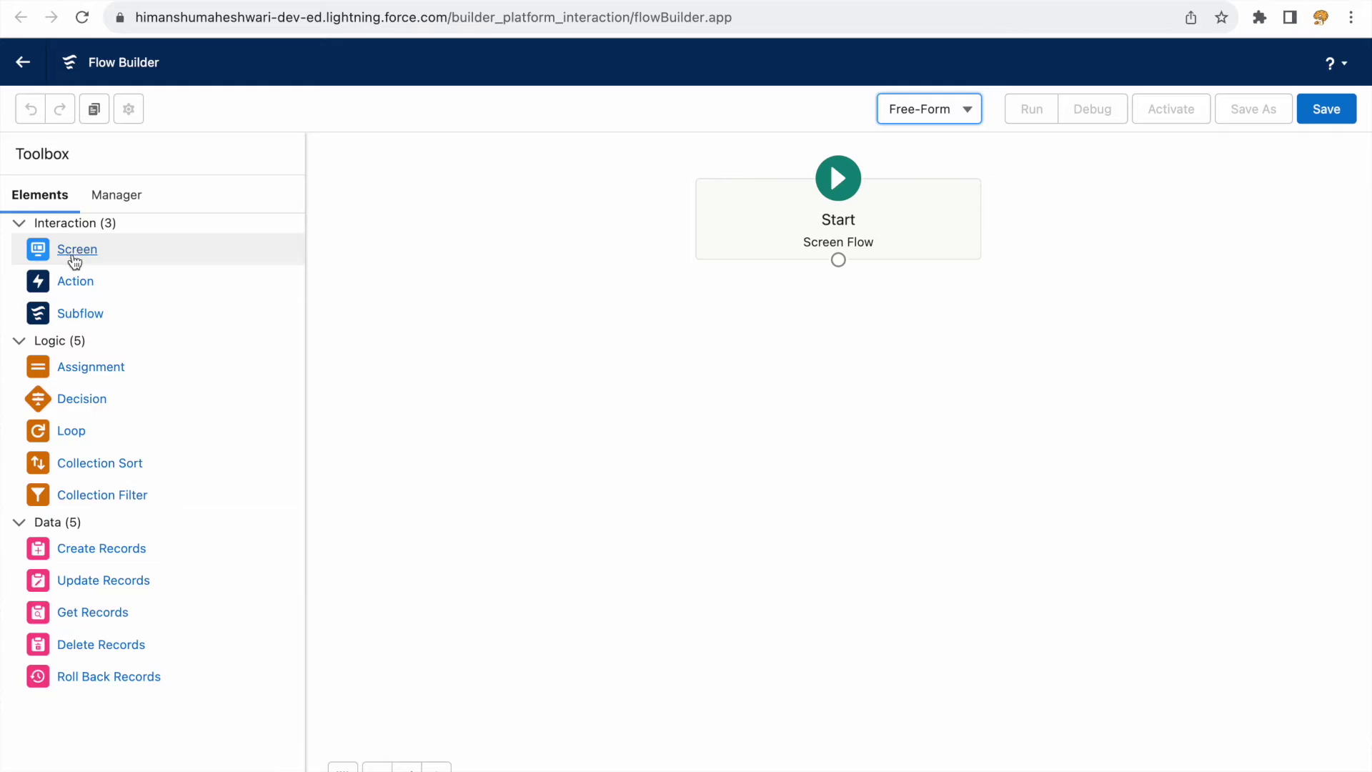
pyautogui.moveTo(70, 256); pyautogui.dragTo(793, 325)
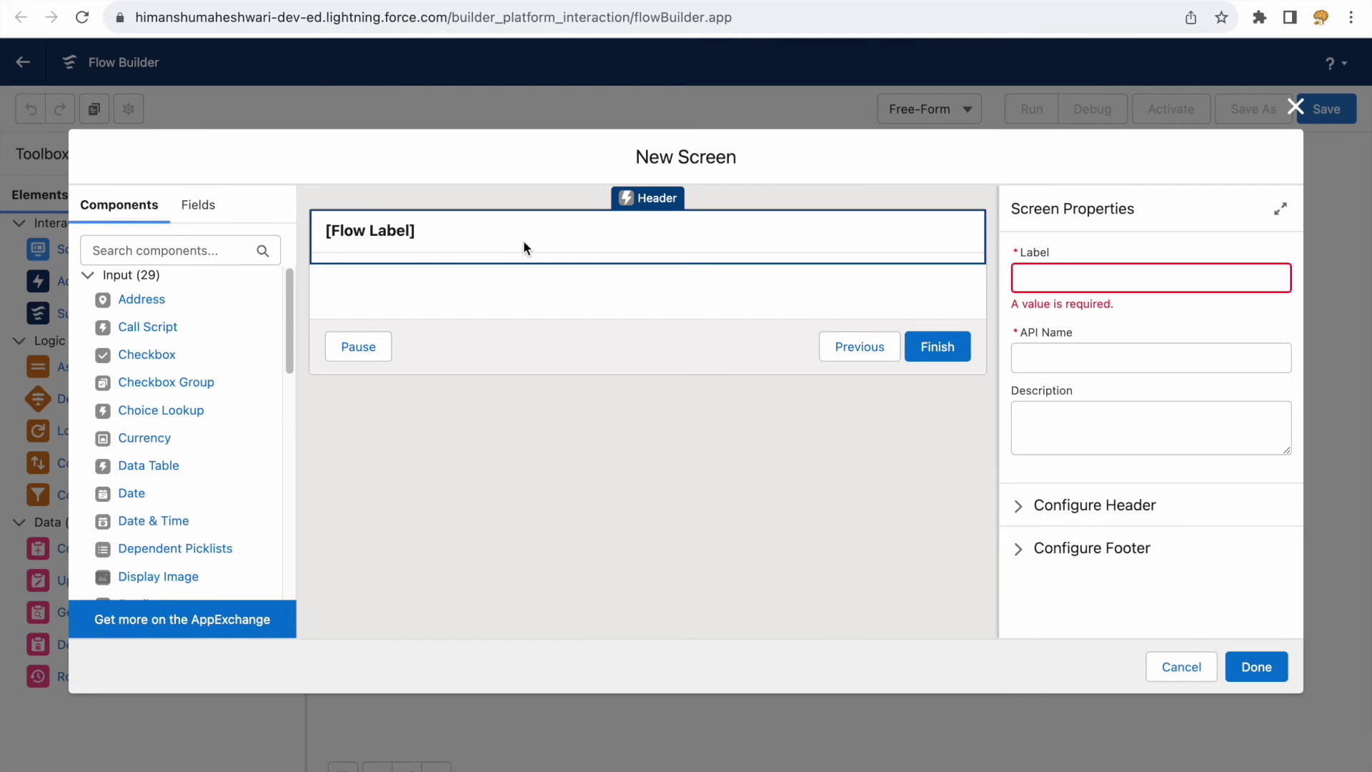
pyautogui.click(1052, 286)
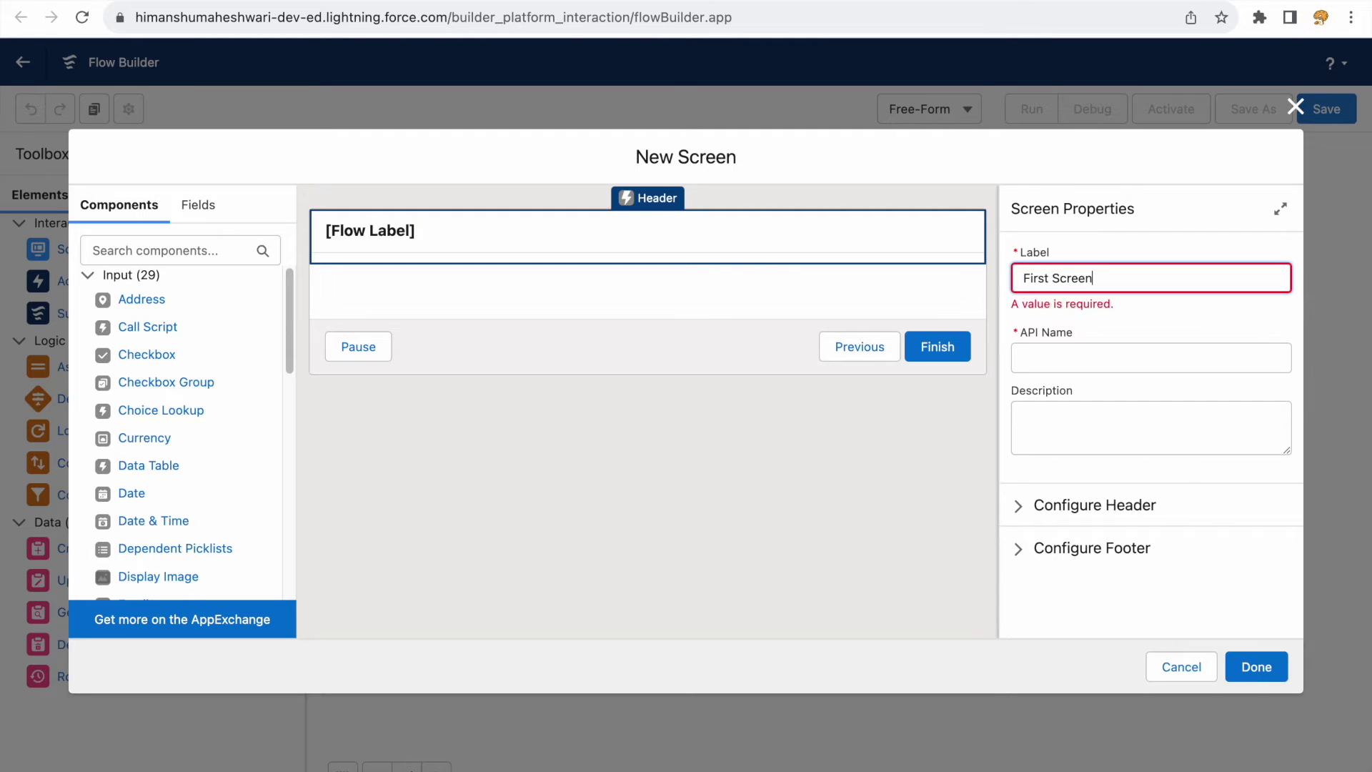
pyautogui.write('First Screen')
pyautogui.click(826, 290)
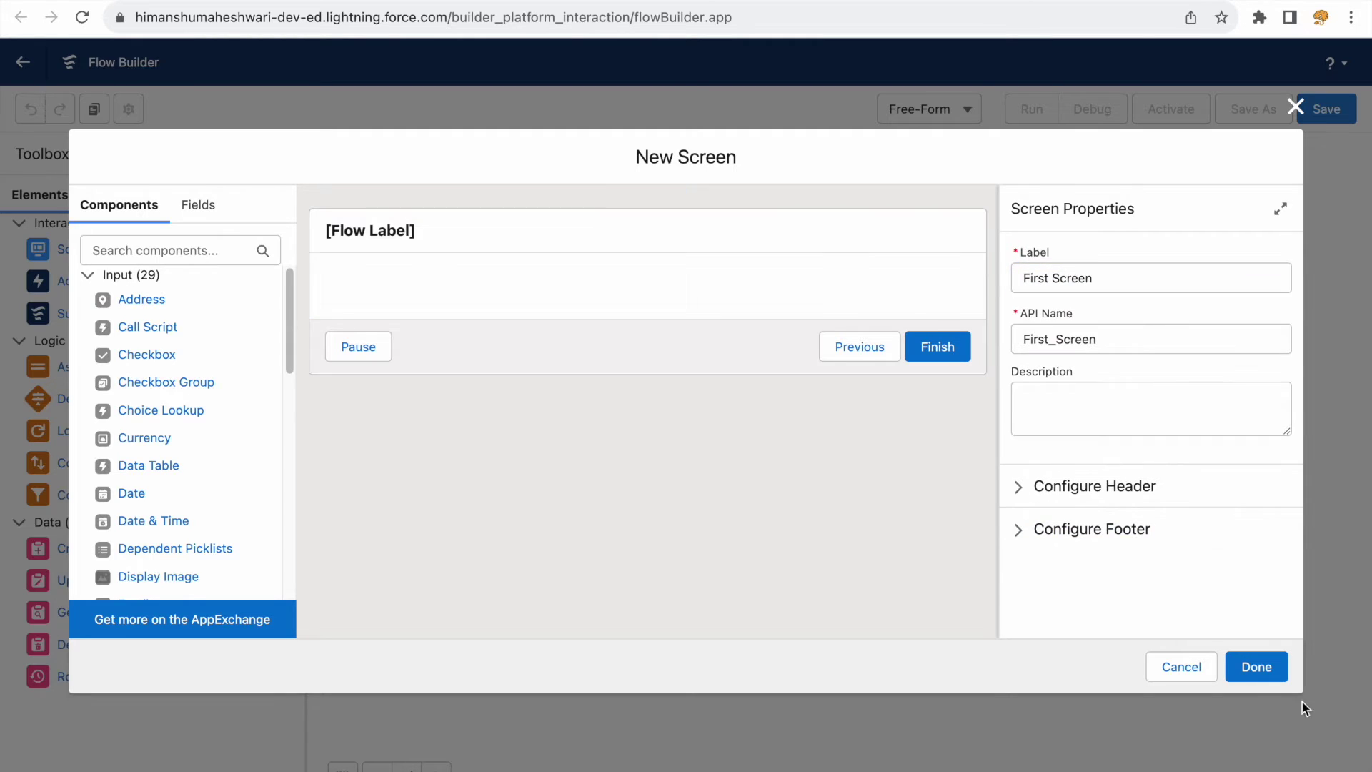
pyautogui.click(1252, 678)
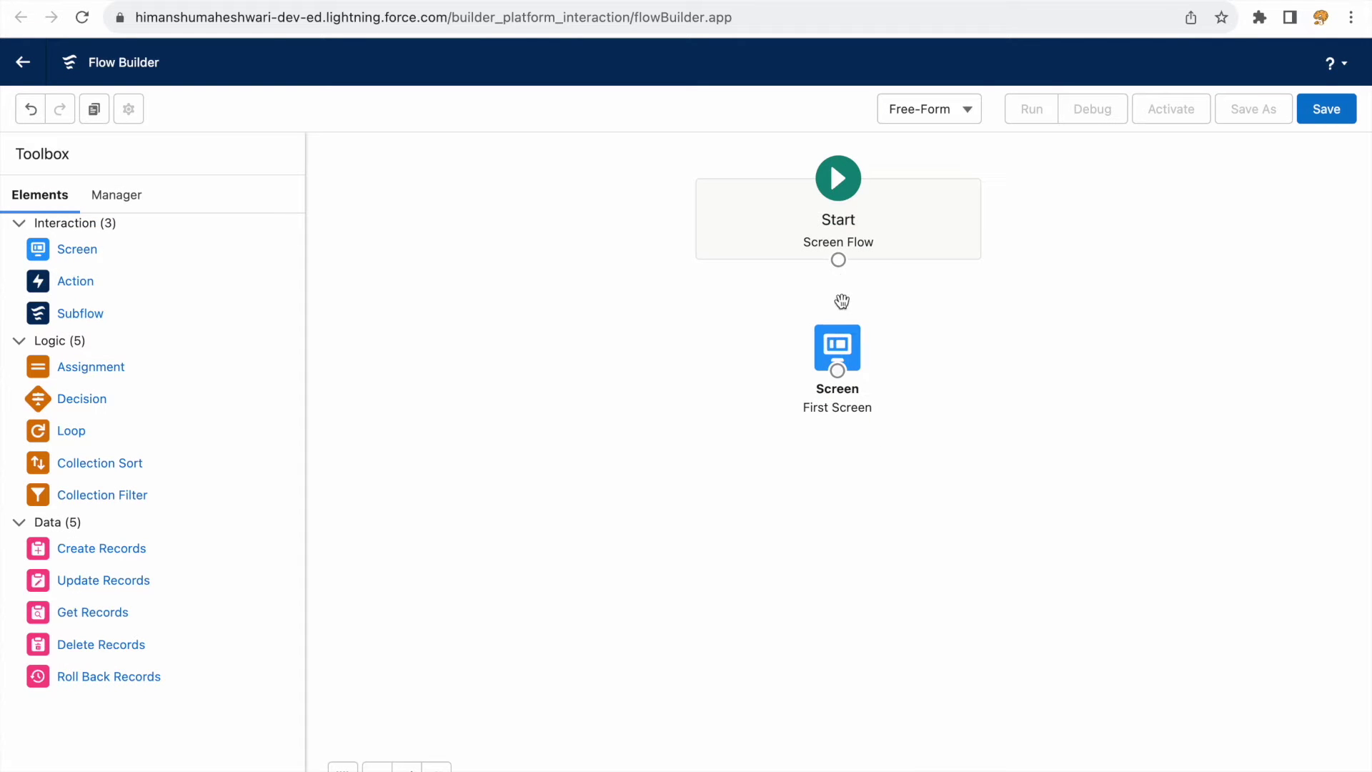
pyautogui.moveTo(839, 262); pyautogui.dragTo(575, 349)
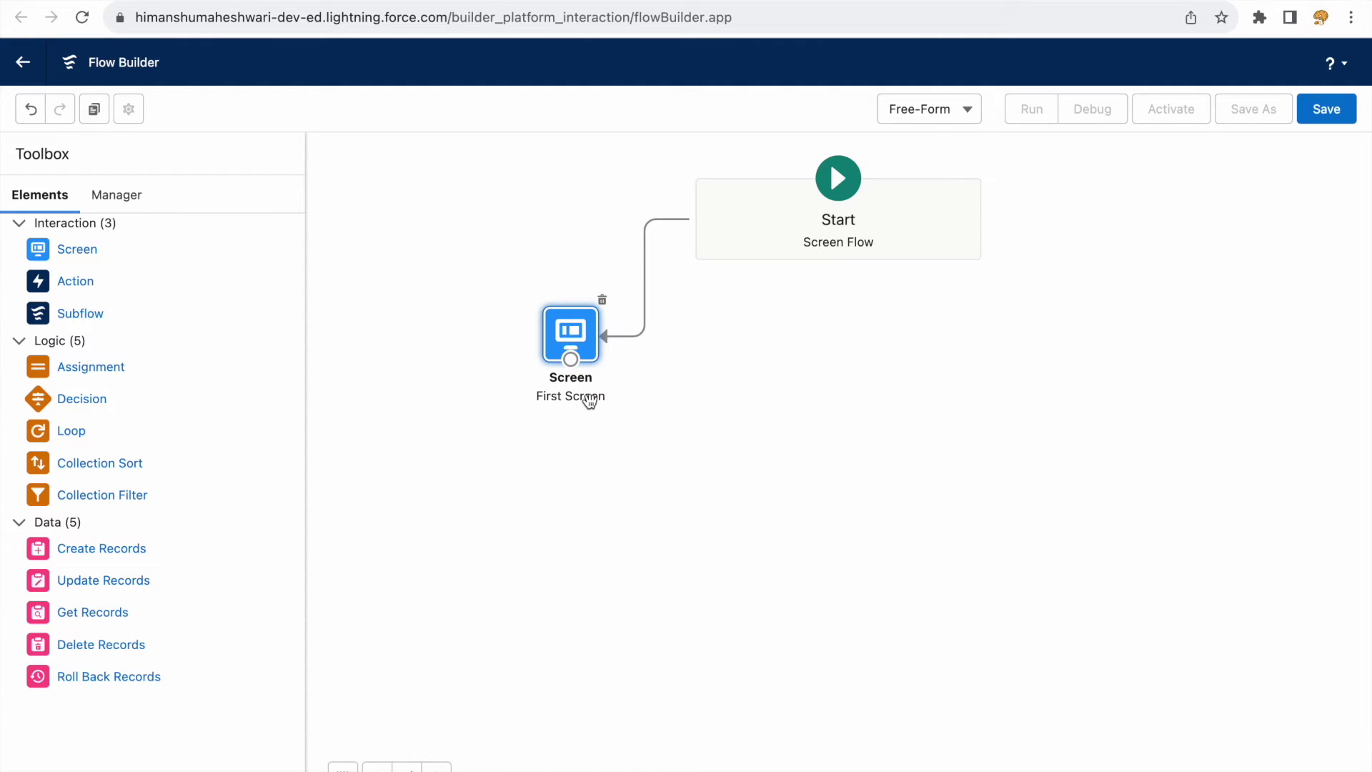
# Step: Add another Screen element labelled SecondScreen below First Screen and connect First Screen to it
pyautogui.moveTo(62, 250); pyautogui.dragTo(564, 513)
pyautogui.click(726, 257)
pyautogui.click(1079, 286)
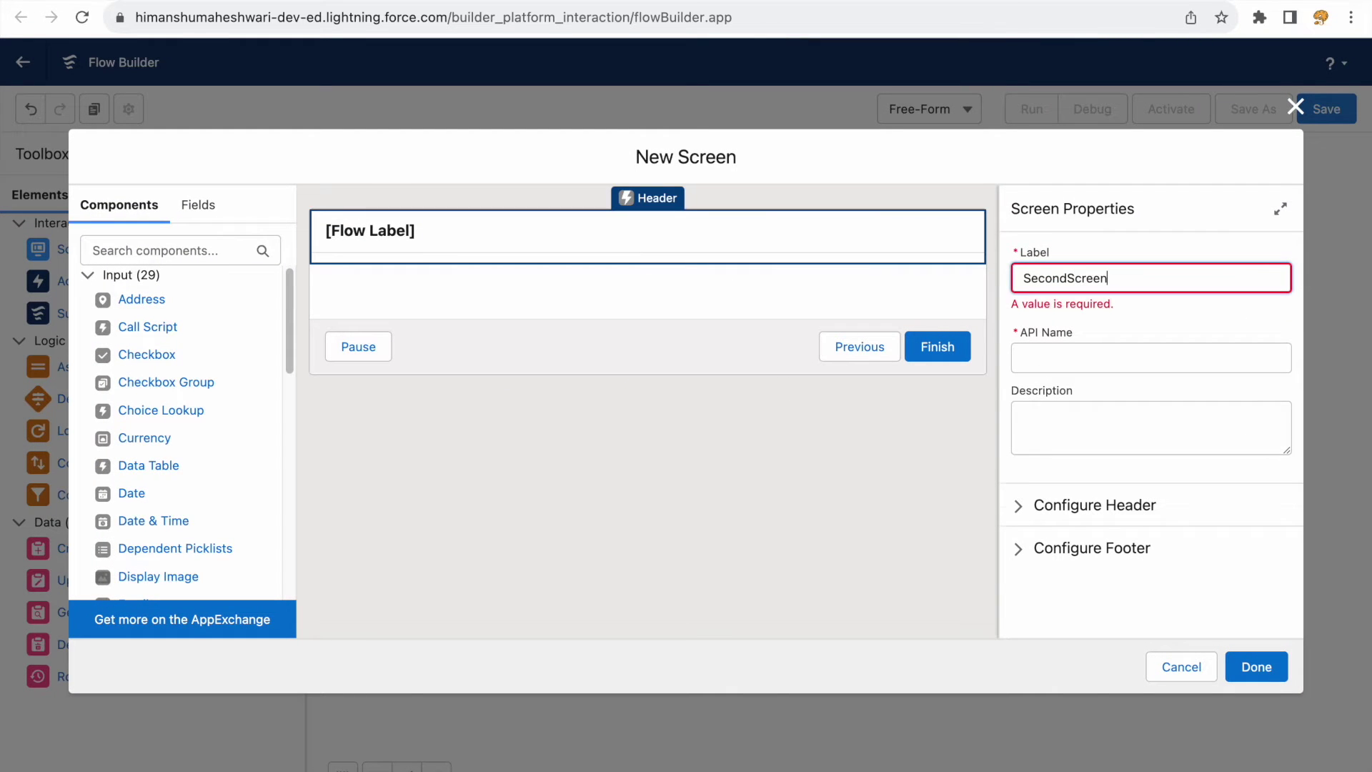
pyautogui.write('SecondScreen')
pyautogui.press('Tab')
pyautogui.click(1255, 665)
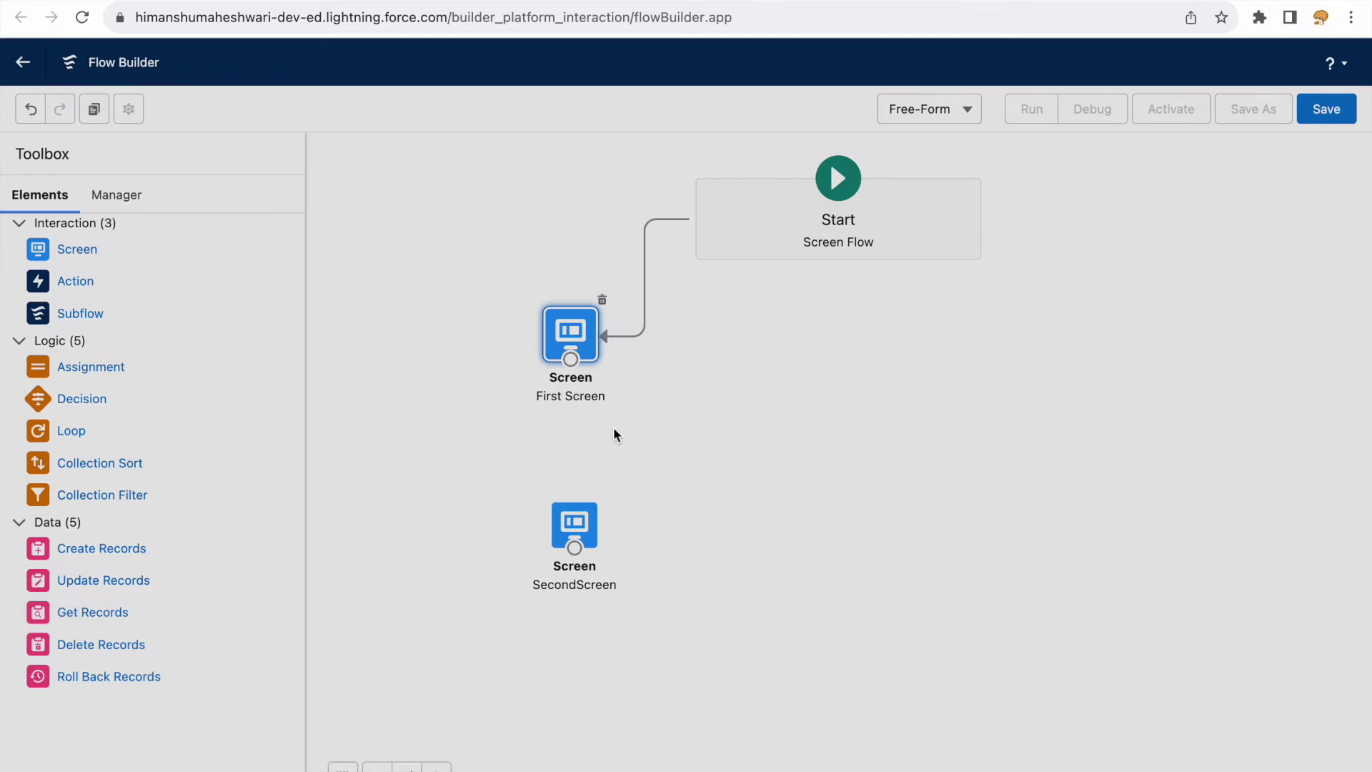
pyautogui.moveTo(570, 359); pyautogui.dragTo(577, 524)
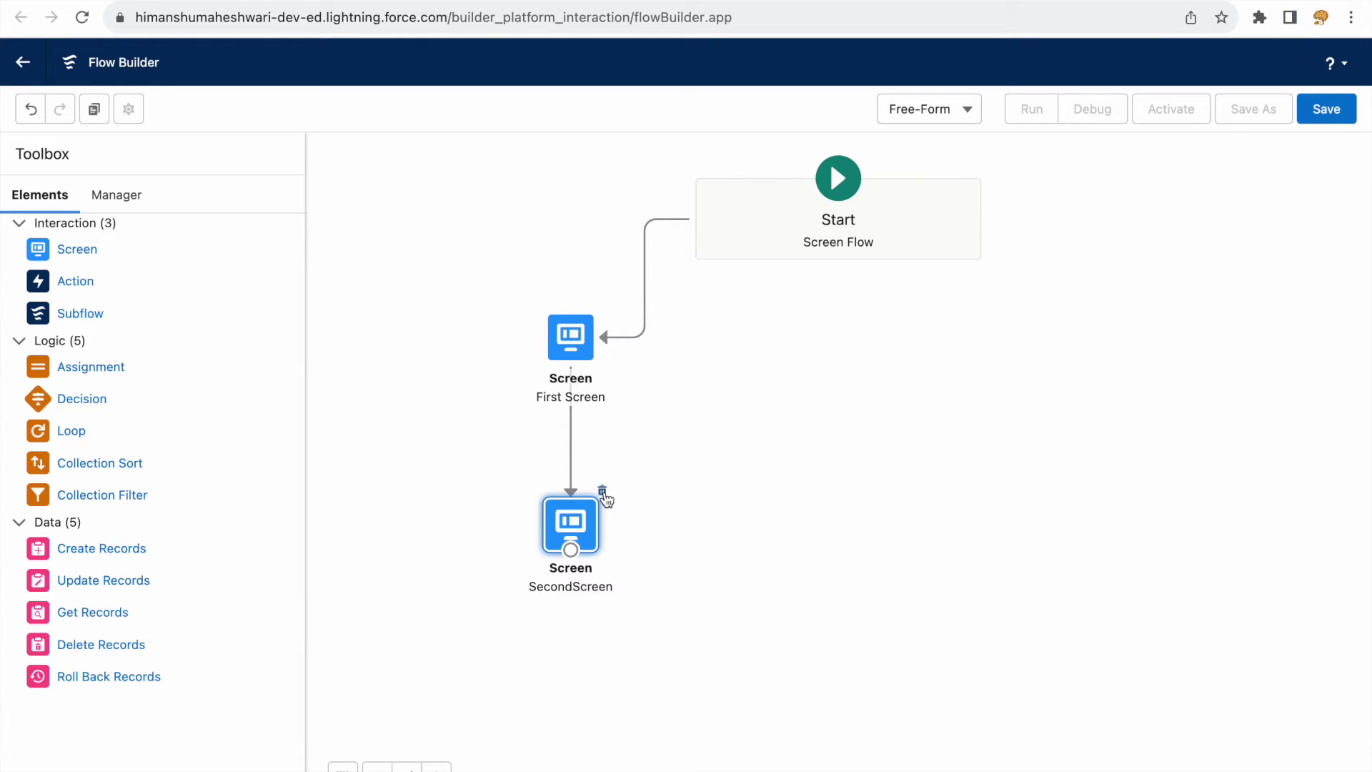
# Step: Delete the SecondScreen element, then the First Screen element with its connector from Start
pyautogui.click(602, 490)
pyautogui.click(569, 348)
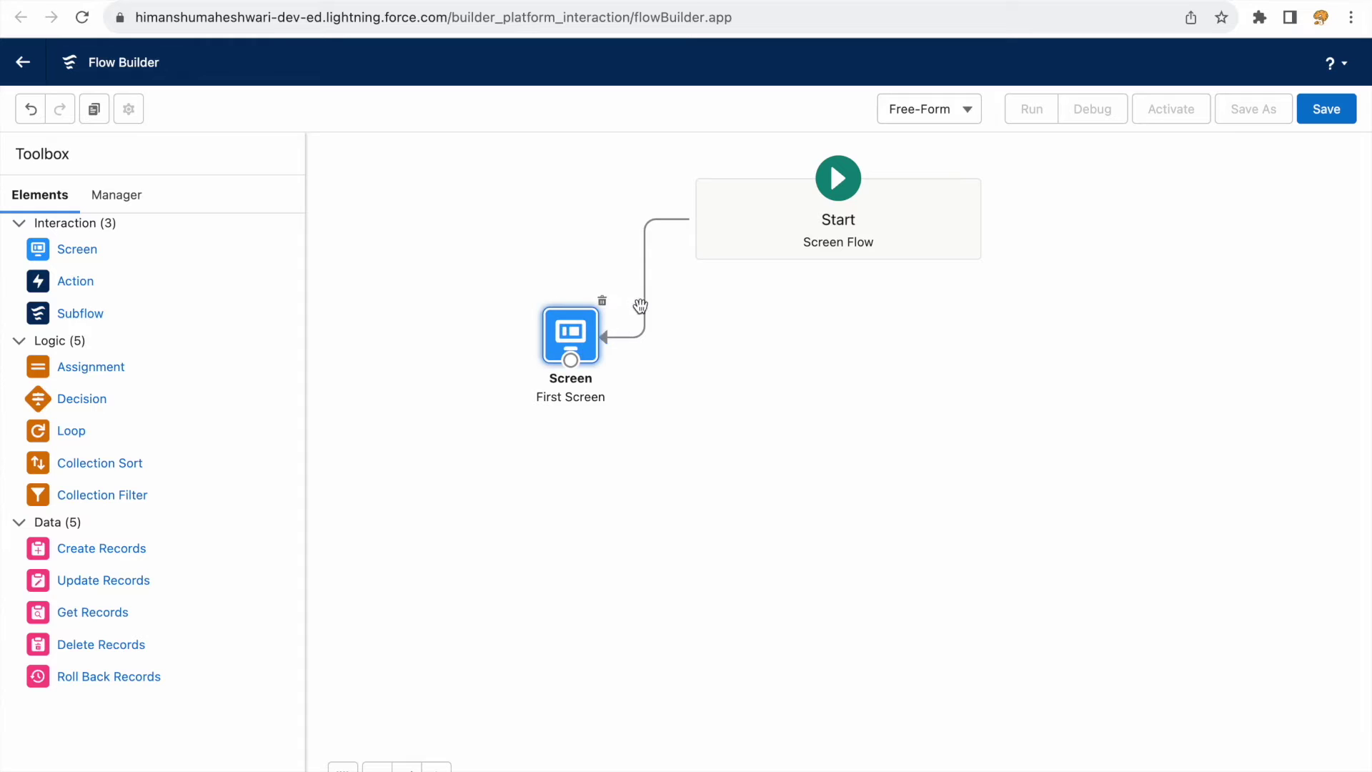
pyautogui.click(646, 306)
pyautogui.press('Delete')
pyautogui.click(570, 336)
pyautogui.click(602, 302)
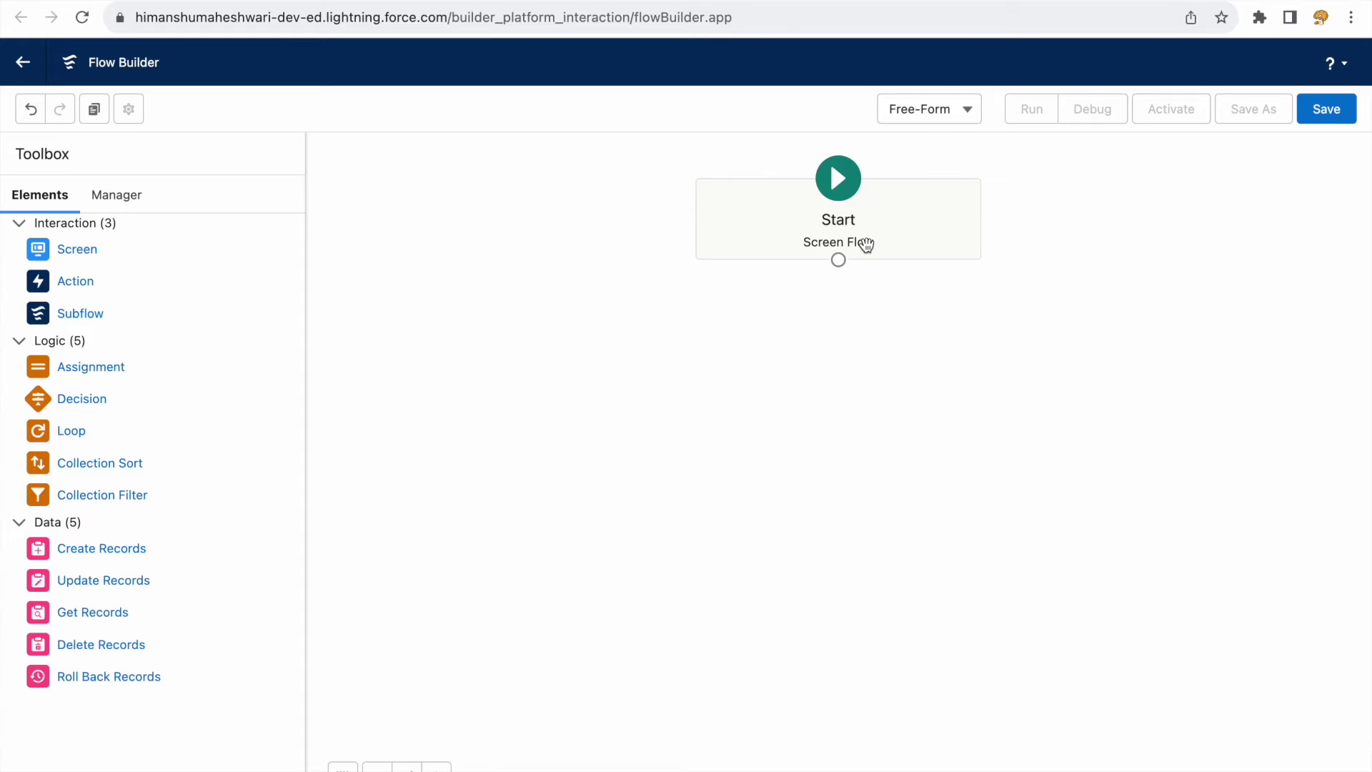
# Step: Change the canvas layout back to Auto-Layout
pyautogui.click(929, 119)
pyautogui.click(937, 147)
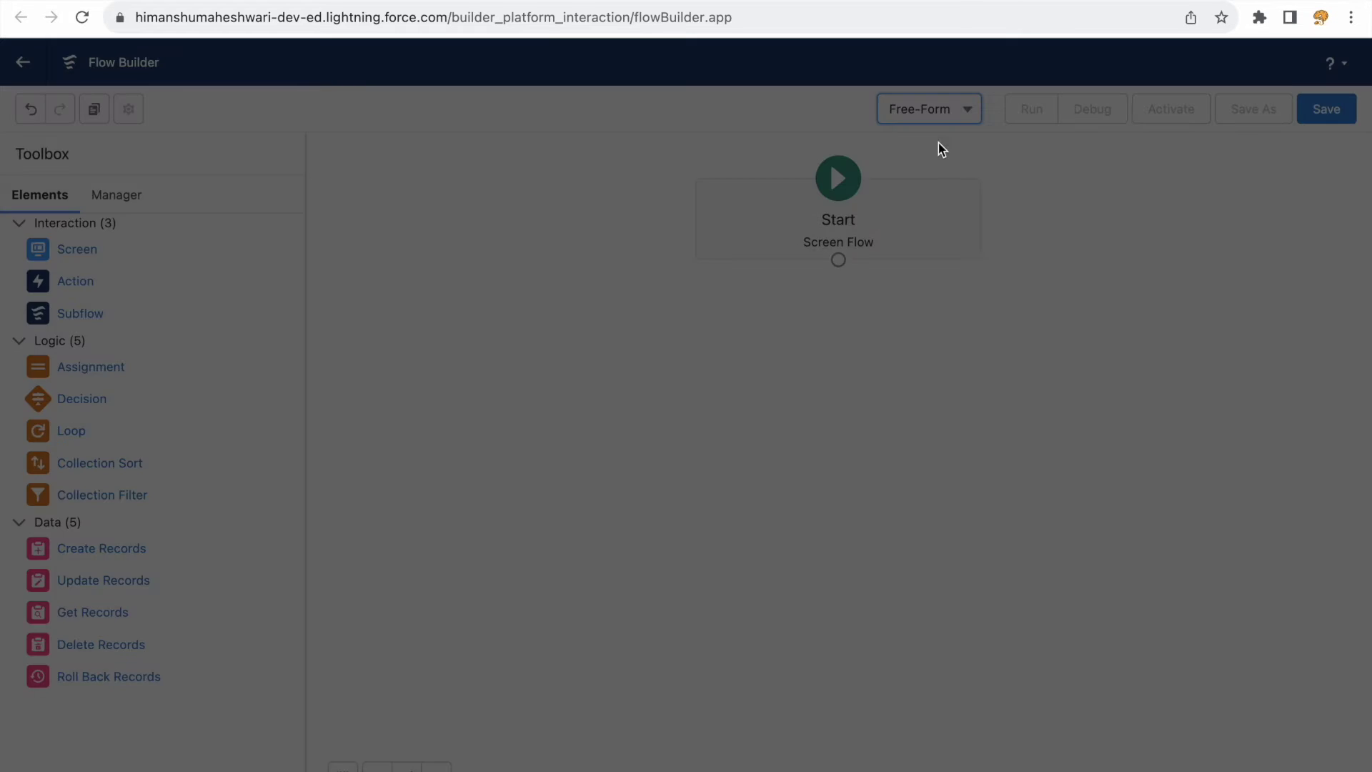
pyautogui.click(871, 477)
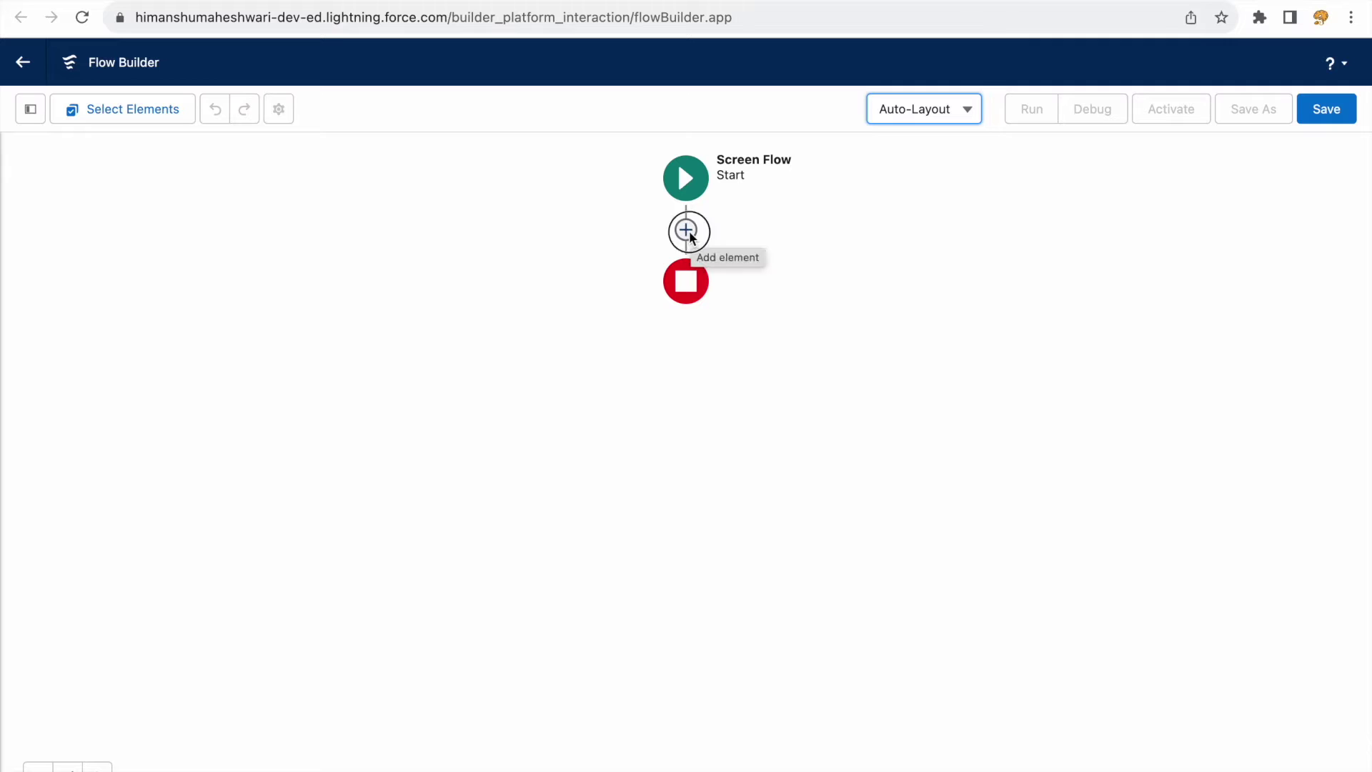
# Step: Add a Screen element labelled First Screen between Start and End
pyautogui.click(688, 231)
pyautogui.write('Scree')
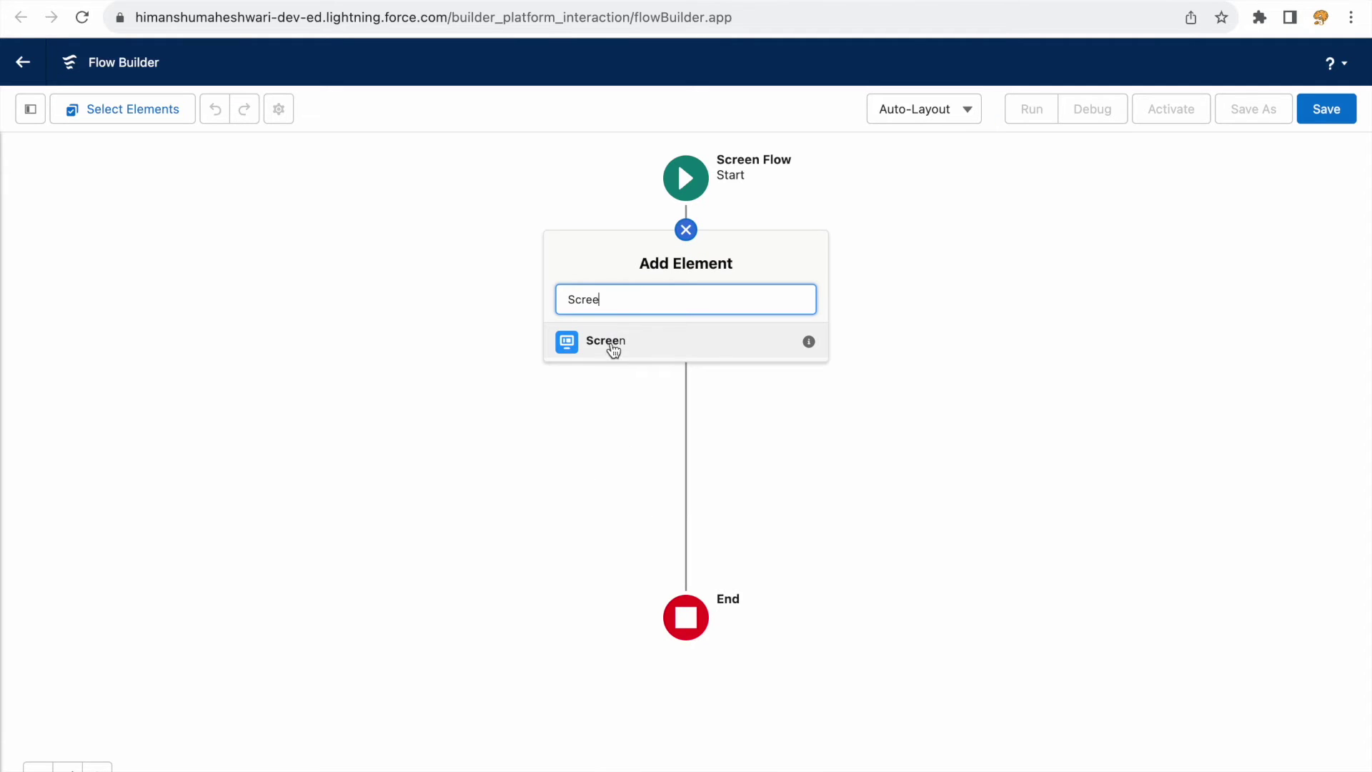
pyautogui.click(698, 340)
pyautogui.click(1097, 273)
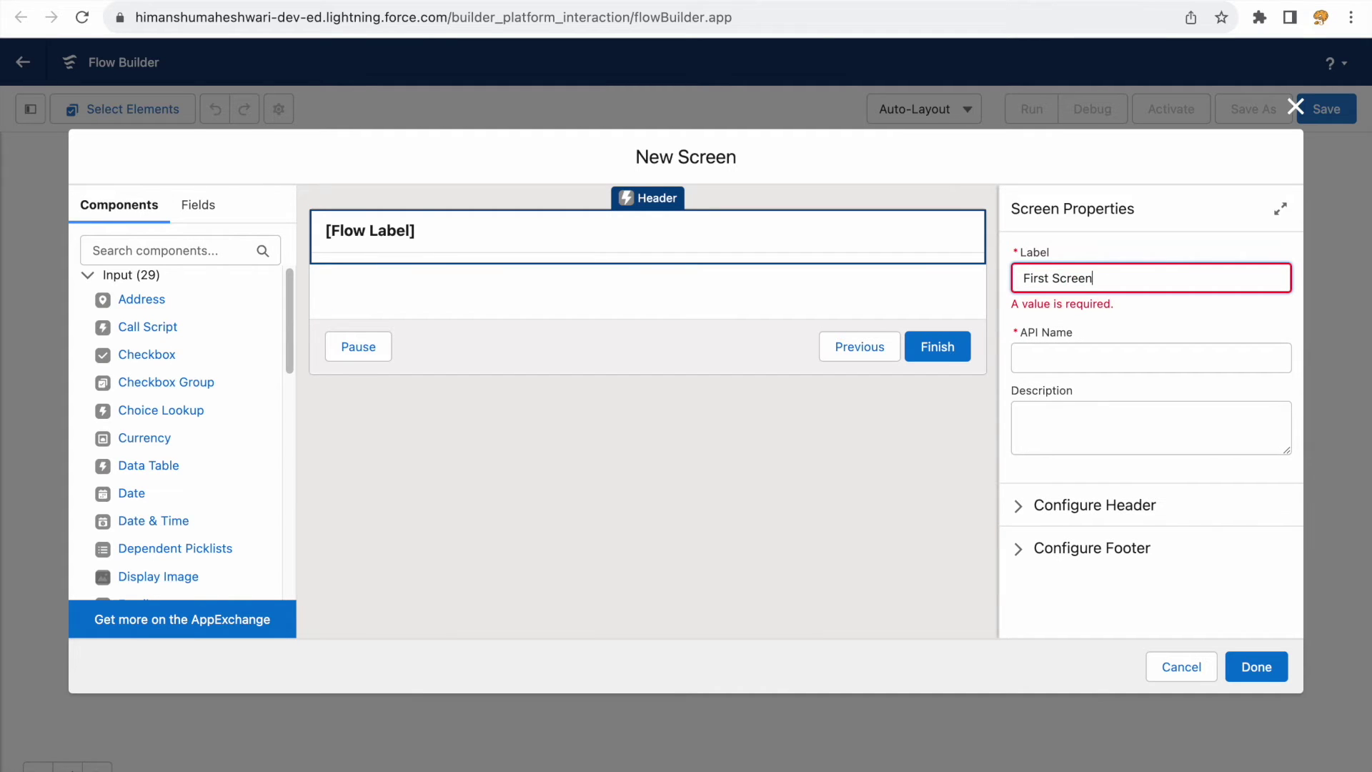
pyautogui.click(1156, 359)
pyautogui.click(1255, 666)
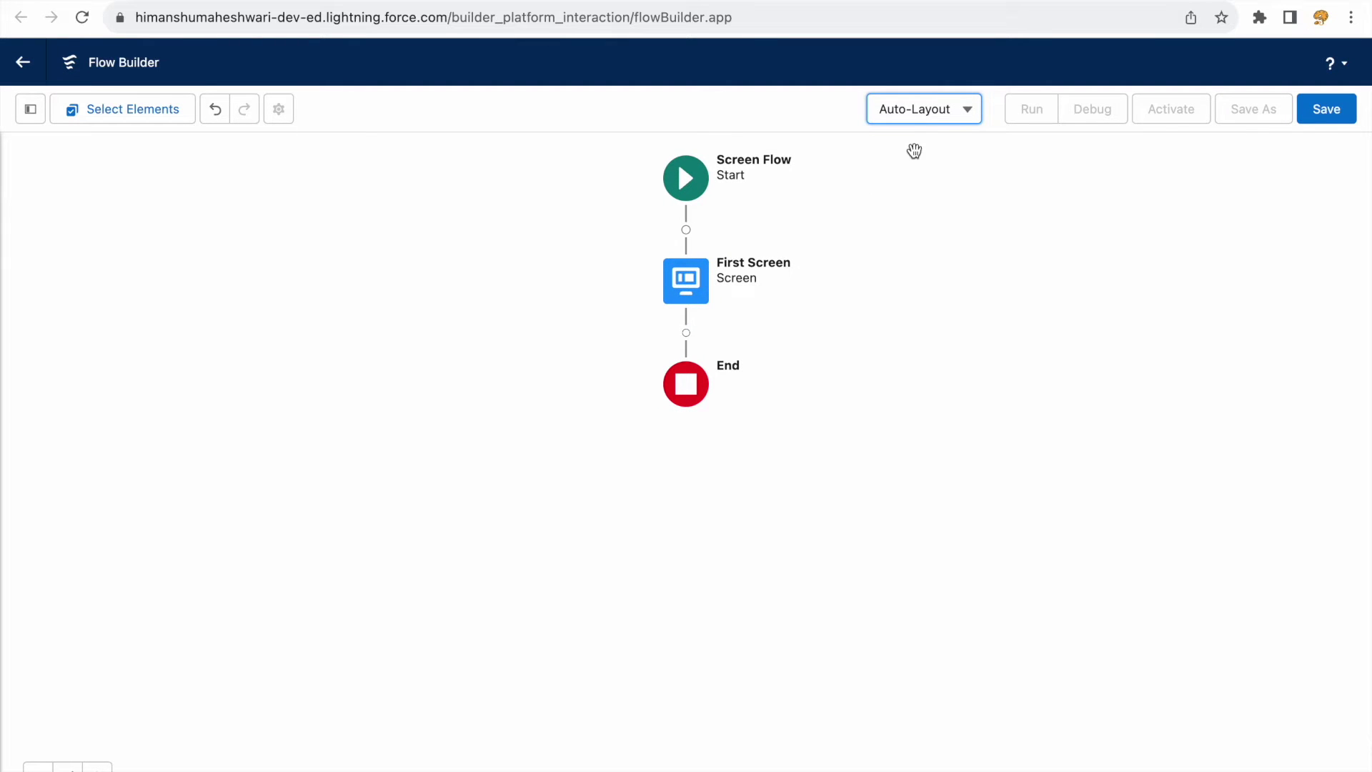
# Step: Add a Screen element labelled Screen2 between First Screen and End
pyautogui.click(686, 332)
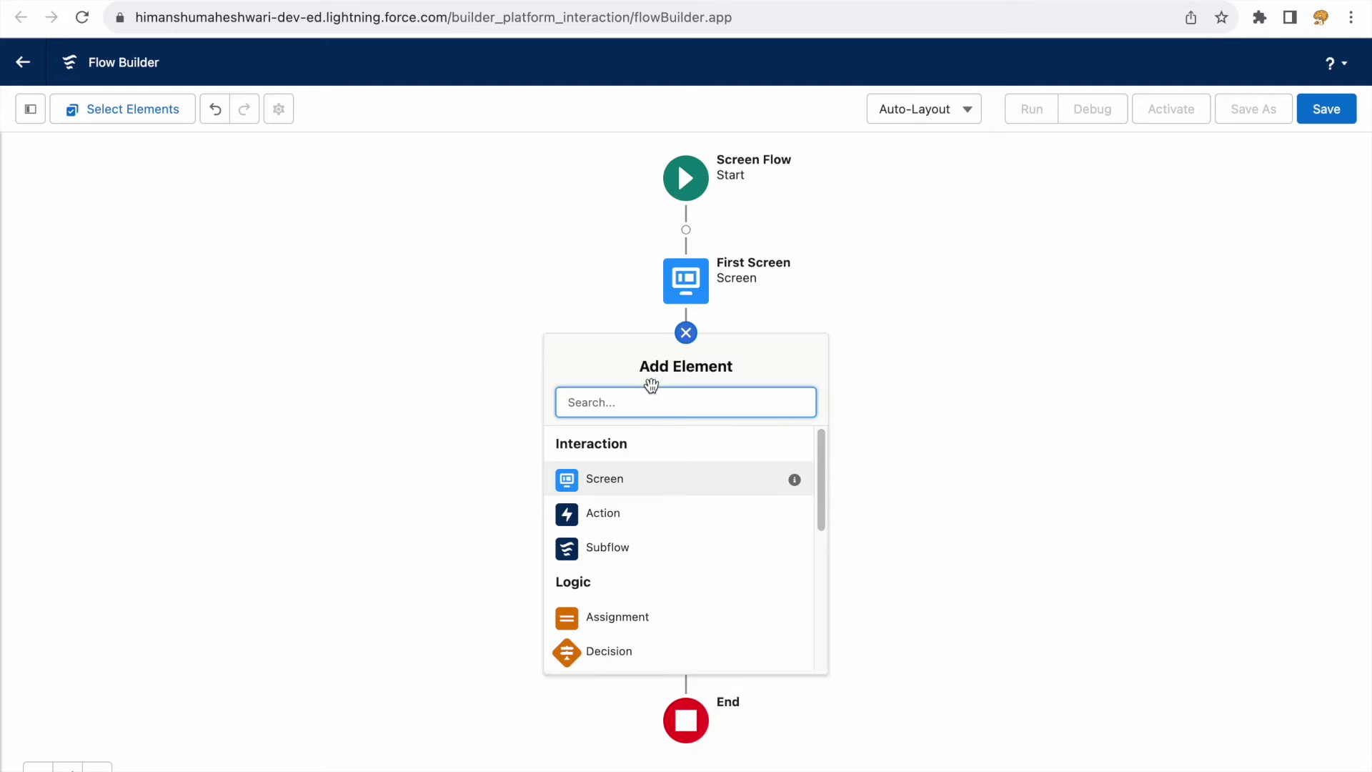
pyautogui.click(604, 480)
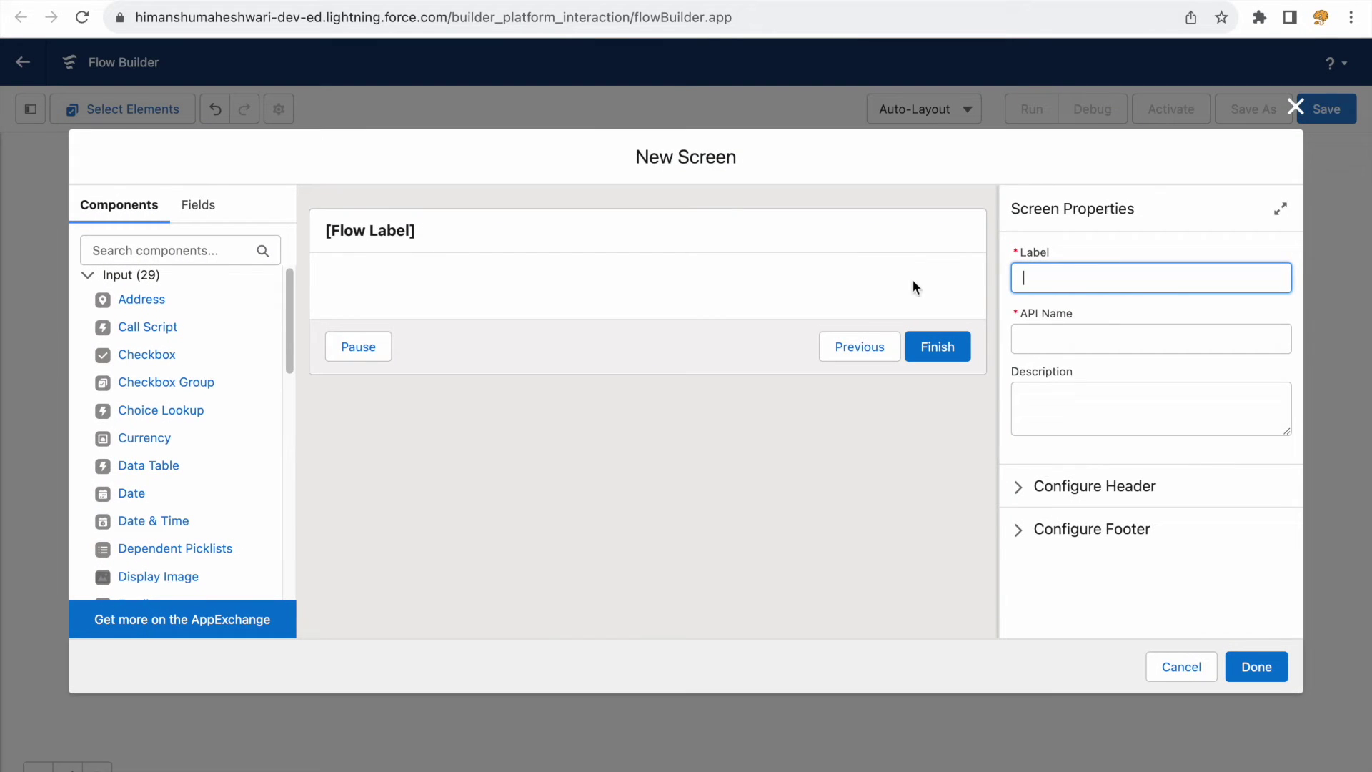
pyautogui.click(1049, 284)
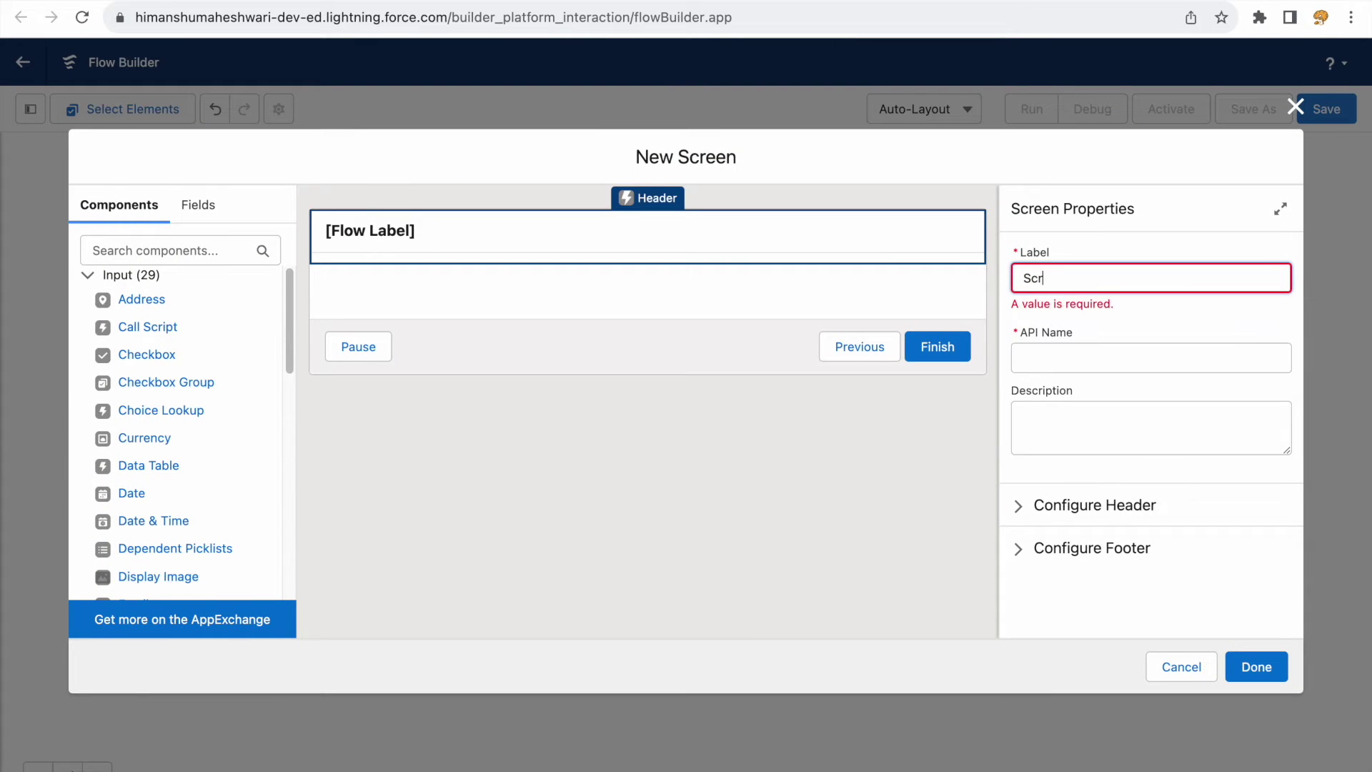
pyautogui.click(1256, 665)
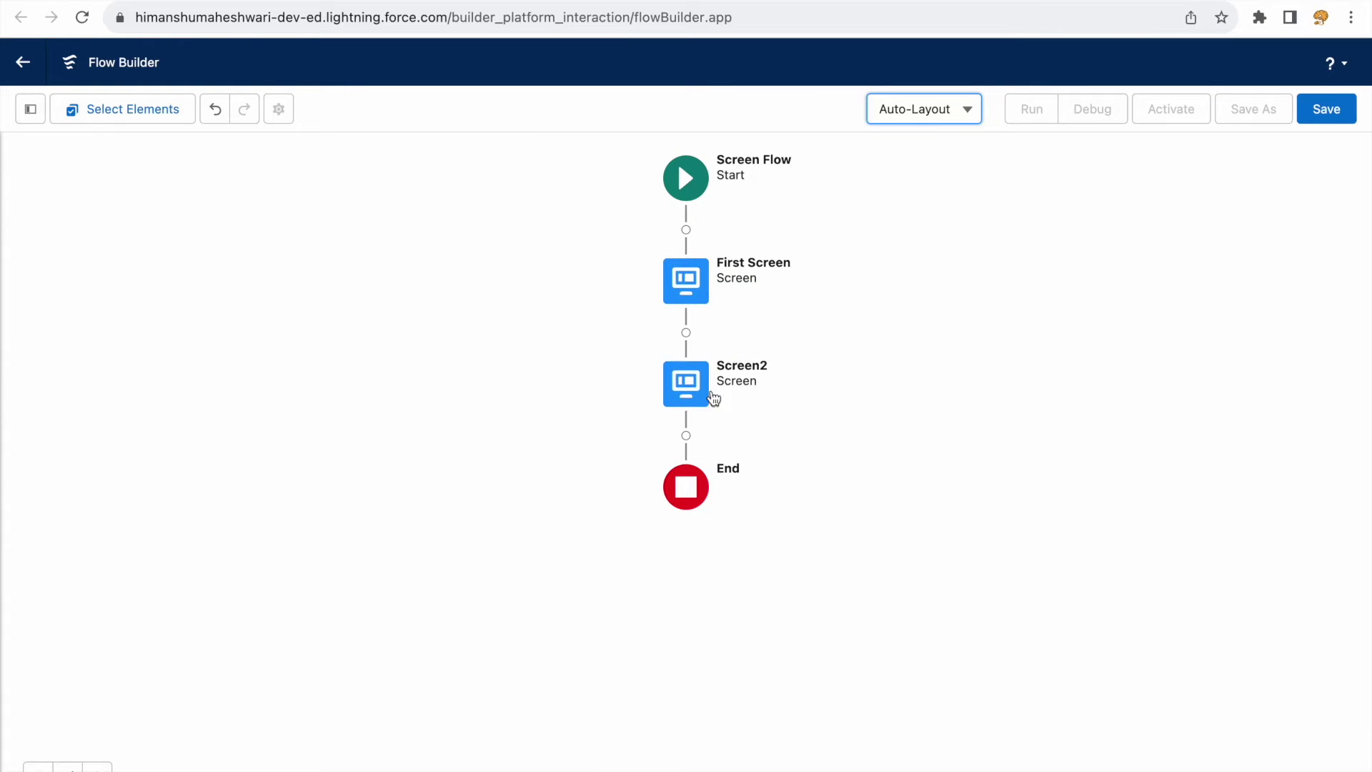
# Step: Switch the canvas to Free-Form and reposition the First Screen and Screen2 elements freely
pyautogui.click(905, 114)
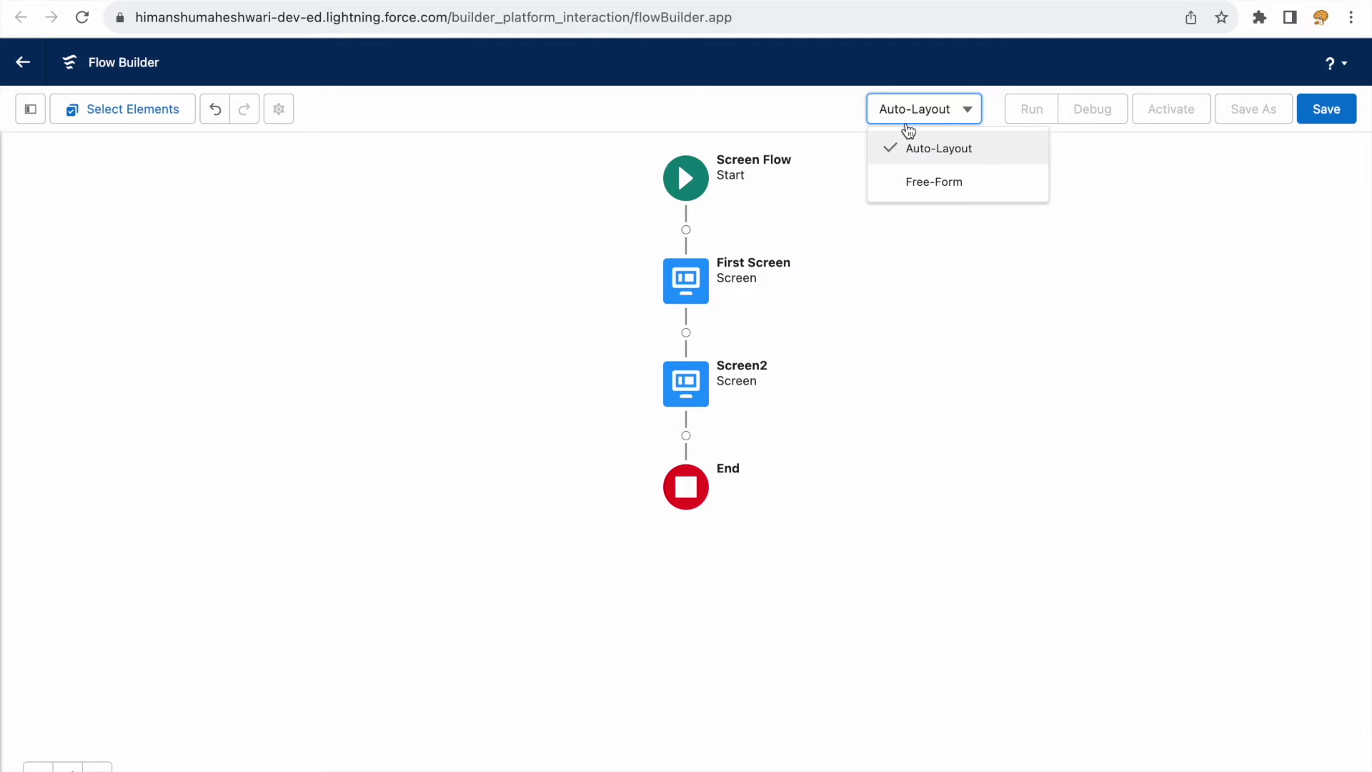
pyautogui.click(918, 181)
pyautogui.moveTo(838, 314); pyautogui.dragTo(532, 328)
pyautogui.moveTo(828, 435); pyautogui.dragTo(509, 520)
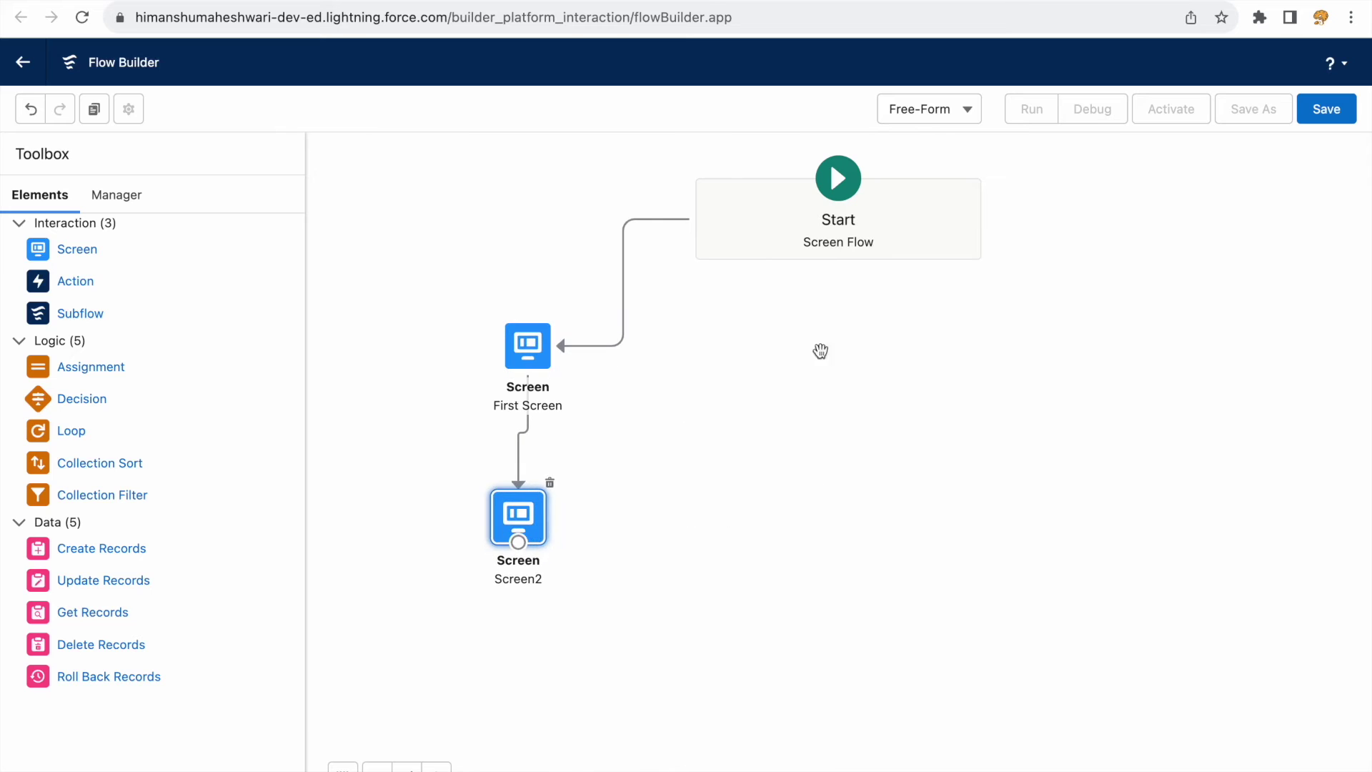
pyautogui.click(940, 116)
pyautogui.click(851, 379)
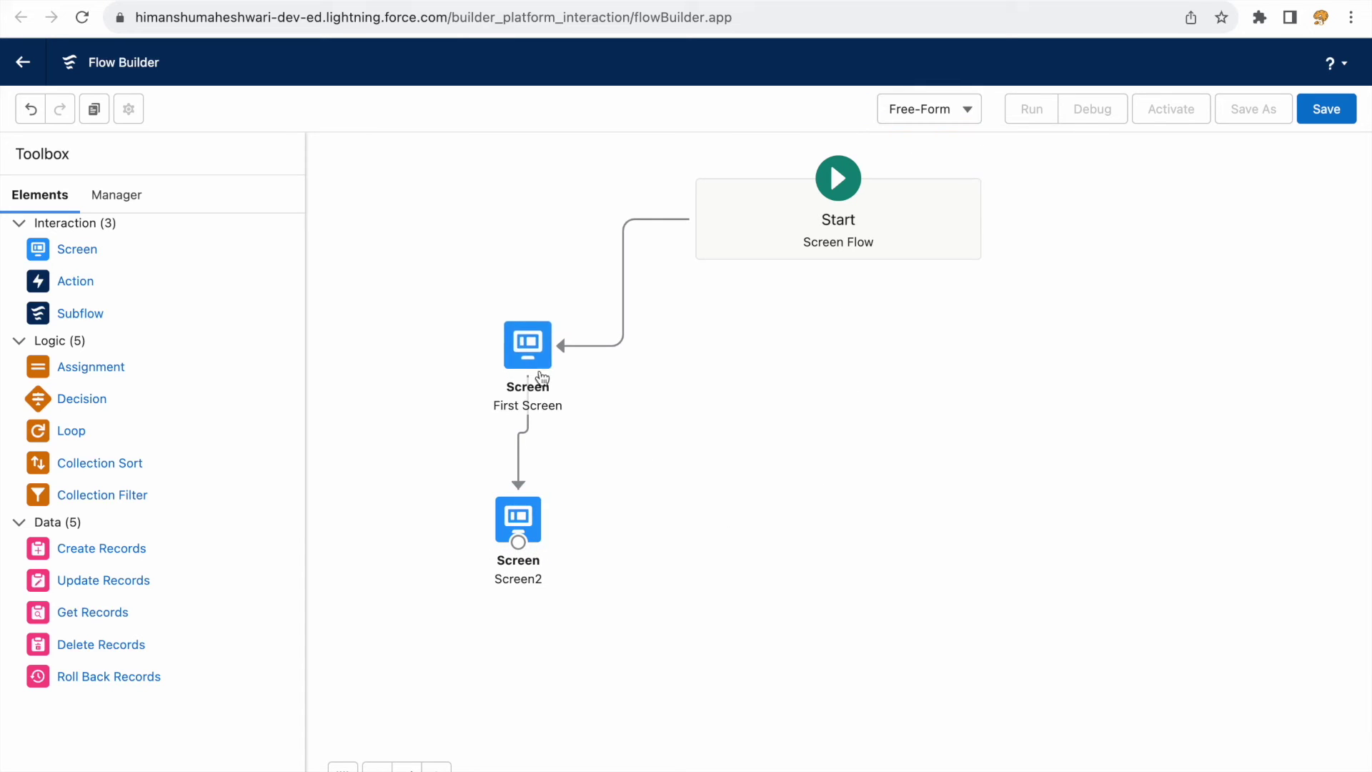
pyautogui.moveTo(518, 518); pyautogui.dragTo(563, 548)
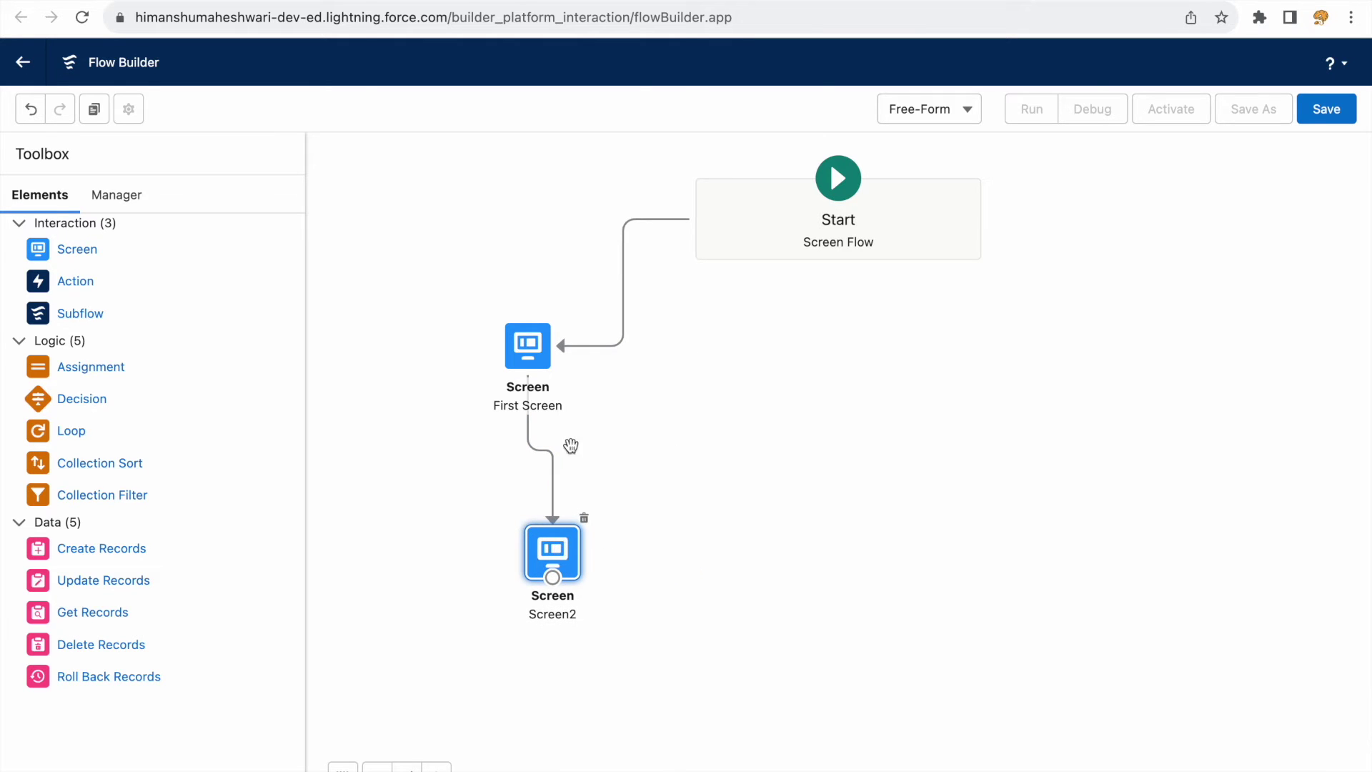
pyautogui.moveTo(547, 340); pyautogui.dragTo(671, 291)
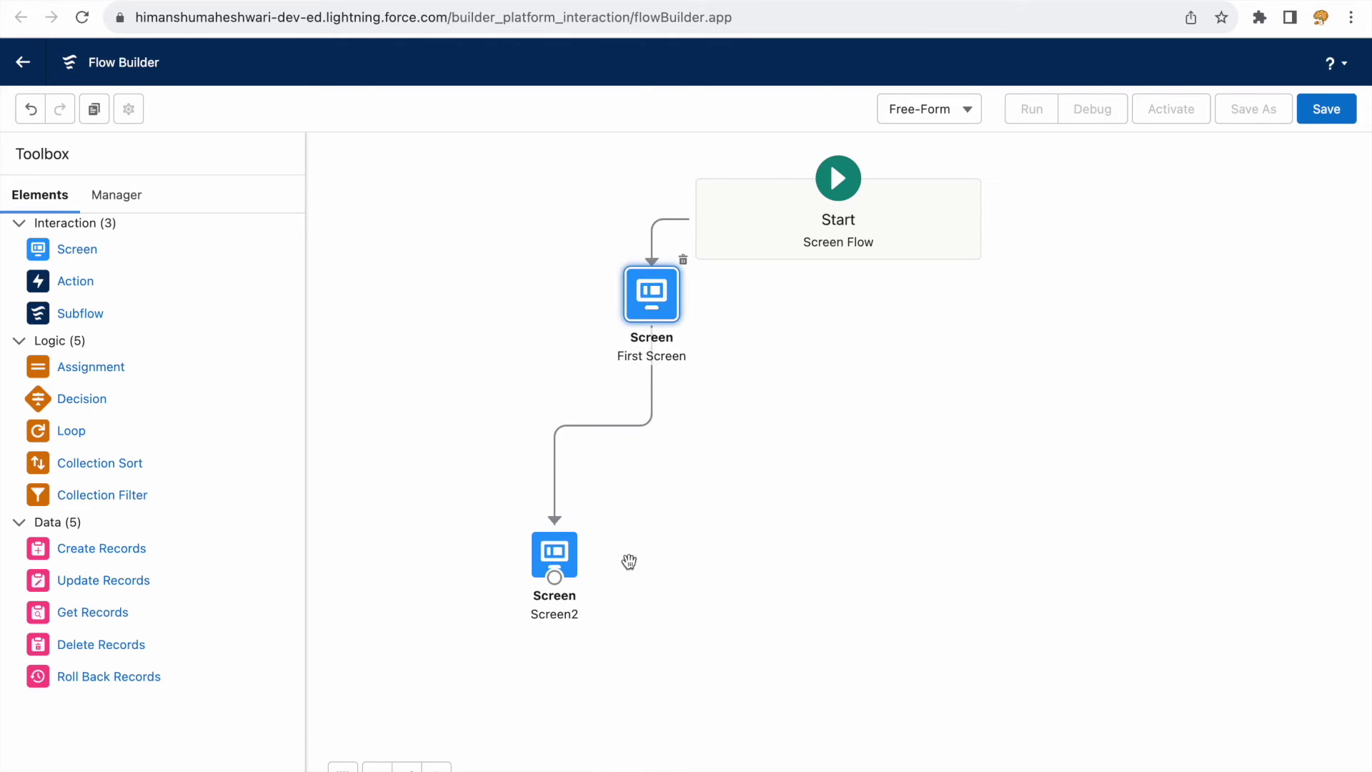
# Step: Return the canvas with both screens to Auto-Layout
pyautogui.click(956, 114)
pyautogui.click(947, 144)
pyautogui.click(821, 474)
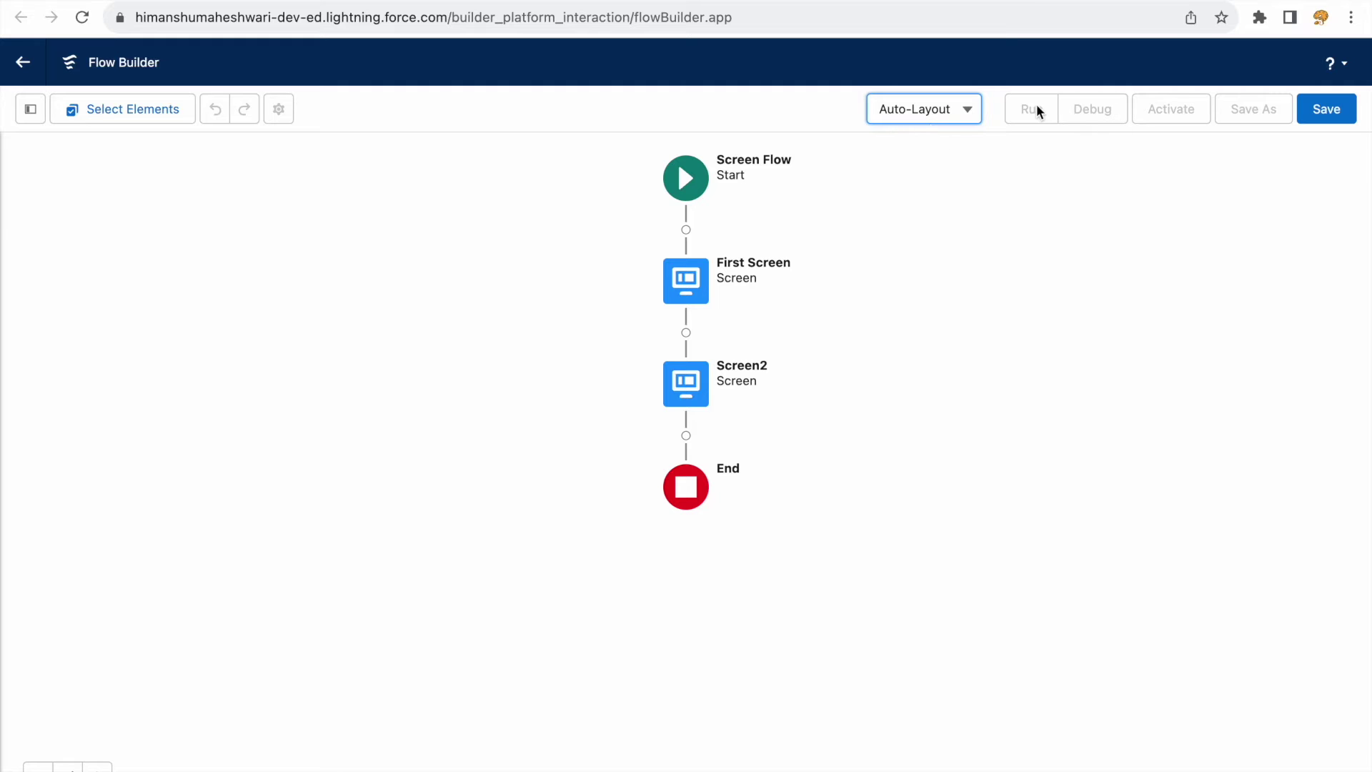
# Step: Save the flow as My Flow Interface, API name My_Flow_Interface, with the description "Just looking at the flow interface - not doing anything fancy"
pyautogui.click(1333, 112)
pyautogui.click(576, 356)
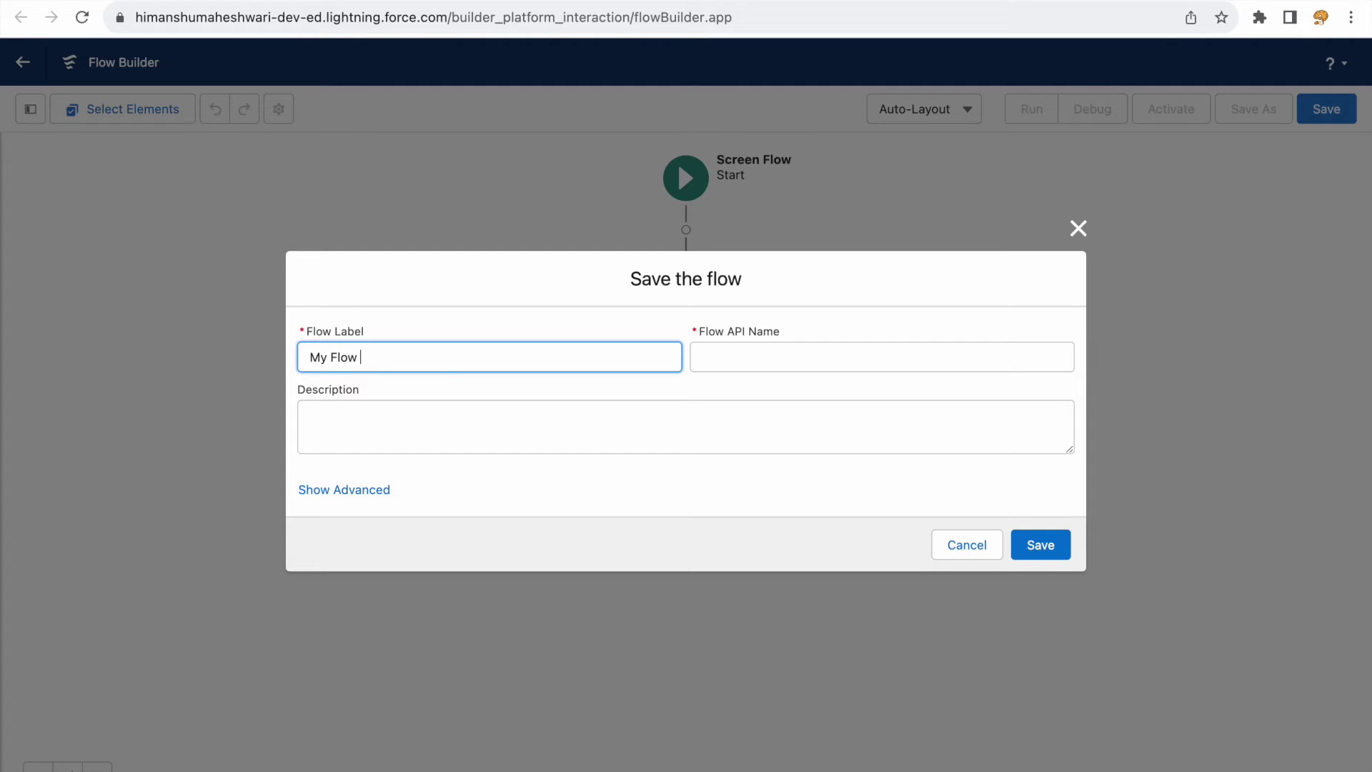
pyautogui.press('Tab')
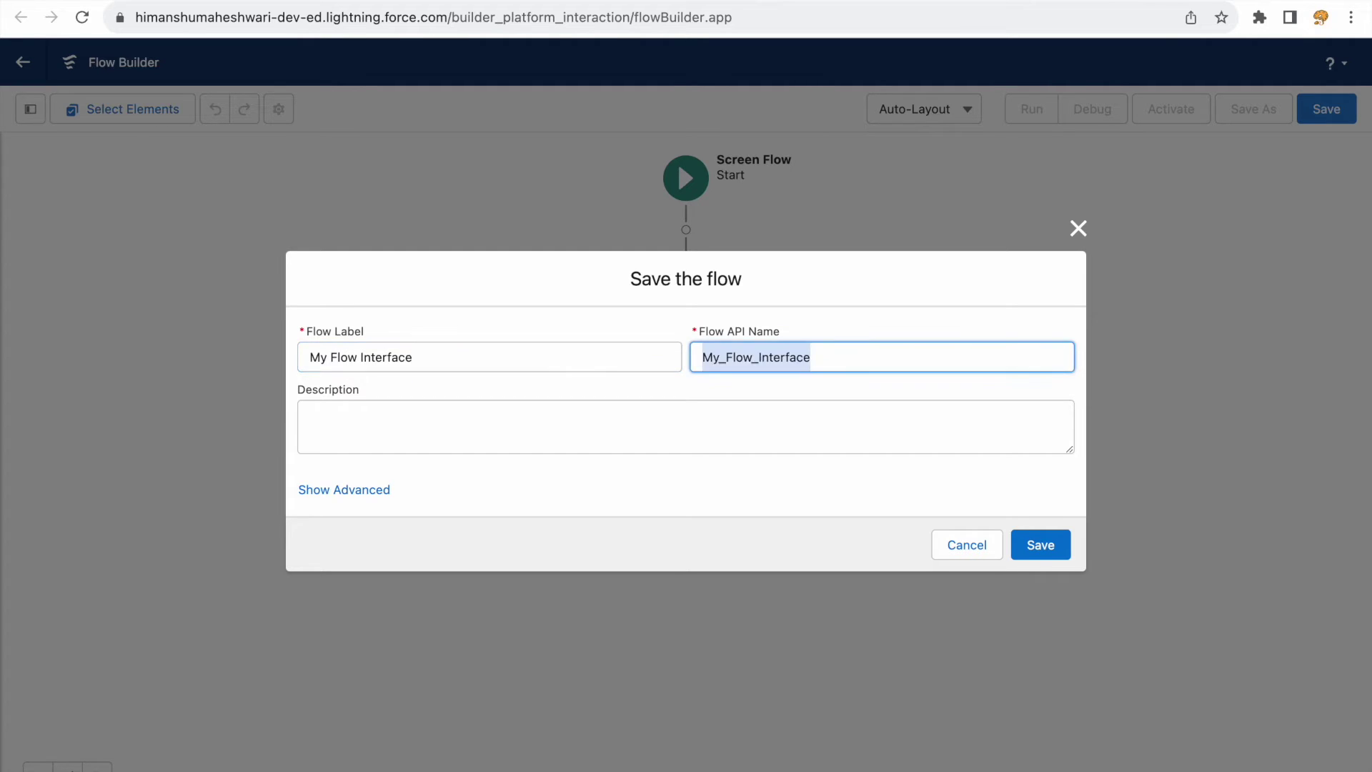
pyautogui.click(874, 357)
pyautogui.doubleClick(710, 356)
pyautogui.click(840, 355)
pyautogui.click(419, 438)
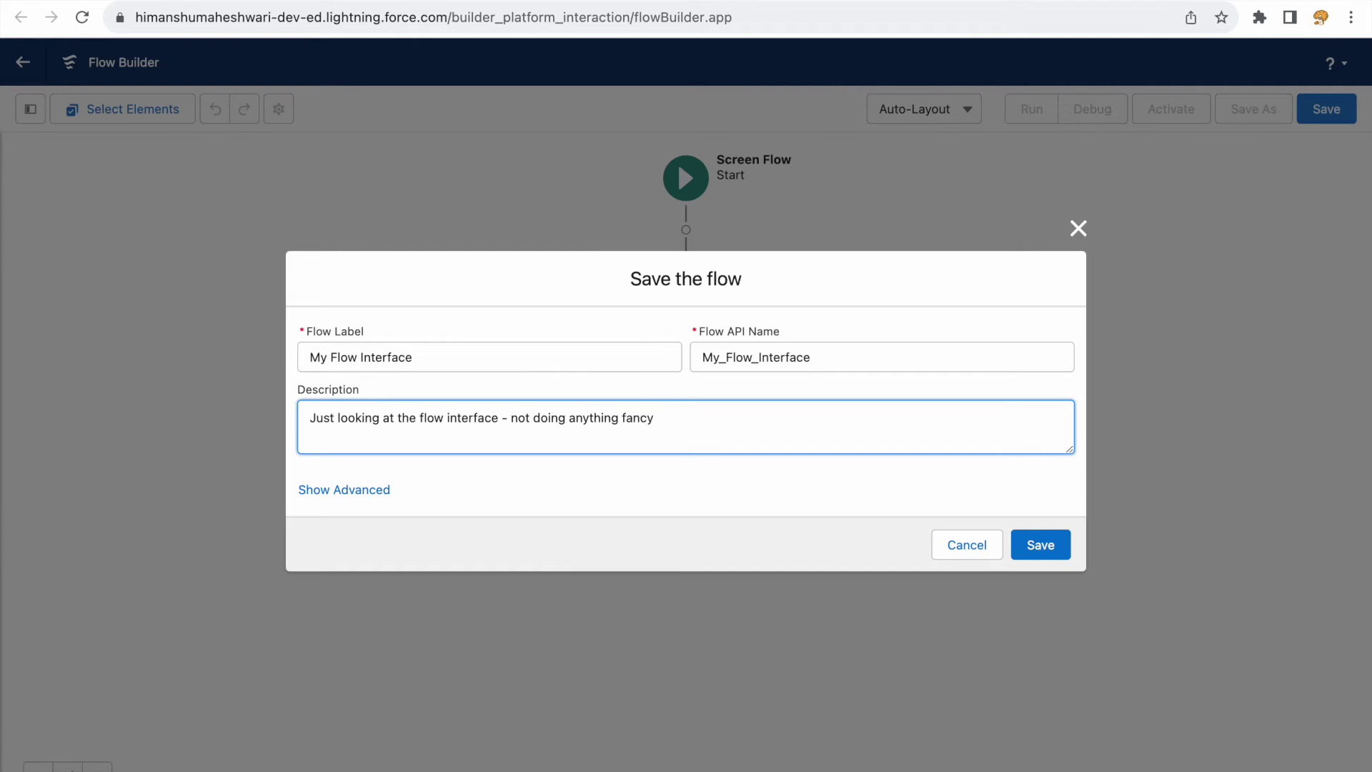
pyautogui.click(1046, 557)
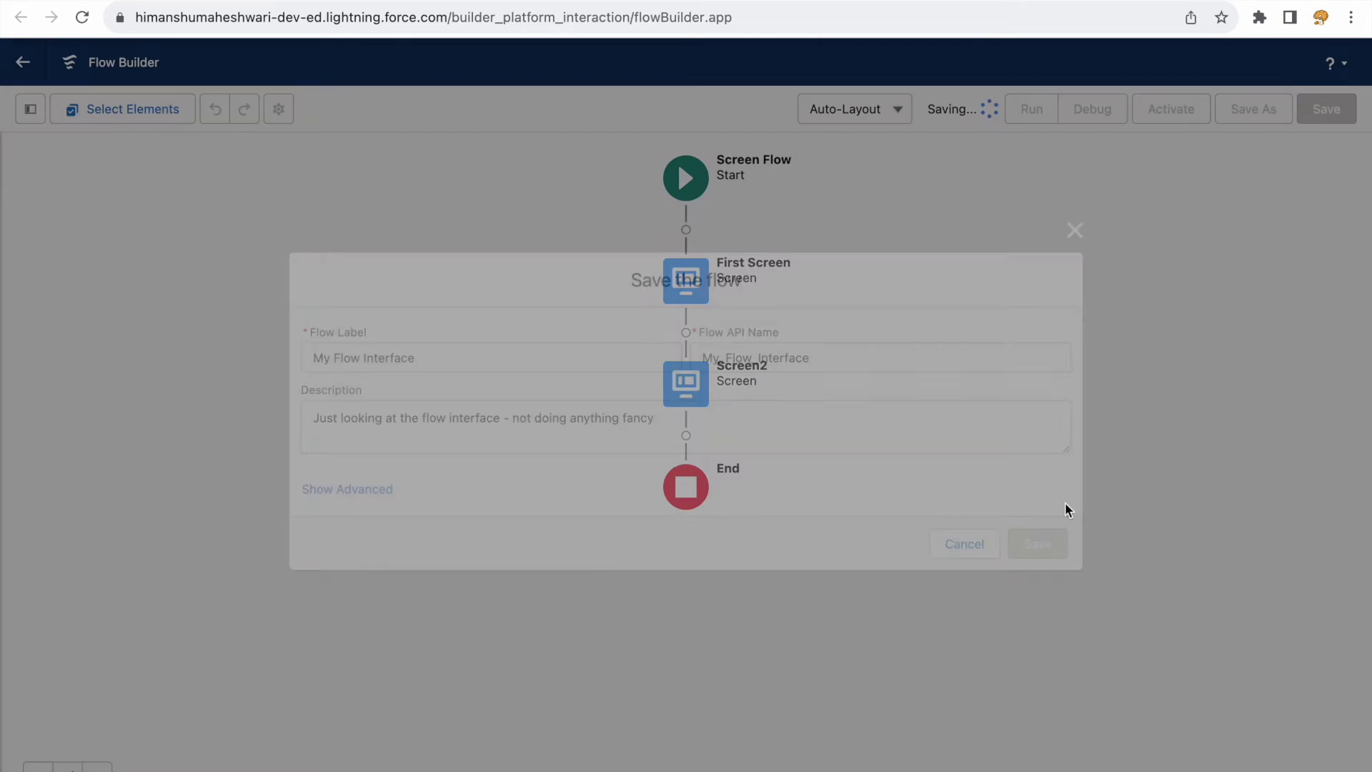
# Step: Check the saved flow's name and version number
pyautogui.moveTo(191, 64)
pyautogui.mouseDown()
pyautogui.moveTo(306, 62)
pyautogui.moveTo(193, 79)
pyautogui.mouseUp()
pyautogui.click(333, 66)
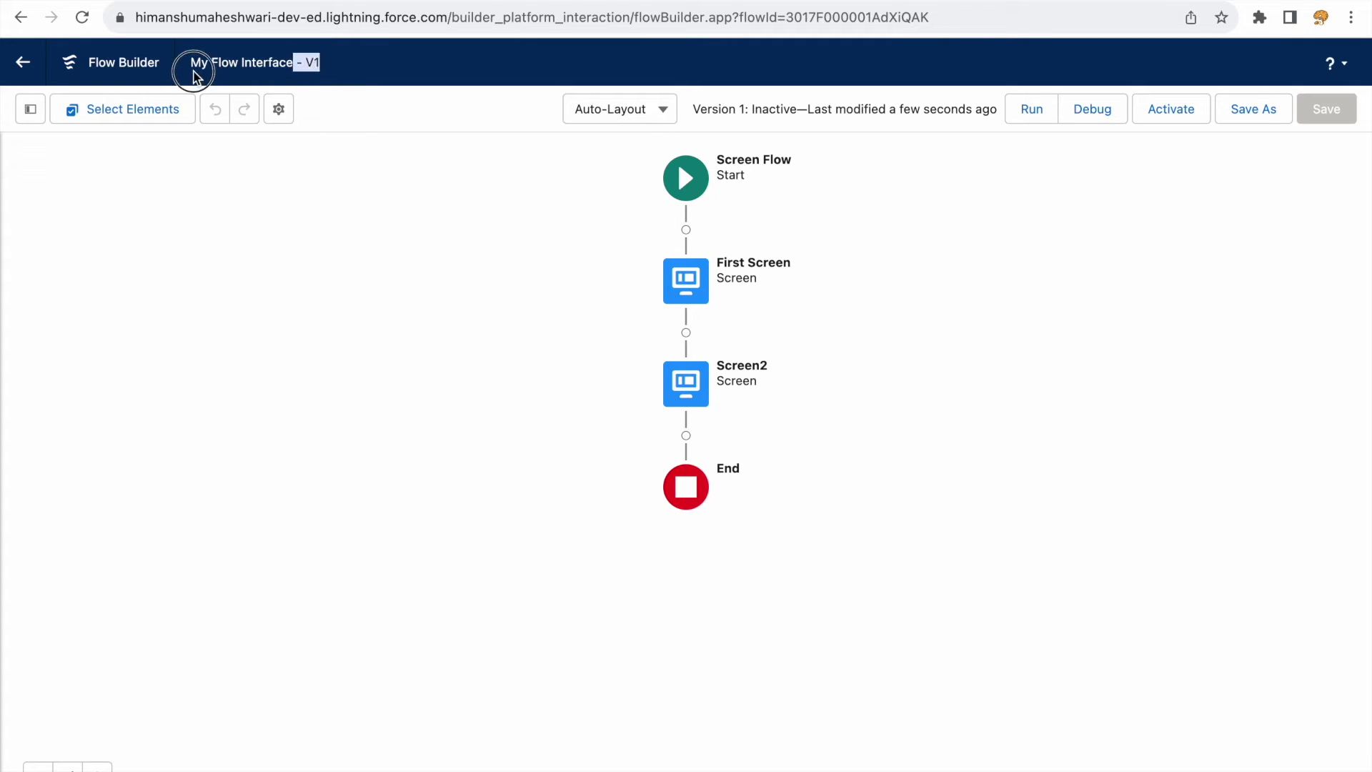
pyautogui.click(204, 63)
# Step: Examine the label, API name and description in the flow's version properties and close them
pyautogui.click(275, 113)
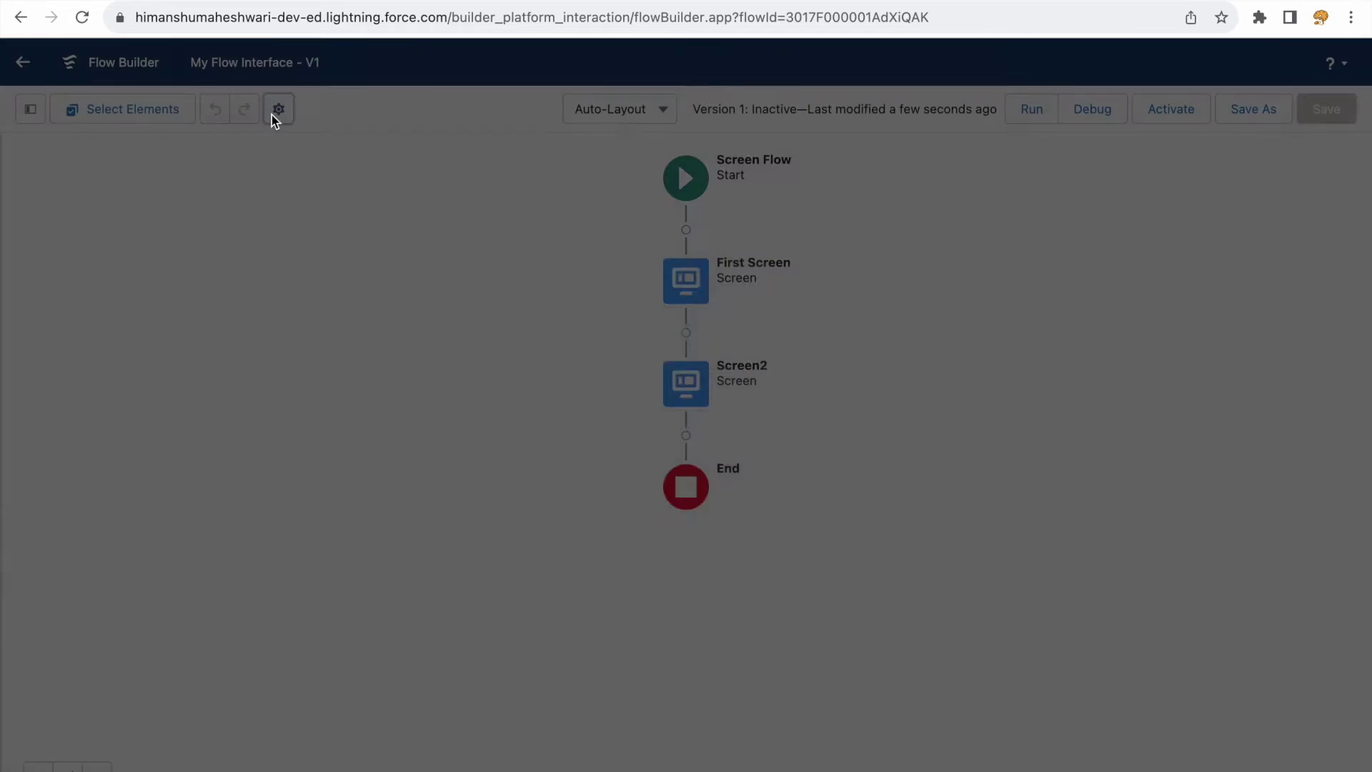
pyautogui.moveTo(448, 348); pyautogui.dragTo(330, 350)
pyautogui.click(529, 429)
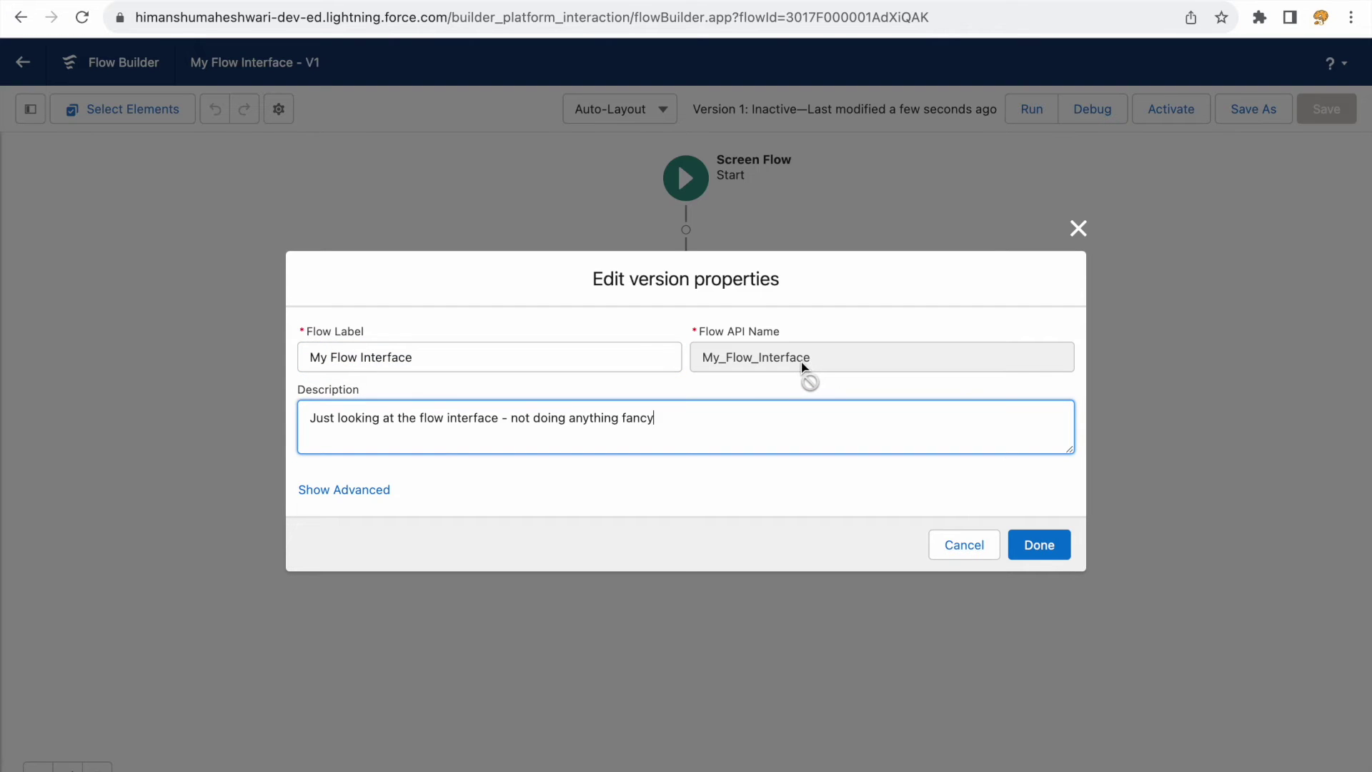
pyautogui.click(435, 350)
pyautogui.click(673, 418)
pyautogui.click(1010, 543)
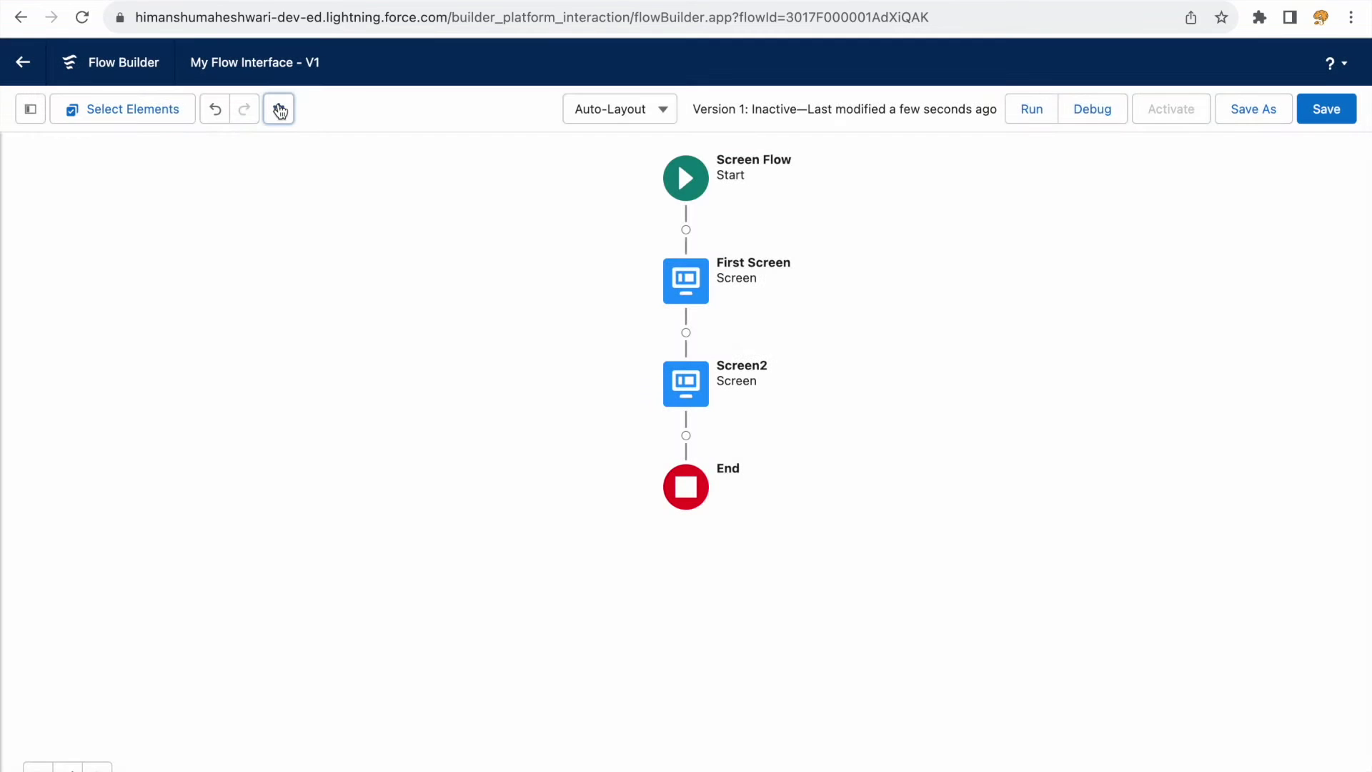
# Step: Check the available canvas layout options and the flow's version number, status and last-modified time
pyautogui.click(601, 114)
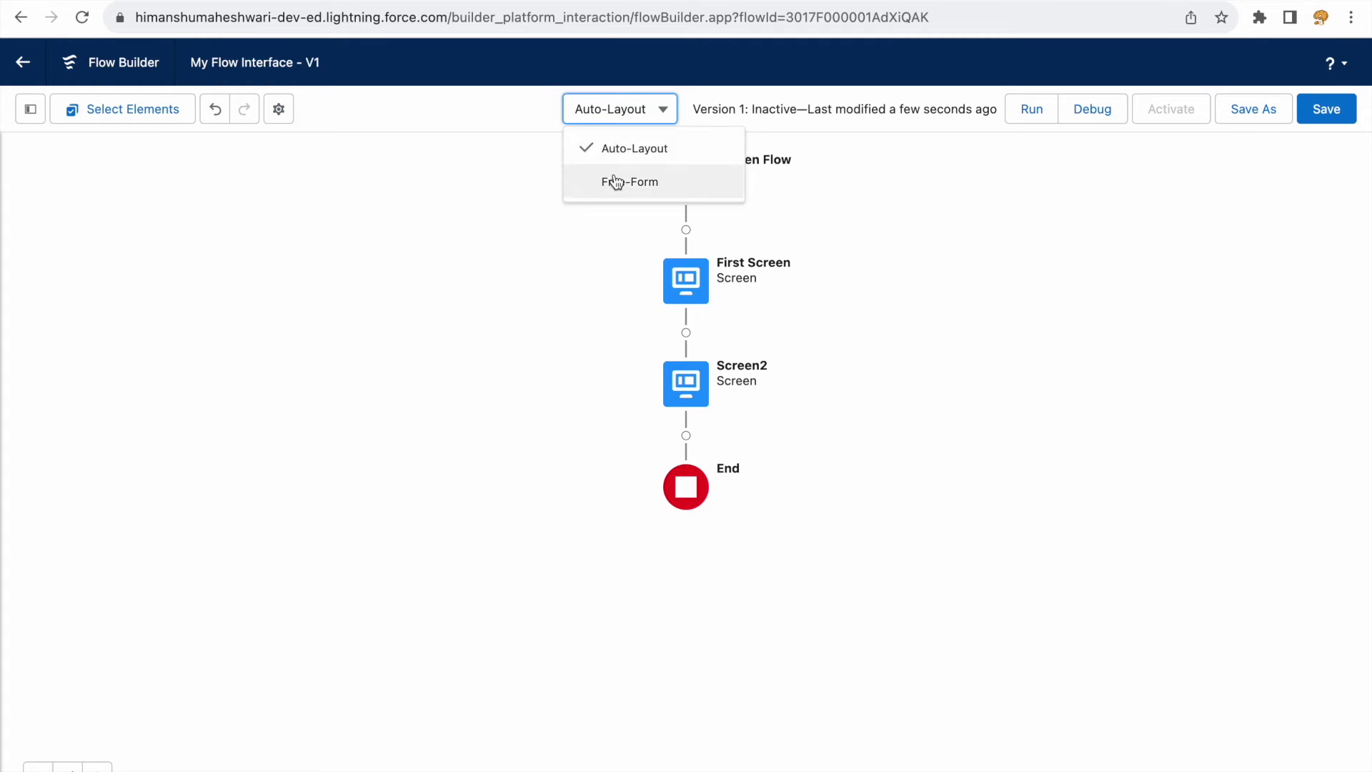
pyautogui.click(516, 156)
pyautogui.moveTo(695, 113); pyautogui.dragTo(986, 104)
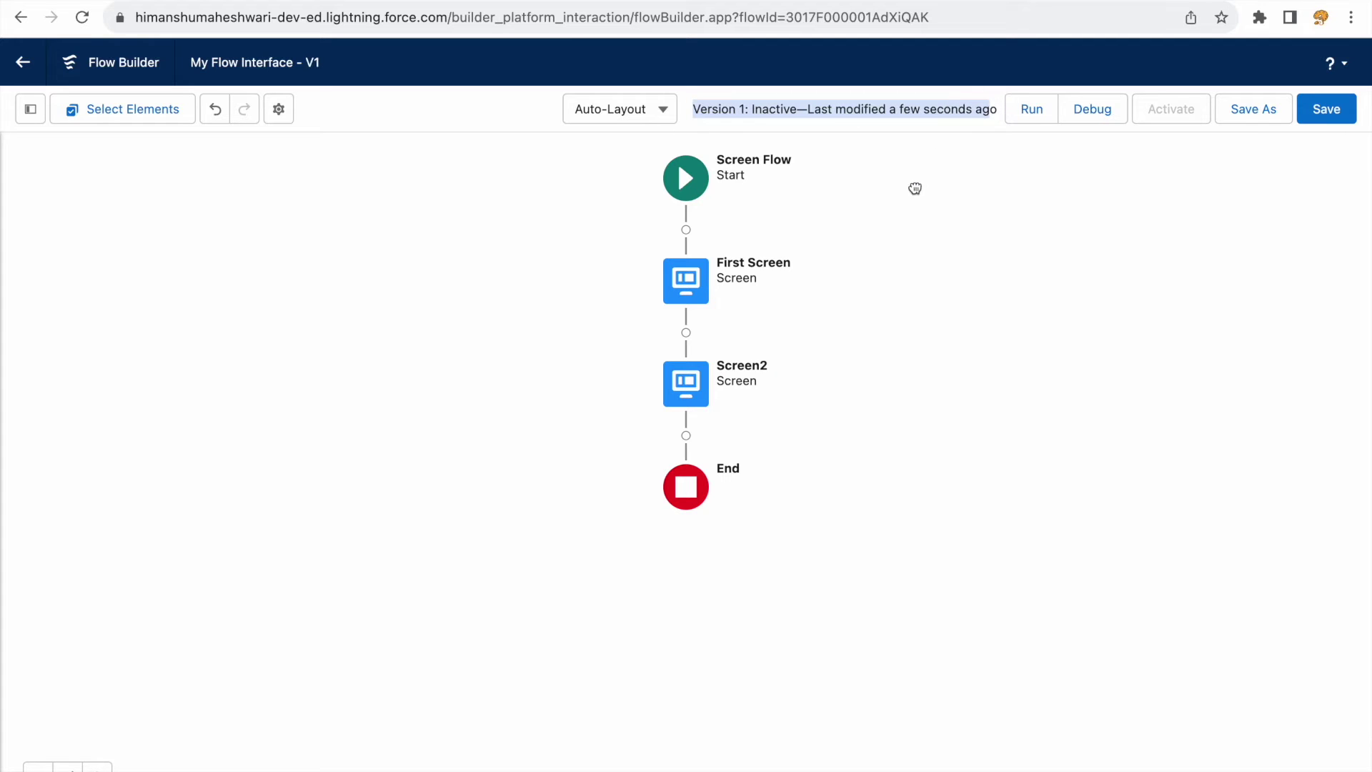
pyautogui.moveTo(693, 109); pyautogui.dragTo(743, 107)
pyautogui.doubleClick(762, 110)
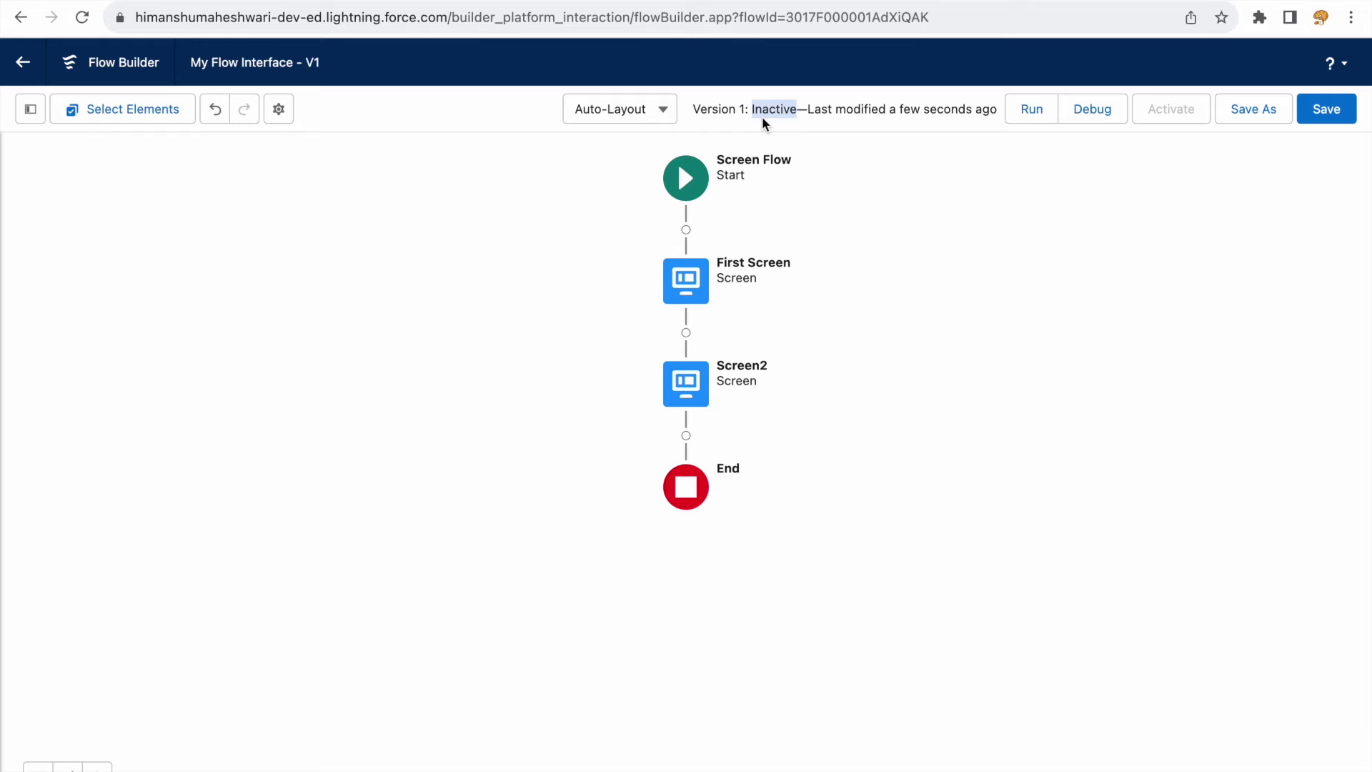
pyautogui.moveTo(807, 108); pyautogui.dragTo(947, 114)
pyautogui.click(950, 115)
# Step: Save the flow as a new version, keeping the label My Flow Interface and its description
pyautogui.click(1256, 112)
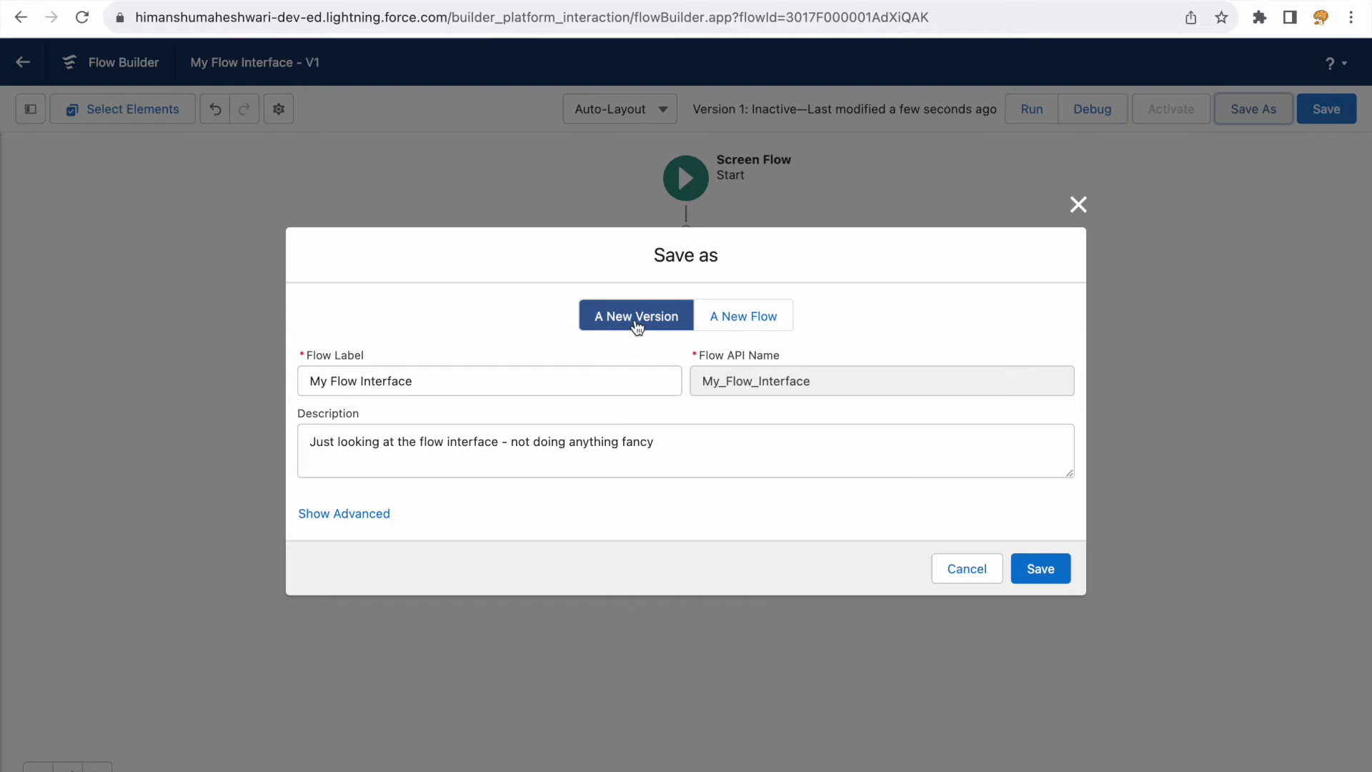
pyautogui.click(438, 379)
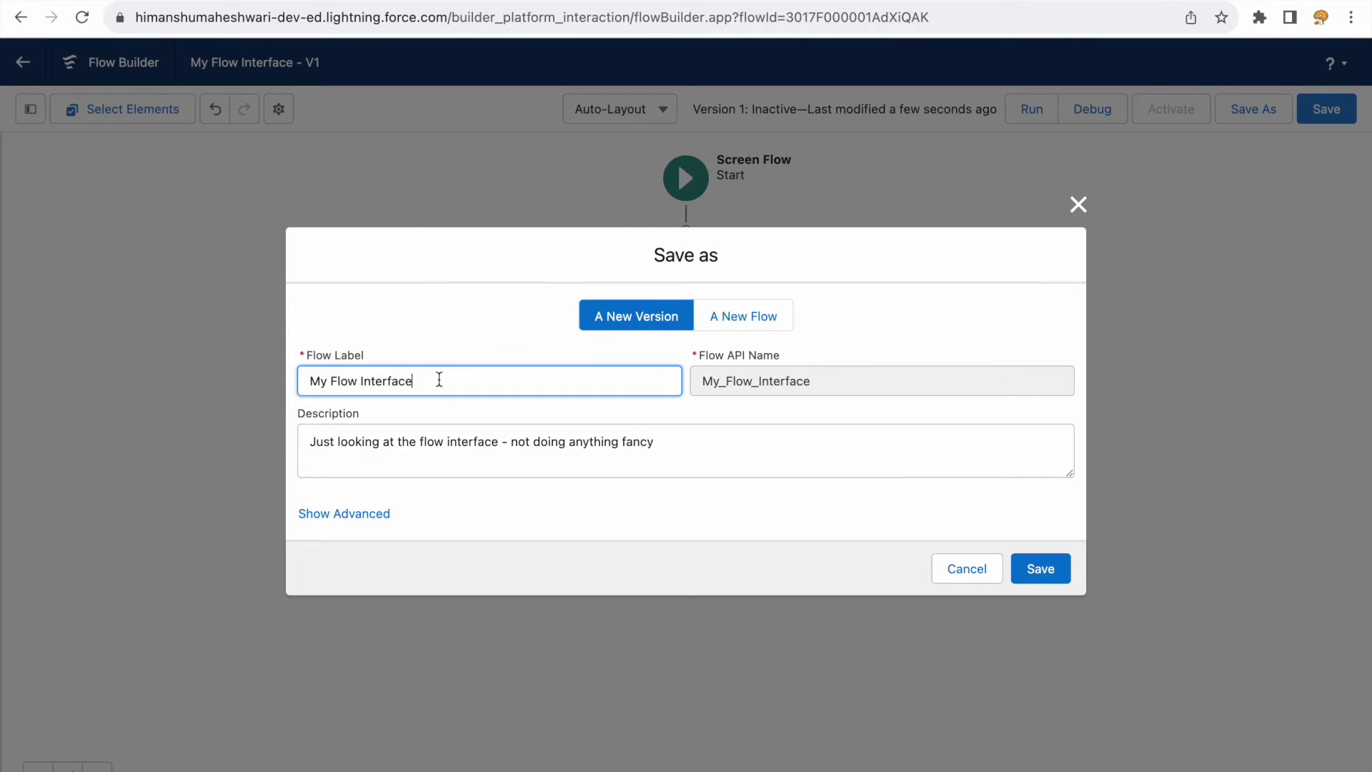
pyautogui.click(1039, 571)
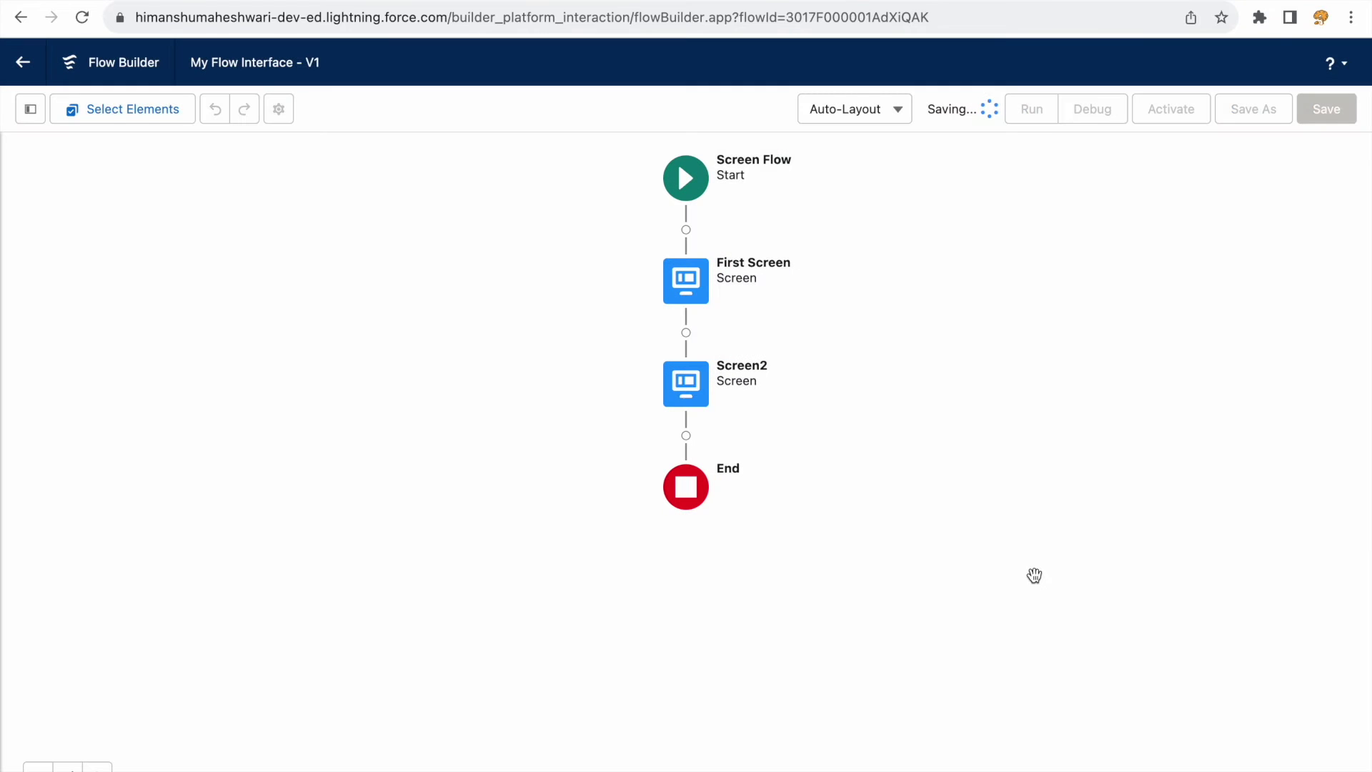
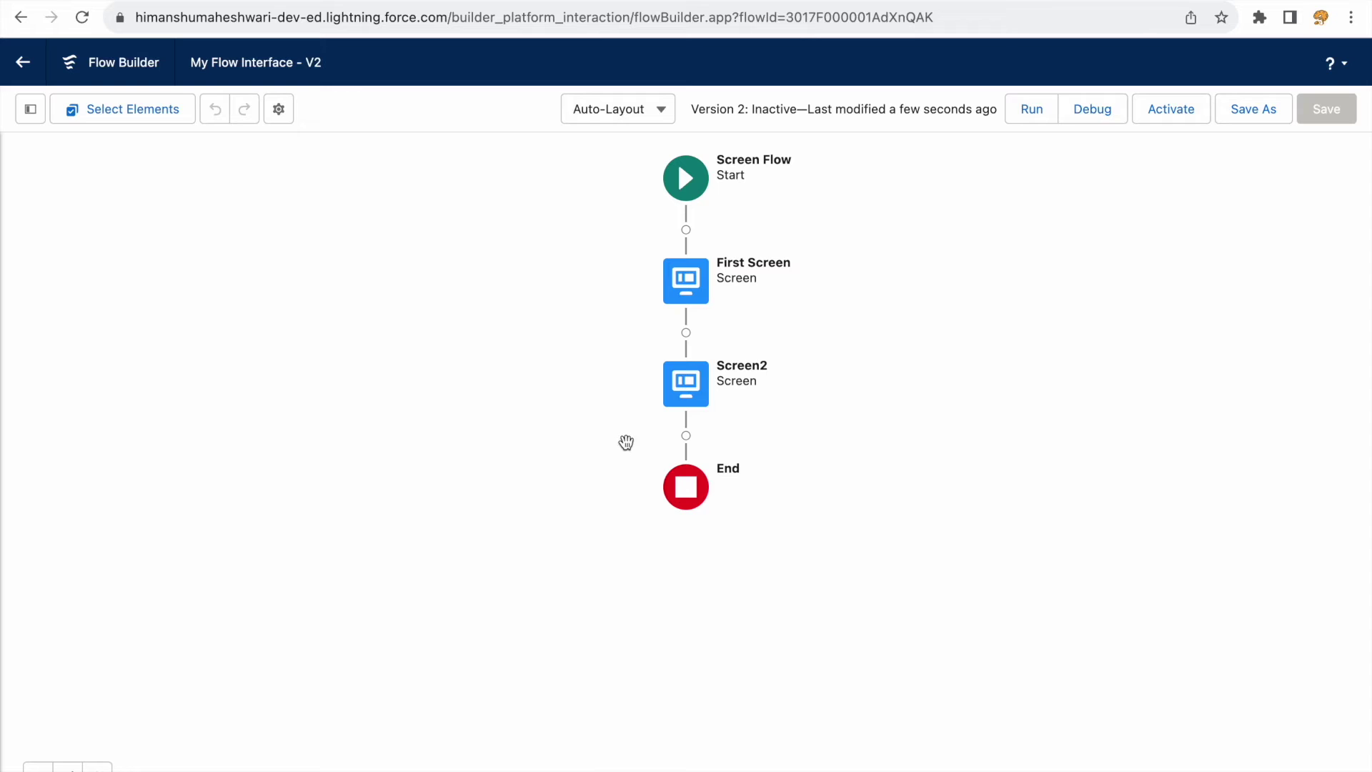
# Step: Open the debug page for the new version and close it without running the flow
pyautogui.click(1095, 108)
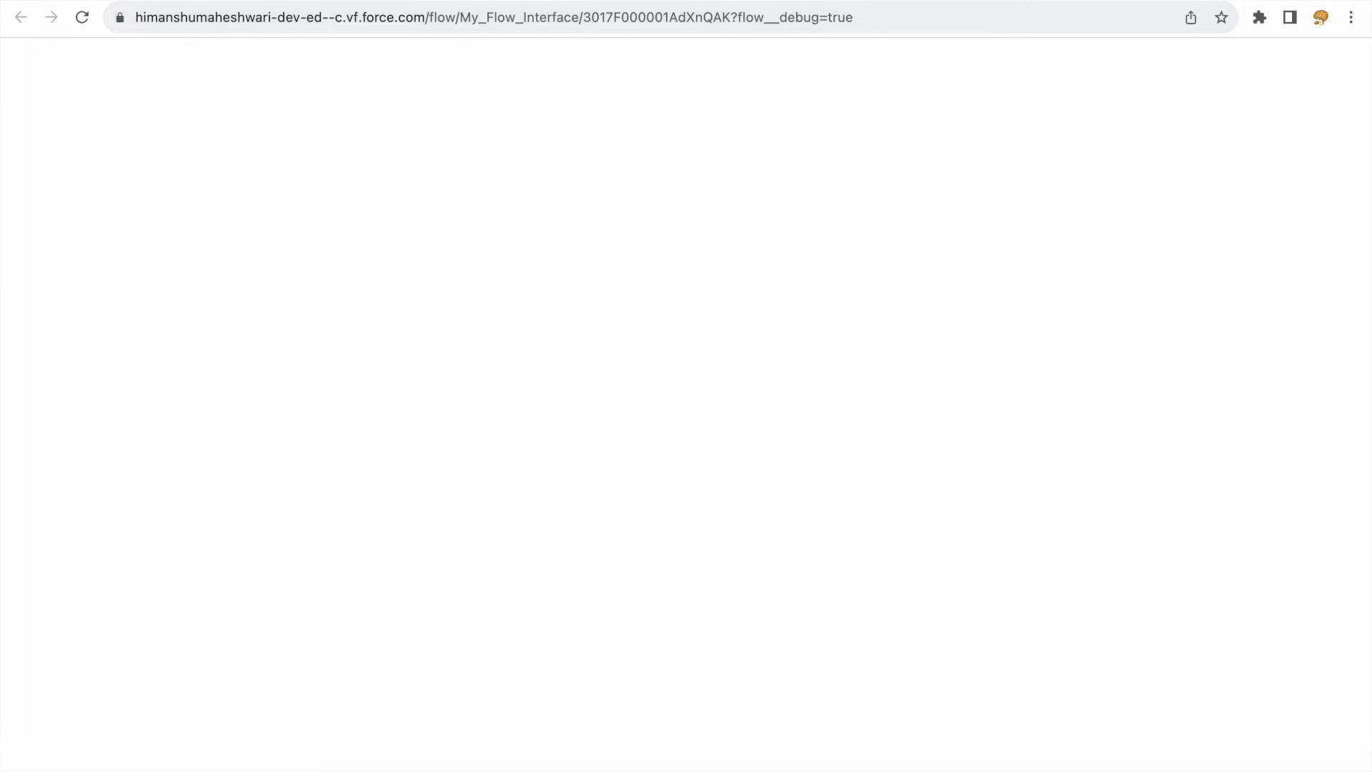
pyautogui.press('super+w')
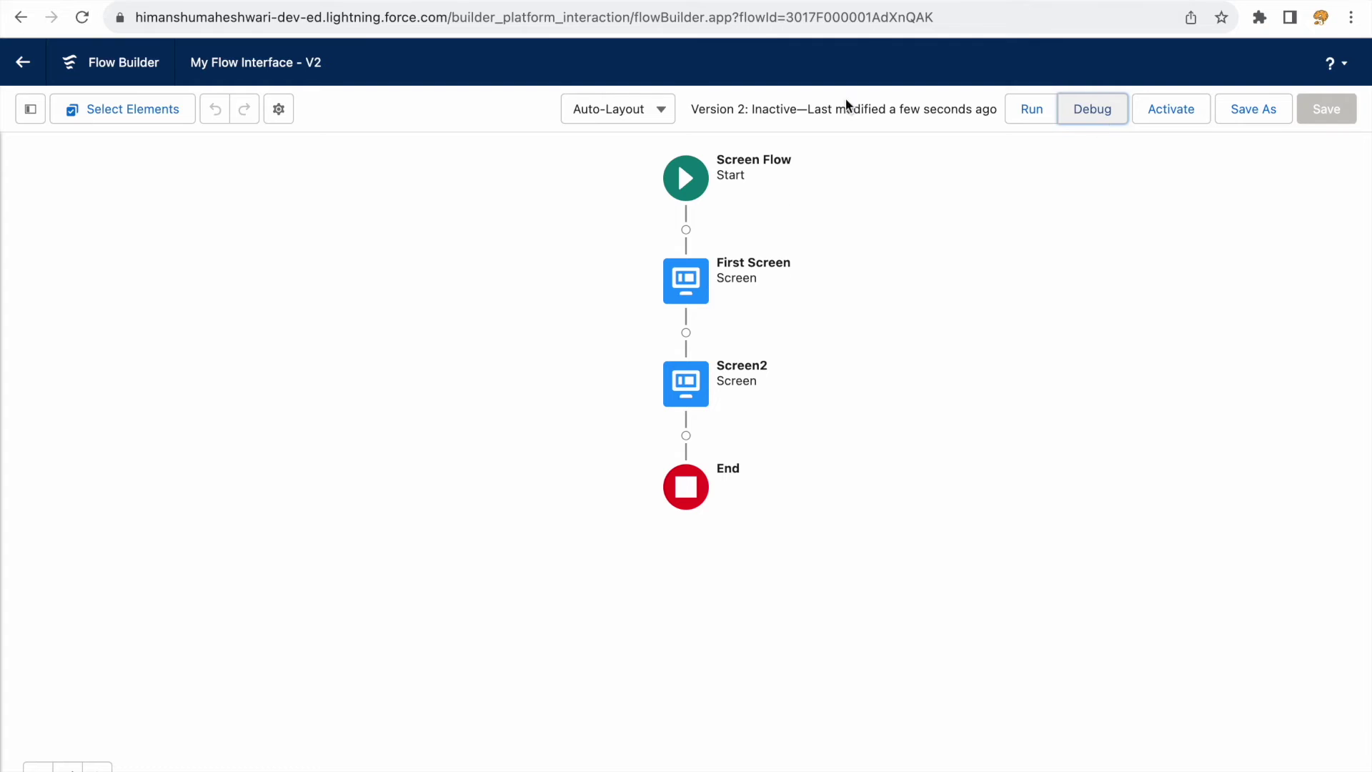
# Step: Open First Screen for editing and add a Display Text component to it
pyautogui.click(685, 289)
pyautogui.click(685, 469)
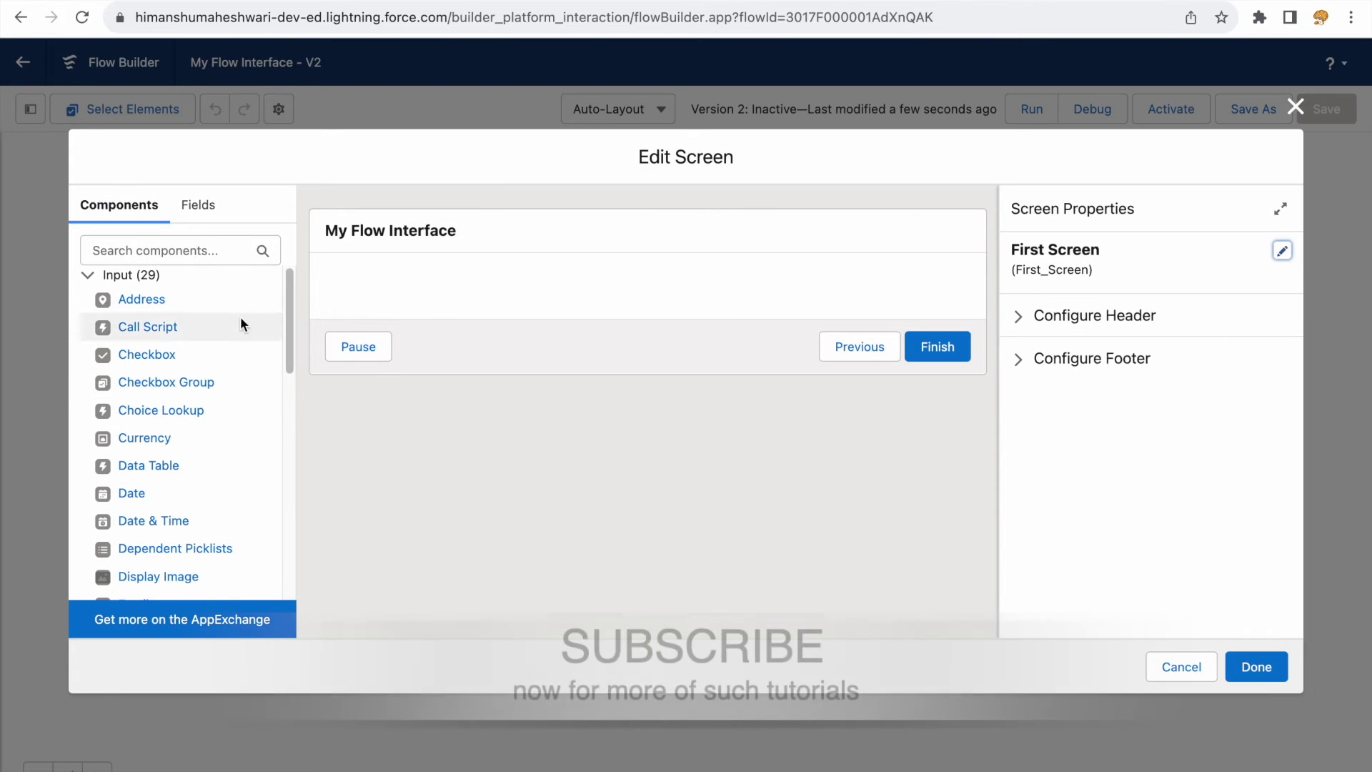
pyautogui.click(190, 243)
pyautogui.write('Displa')
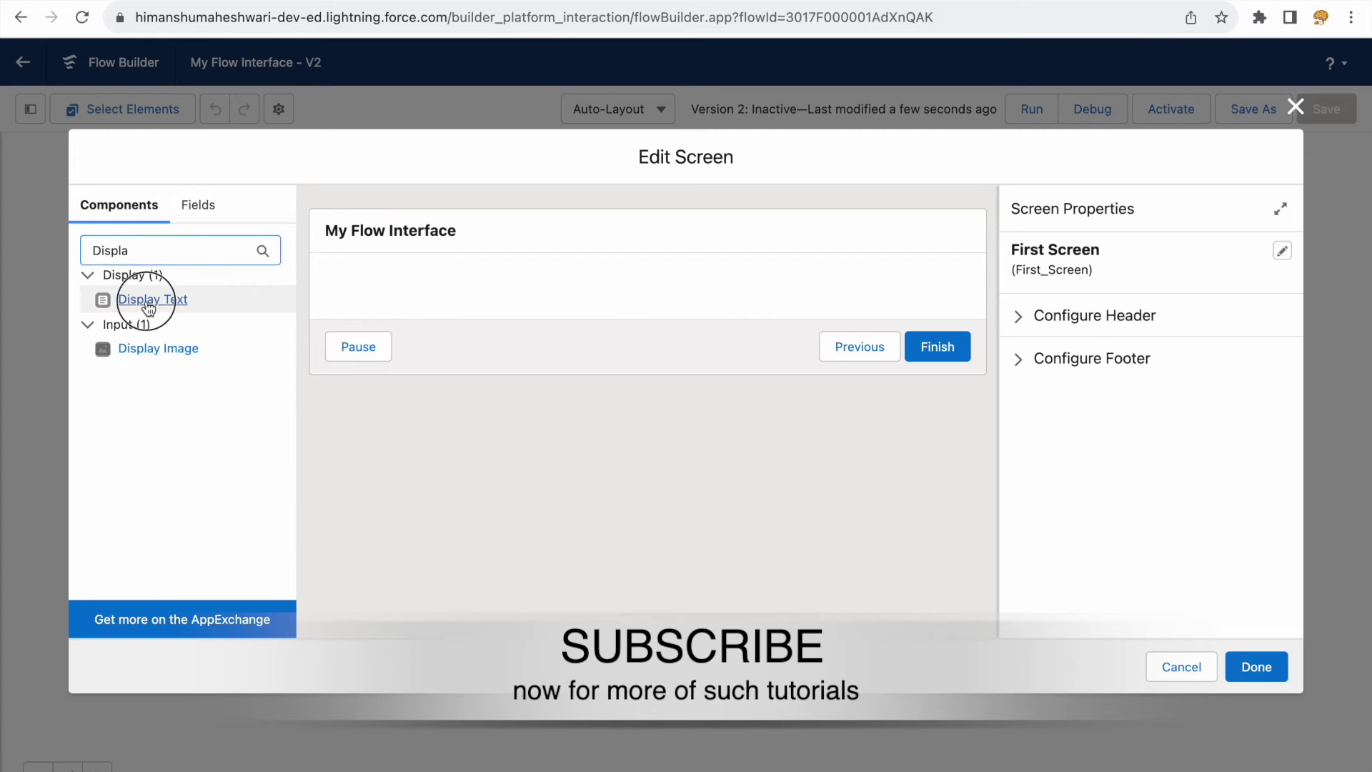
pyautogui.moveTo(169, 299); pyautogui.dragTo(421, 294)
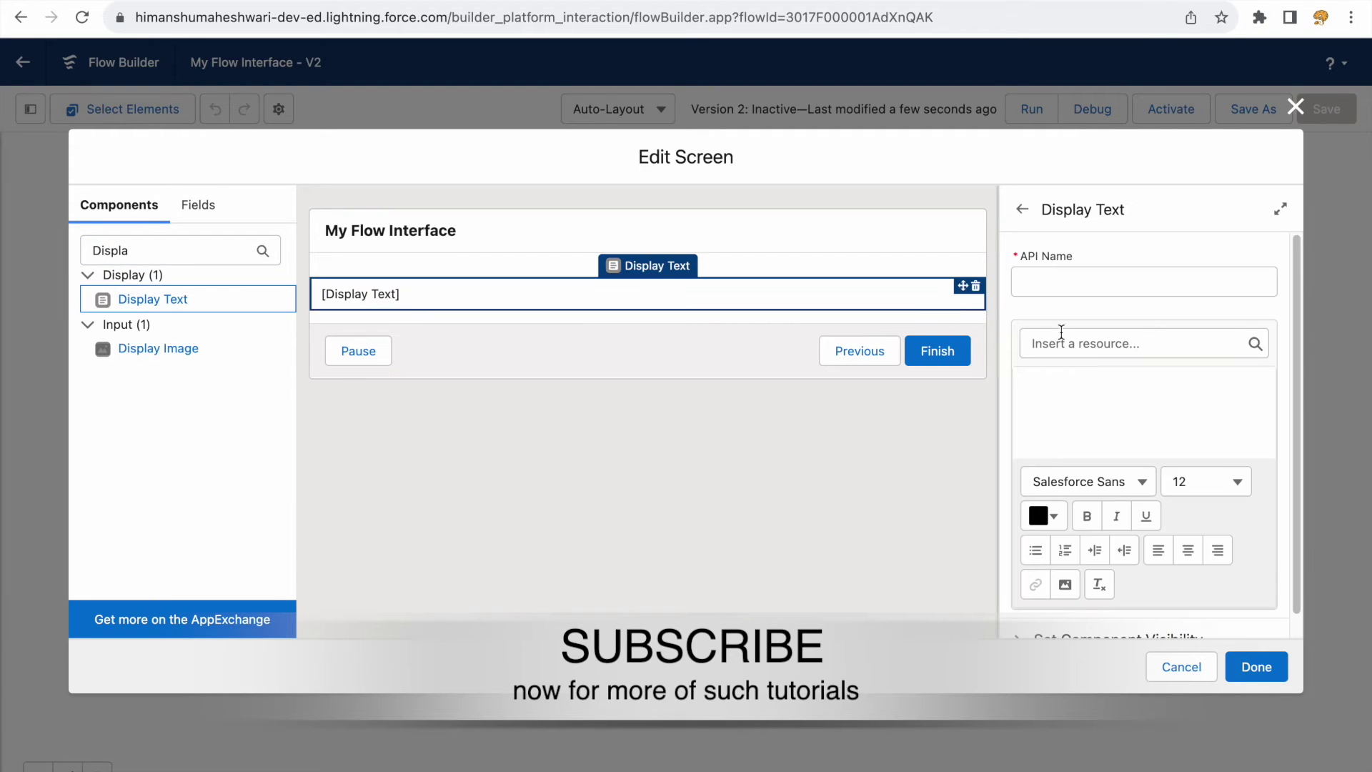
# Step: Set the Display Text's API name to HelloMessage and its content to "We are going to rock Flows"
pyautogui.click(1074, 282)
pyautogui.write('Hello')
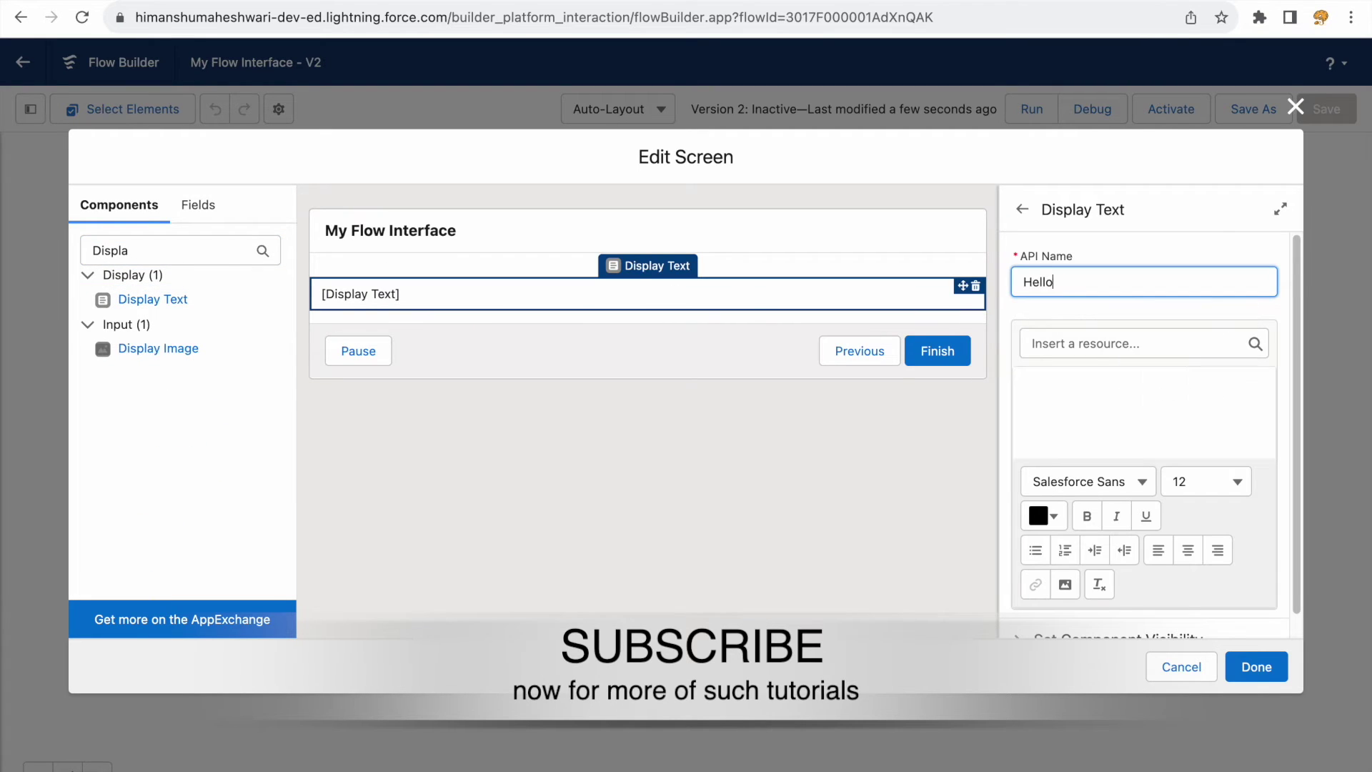
pyautogui.write('Message')
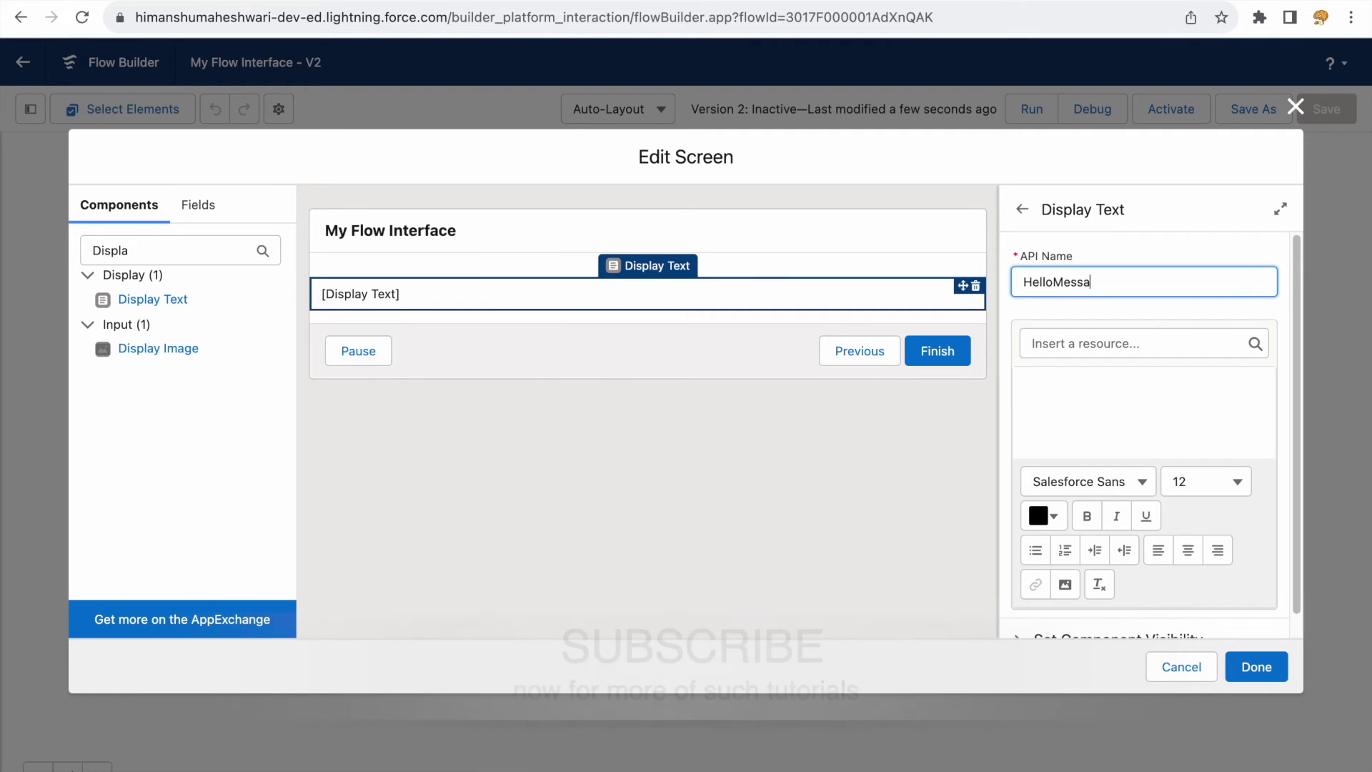
pyautogui.click(1075, 383)
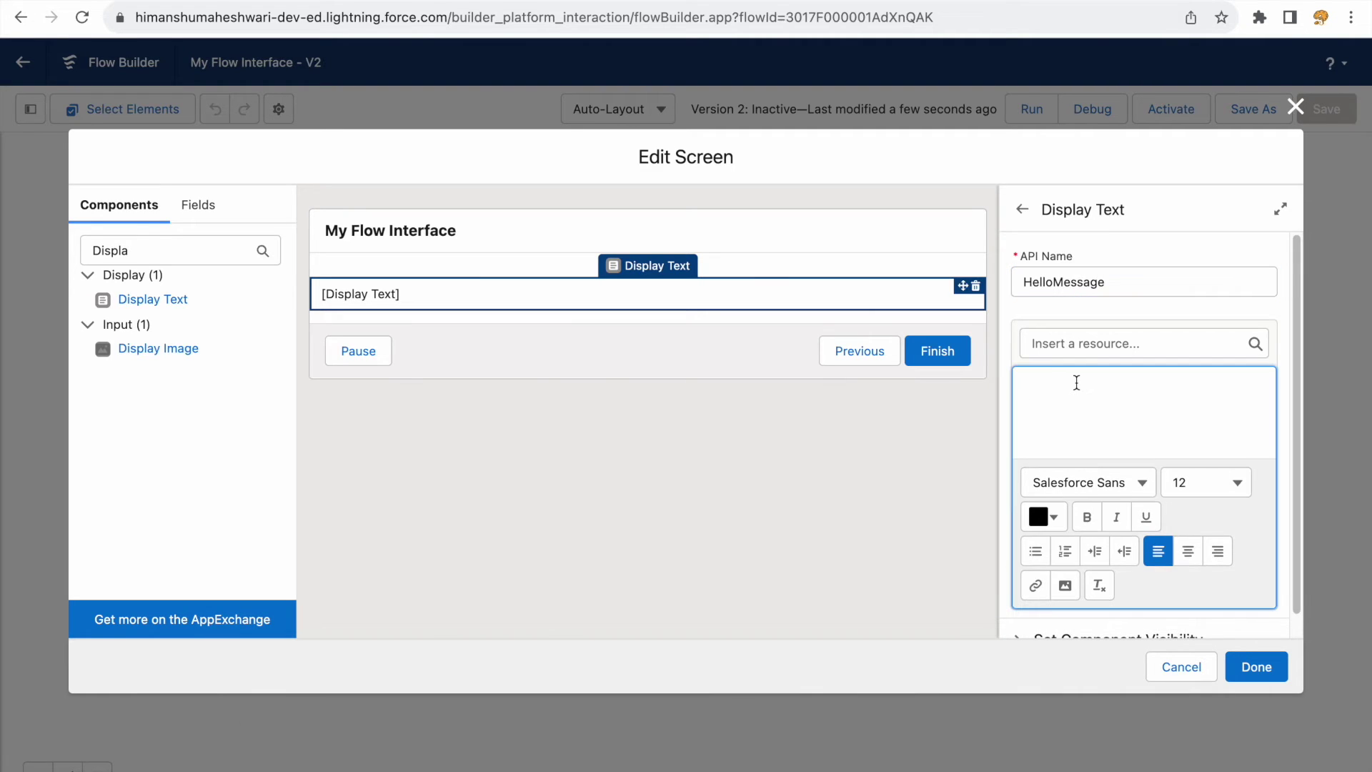
pyautogui.write('We are goi')
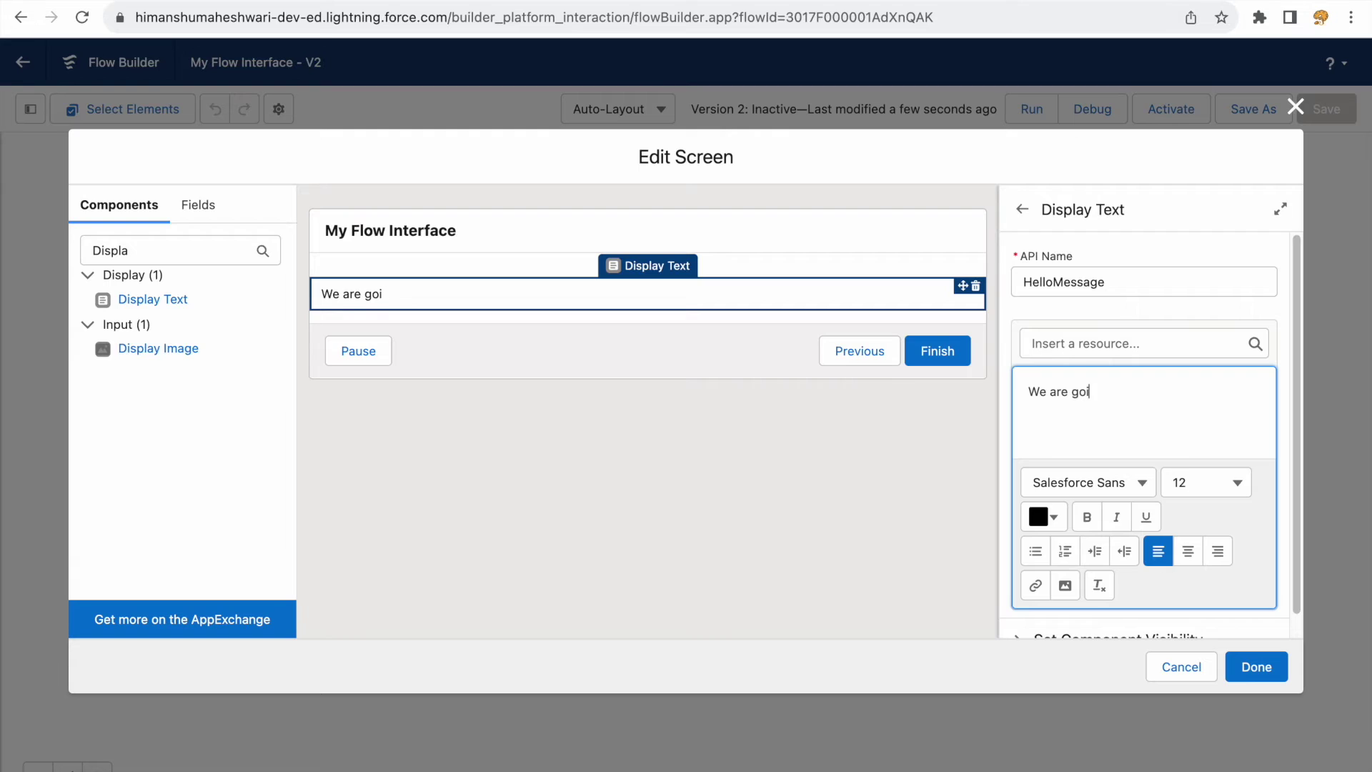
pyautogui.write('ng to rock Flows in')
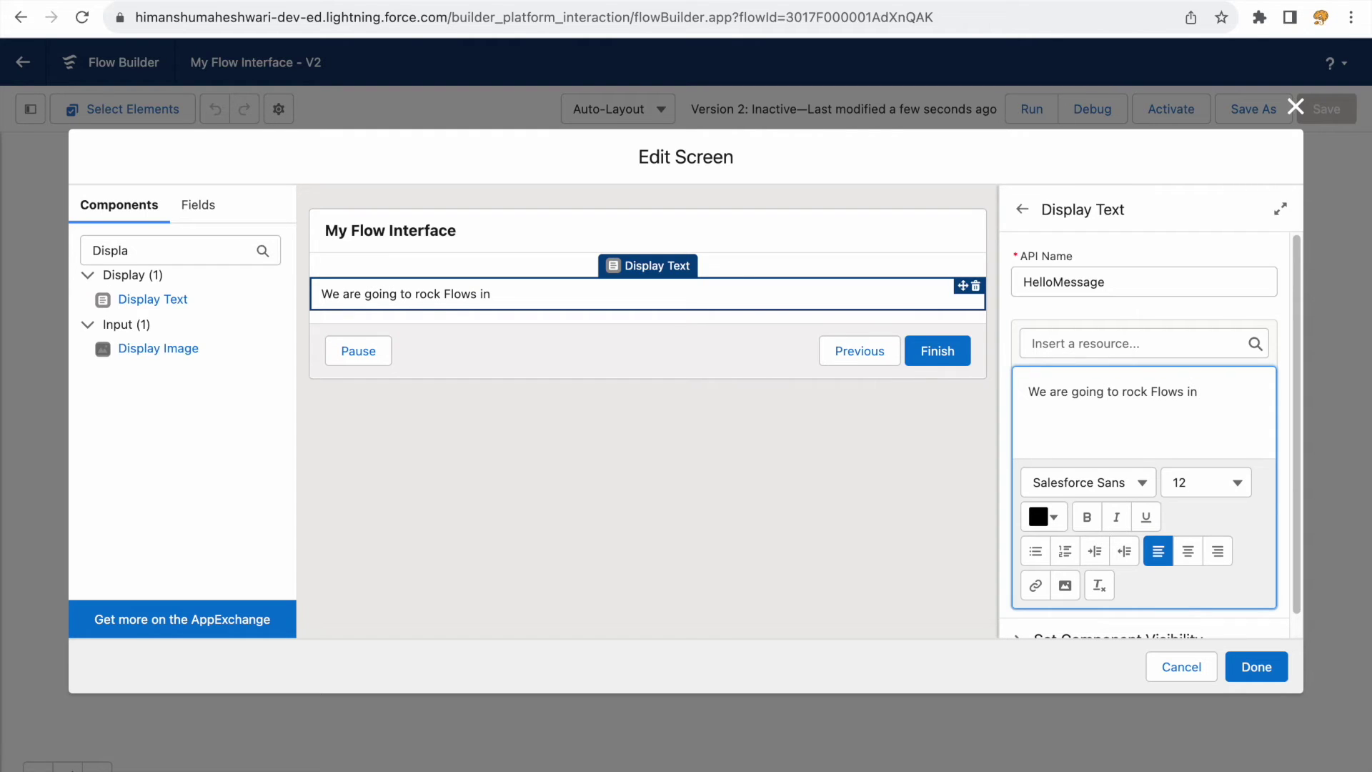
# Step: Make the whole HelloMessage text bold and colour it bright green
pyautogui.hotkey('ctrl', 'a')
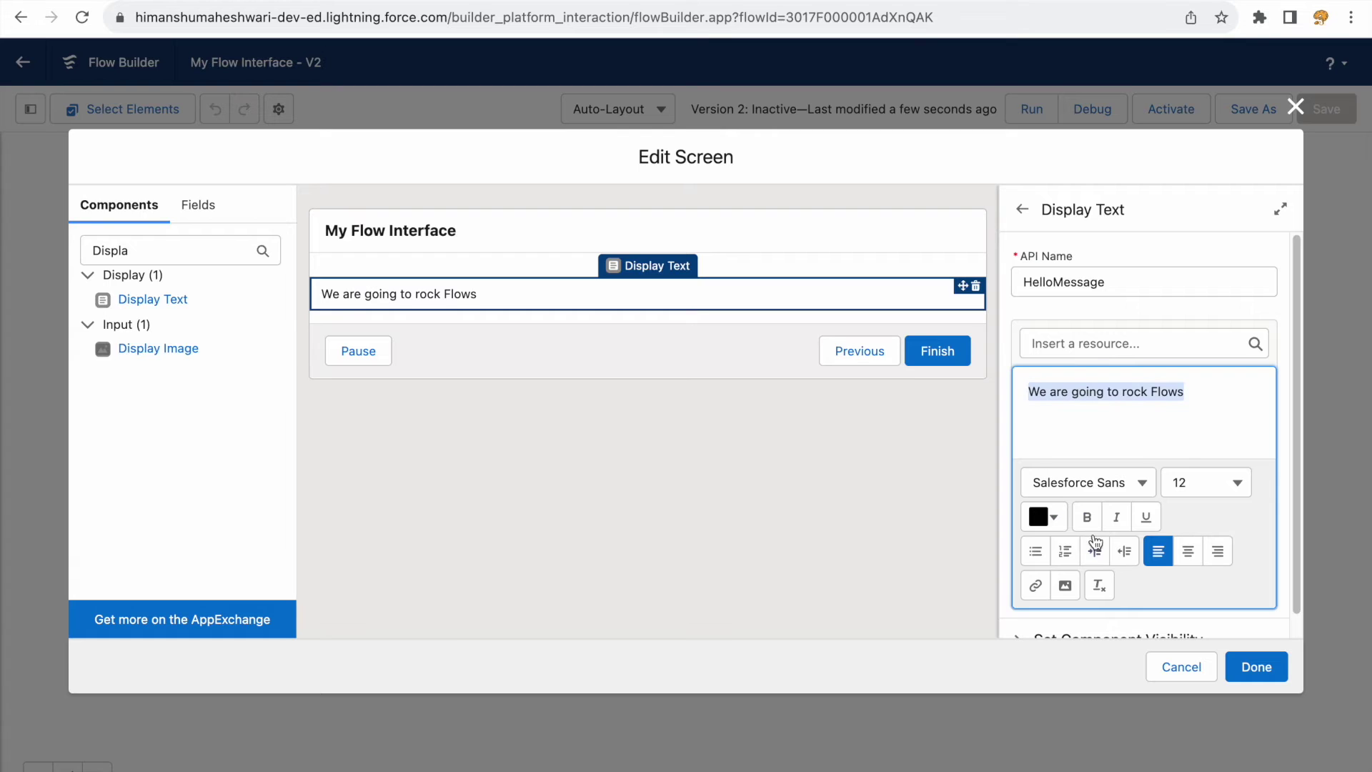
pyautogui.click(1087, 517)
pyautogui.click(1056, 519)
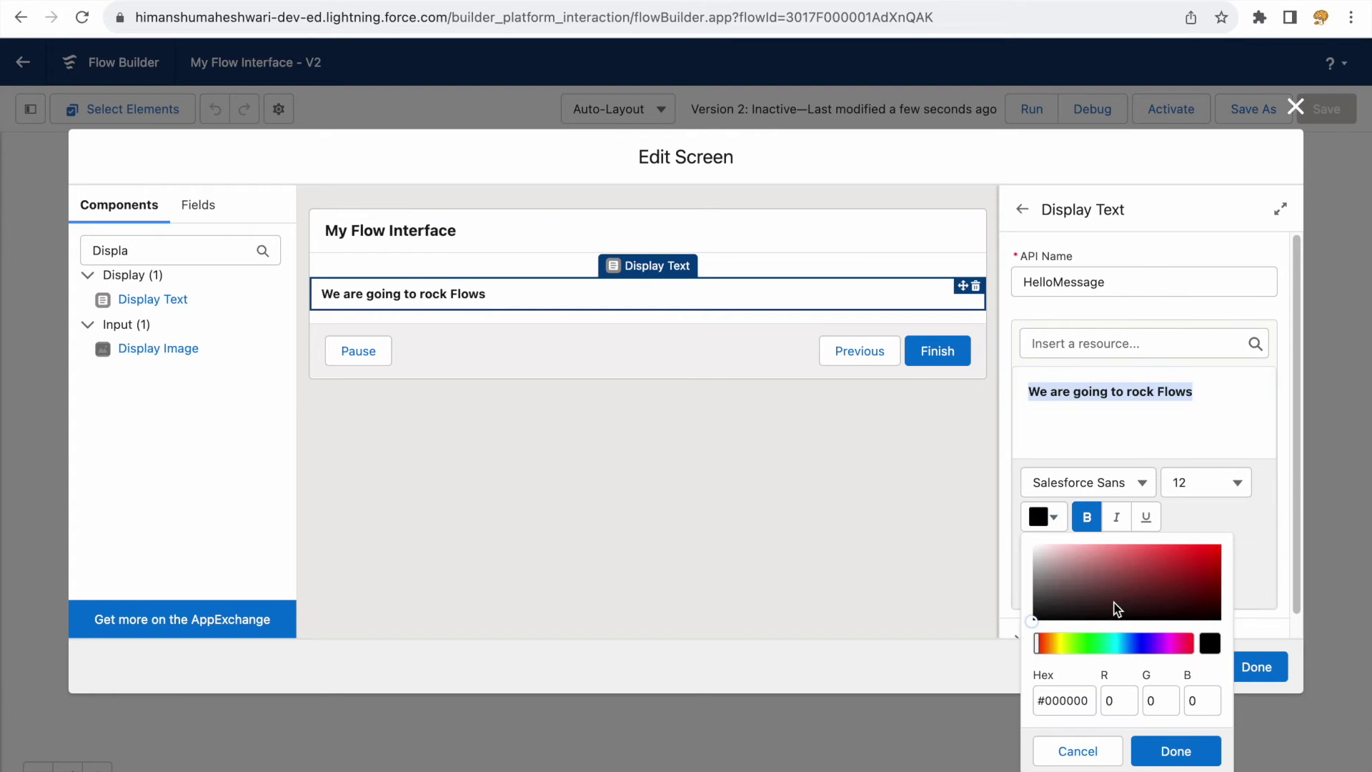
pyautogui.click(1085, 643)
pyautogui.moveTo(1114, 600); pyautogui.dragTo(1240, 558)
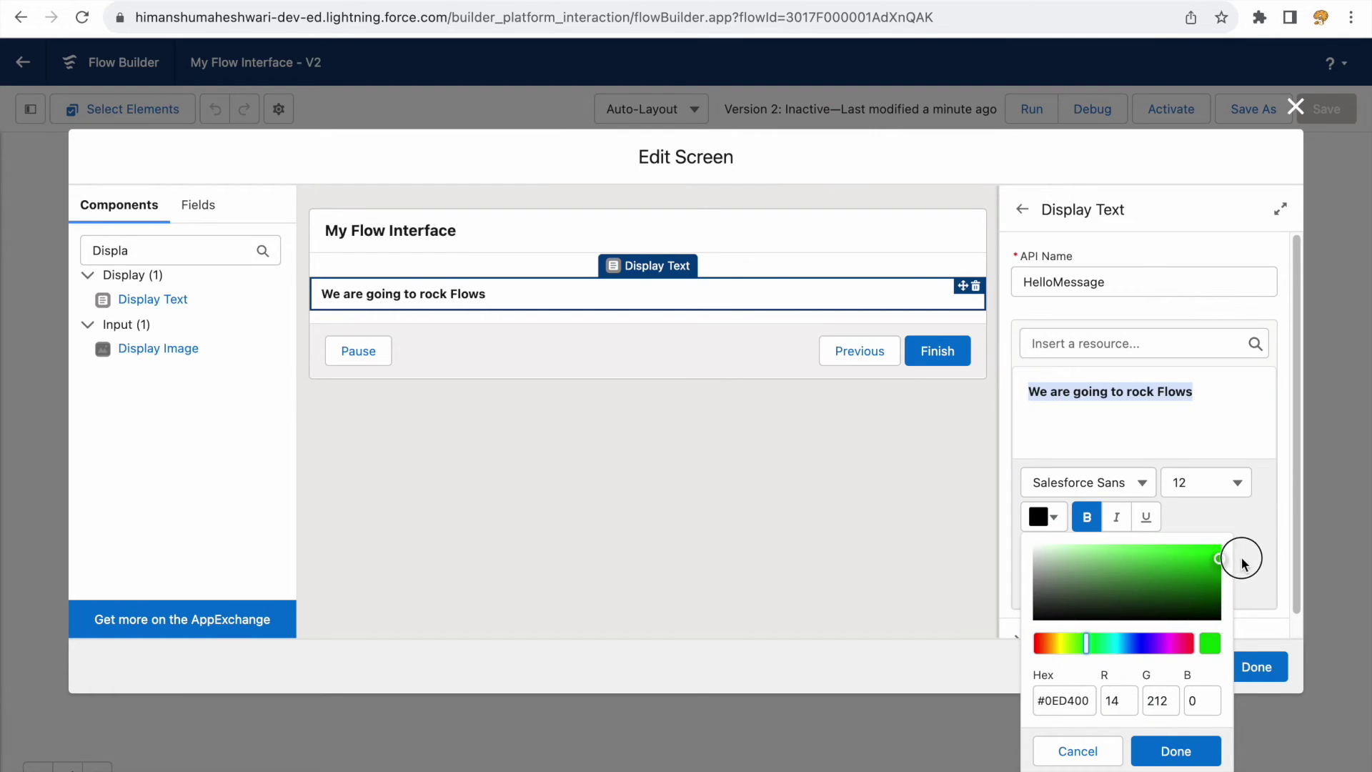
pyautogui.click(1204, 746)
pyautogui.click(1212, 394)
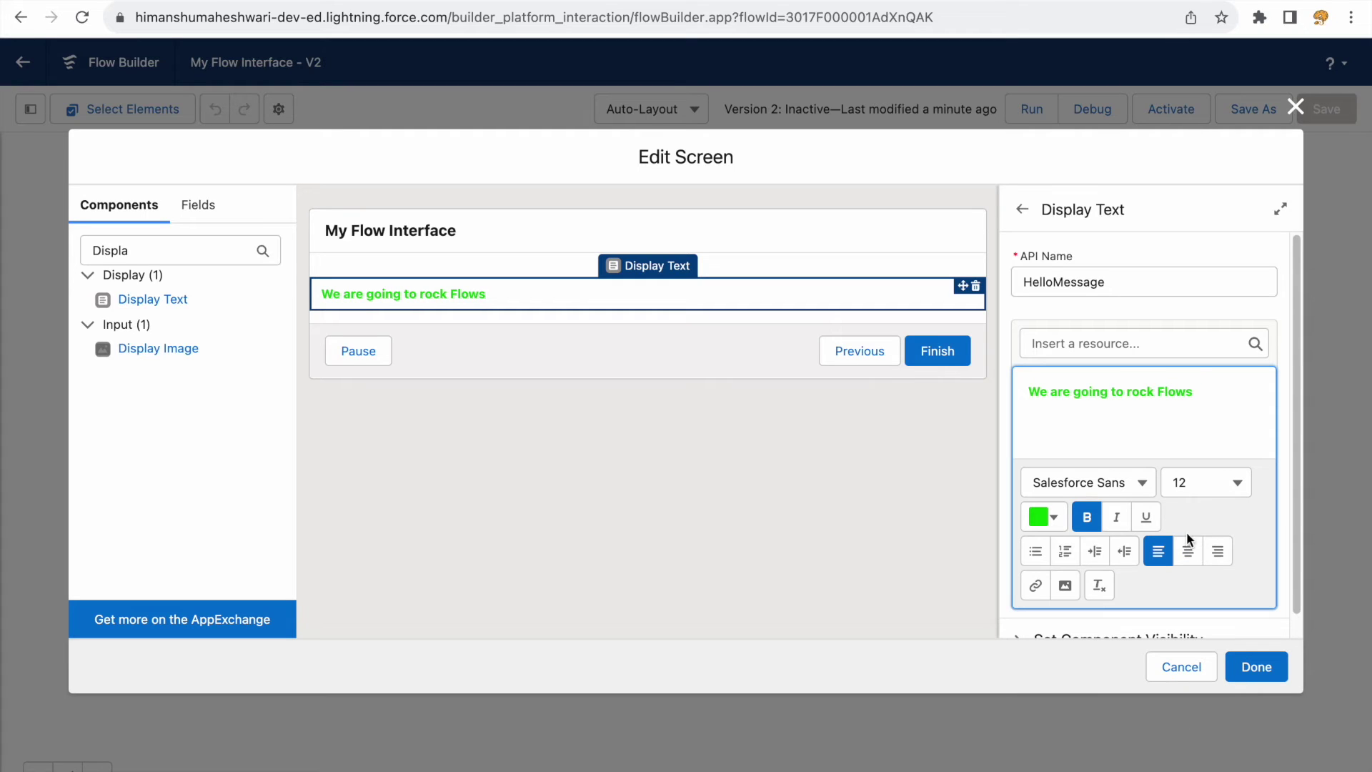
# Step: Set the HelloMessage text's font size to 18 and its font to Verdana
pyautogui.click(1128, 490)
pyautogui.click(1130, 491)
pyautogui.moveTo(1236, 390); pyautogui.dragTo(998, 389)
pyautogui.click(1206, 486)
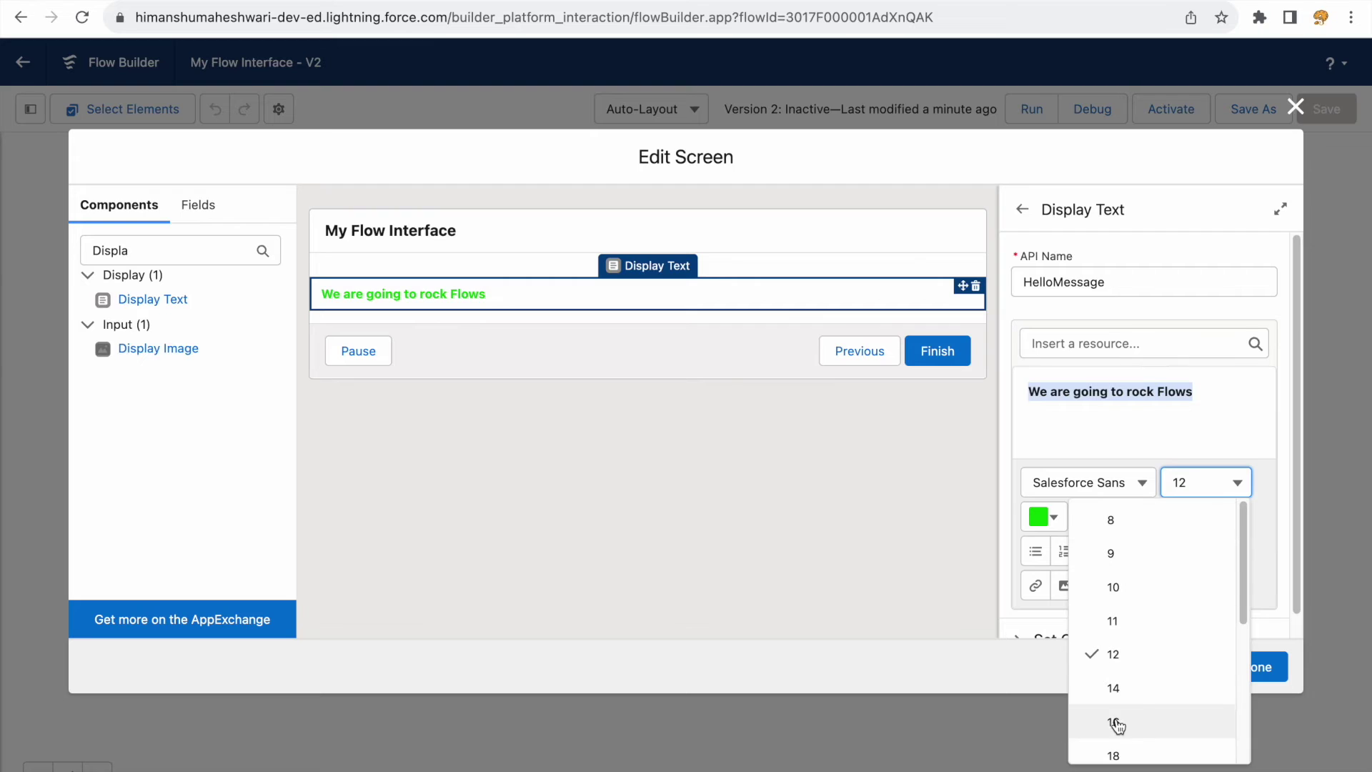
pyautogui.click(1118, 752)
pyautogui.click(1027, 484)
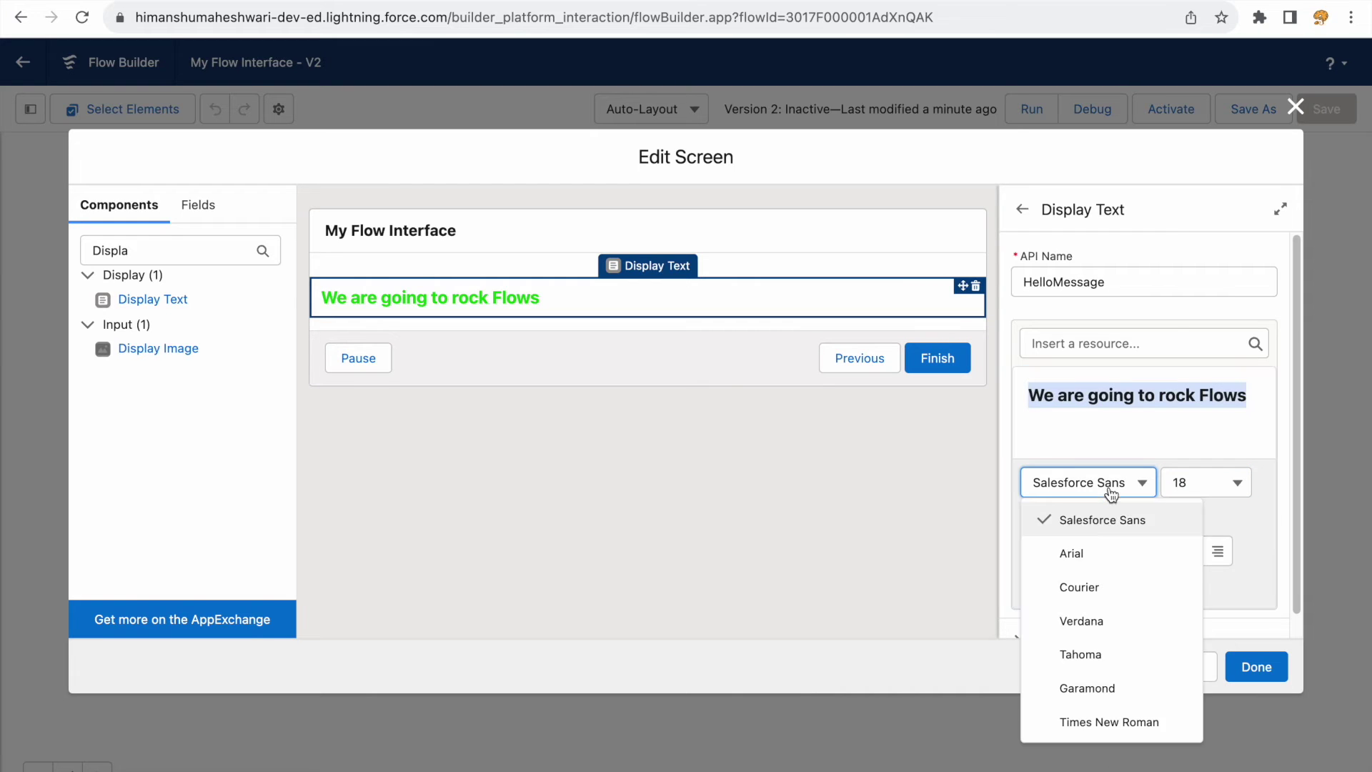
pyautogui.click(1102, 615)
pyautogui.click(1138, 435)
# Step: Accept the edits to First Screen and save the flow
pyautogui.click(1257, 659)
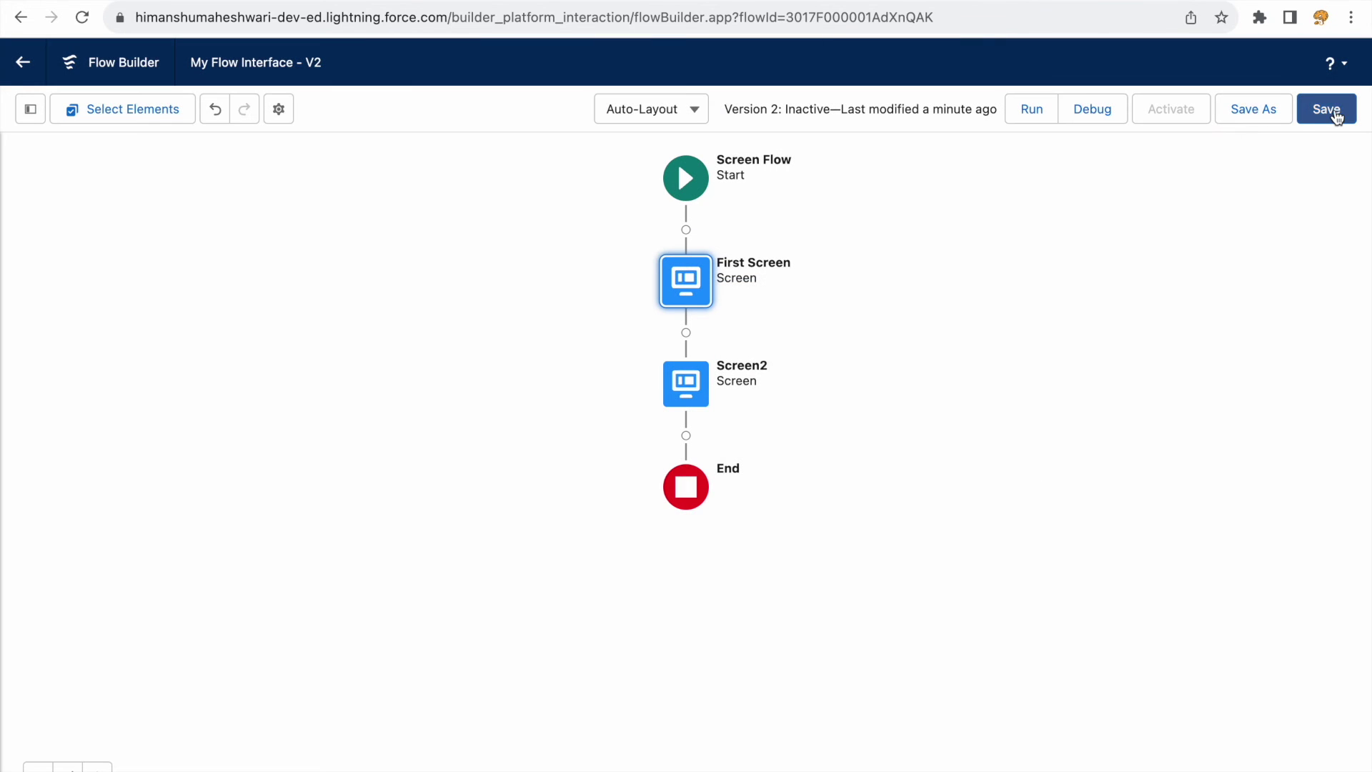
pyautogui.click(1333, 110)
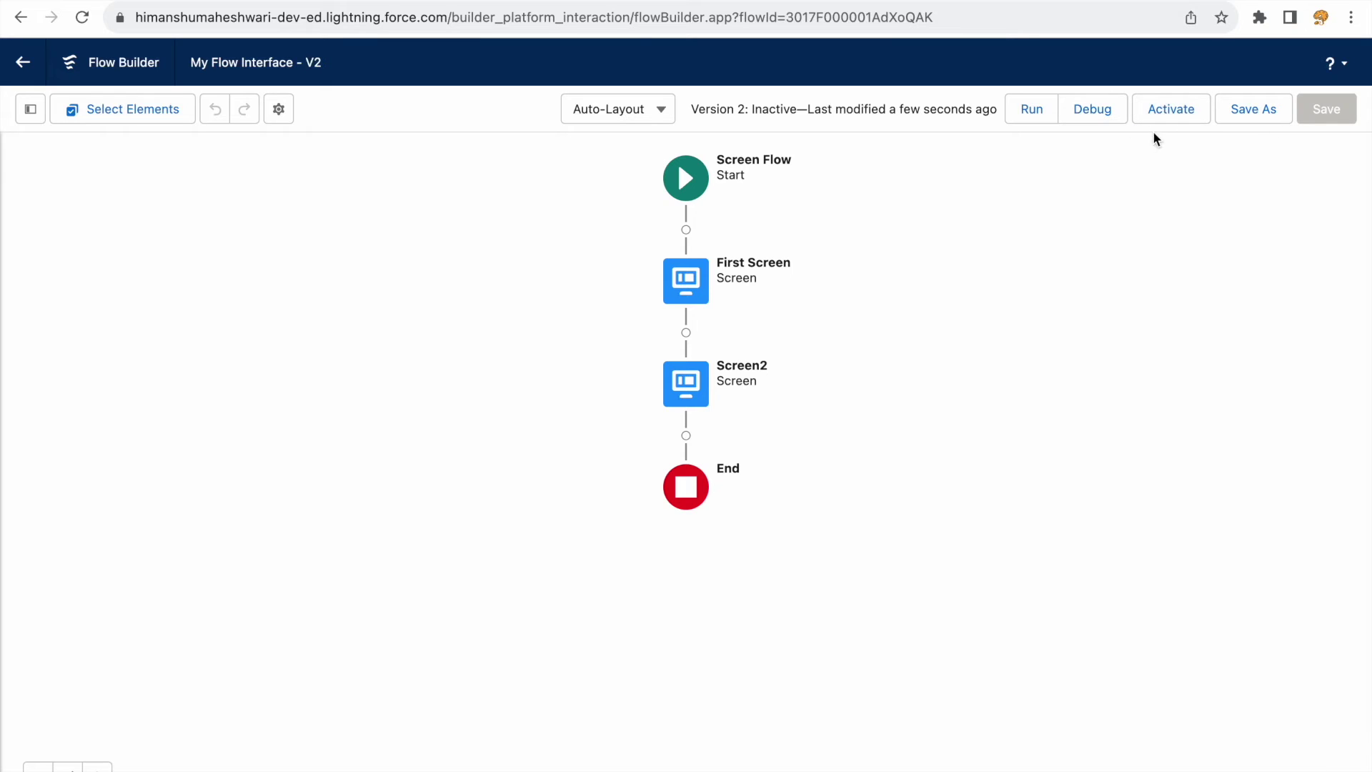
# Step: Debug the flow with the default options, go through First Screen and Screen2 to the finish, and close the debug page
pyautogui.click(1091, 120)
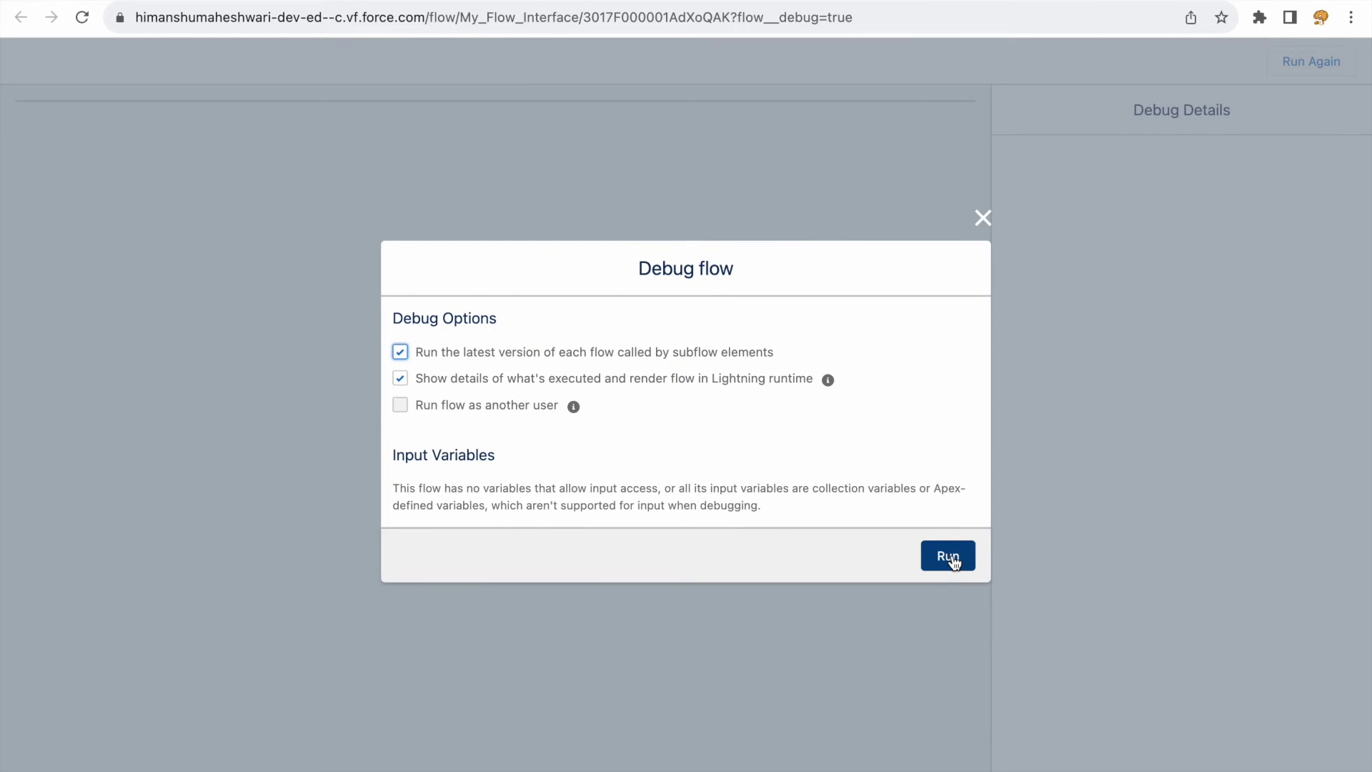
pyautogui.click(950, 556)
pyautogui.moveTo(40, 160); pyautogui.dragTo(353, 169)
pyautogui.click(308, 192)
pyautogui.click(919, 224)
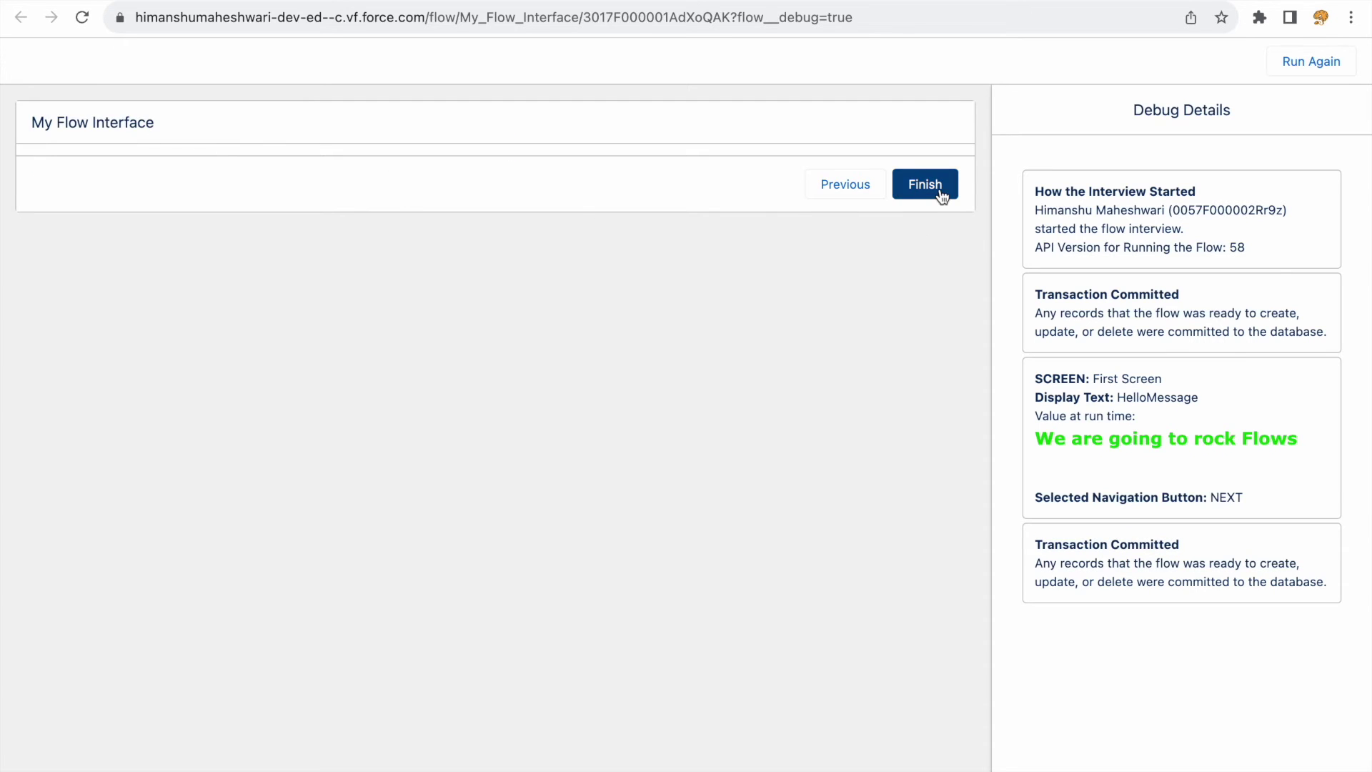
pyautogui.click(933, 192)
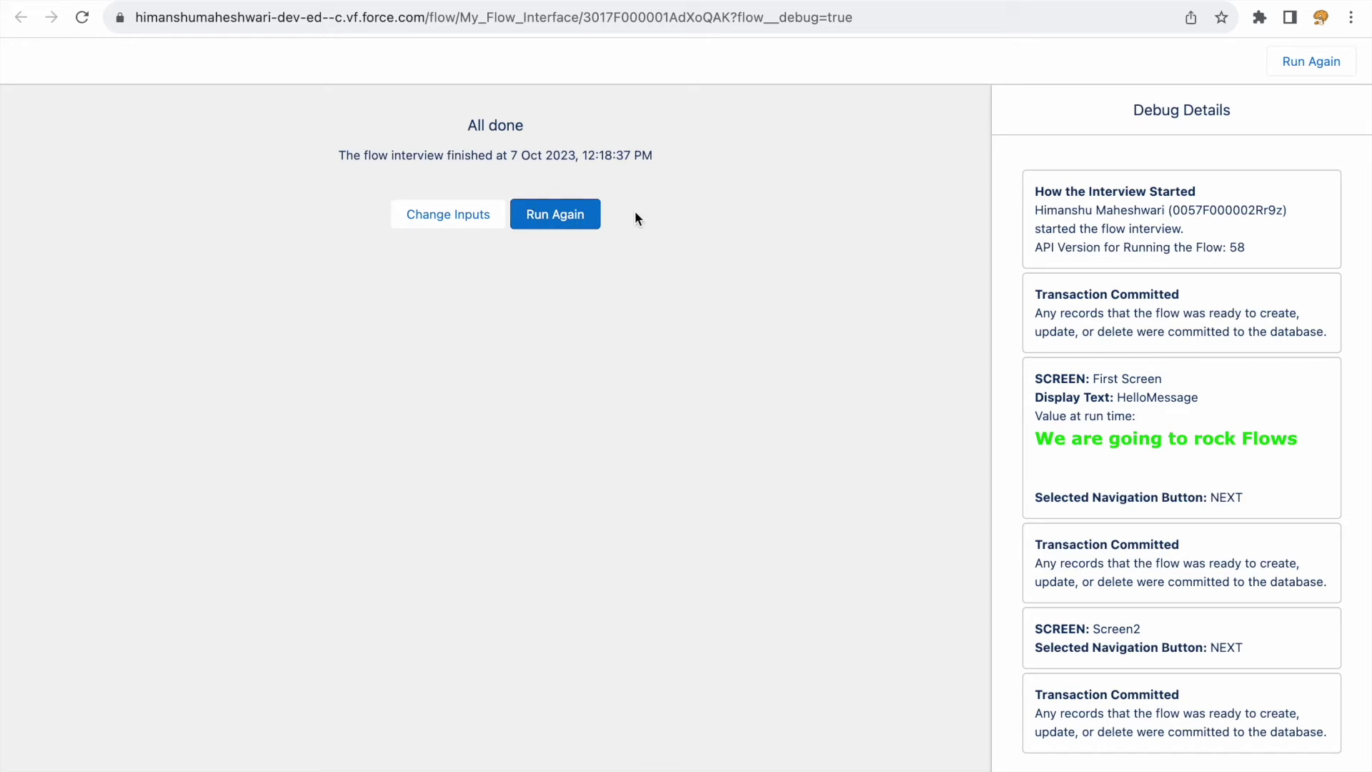
pyautogui.press('super+w')
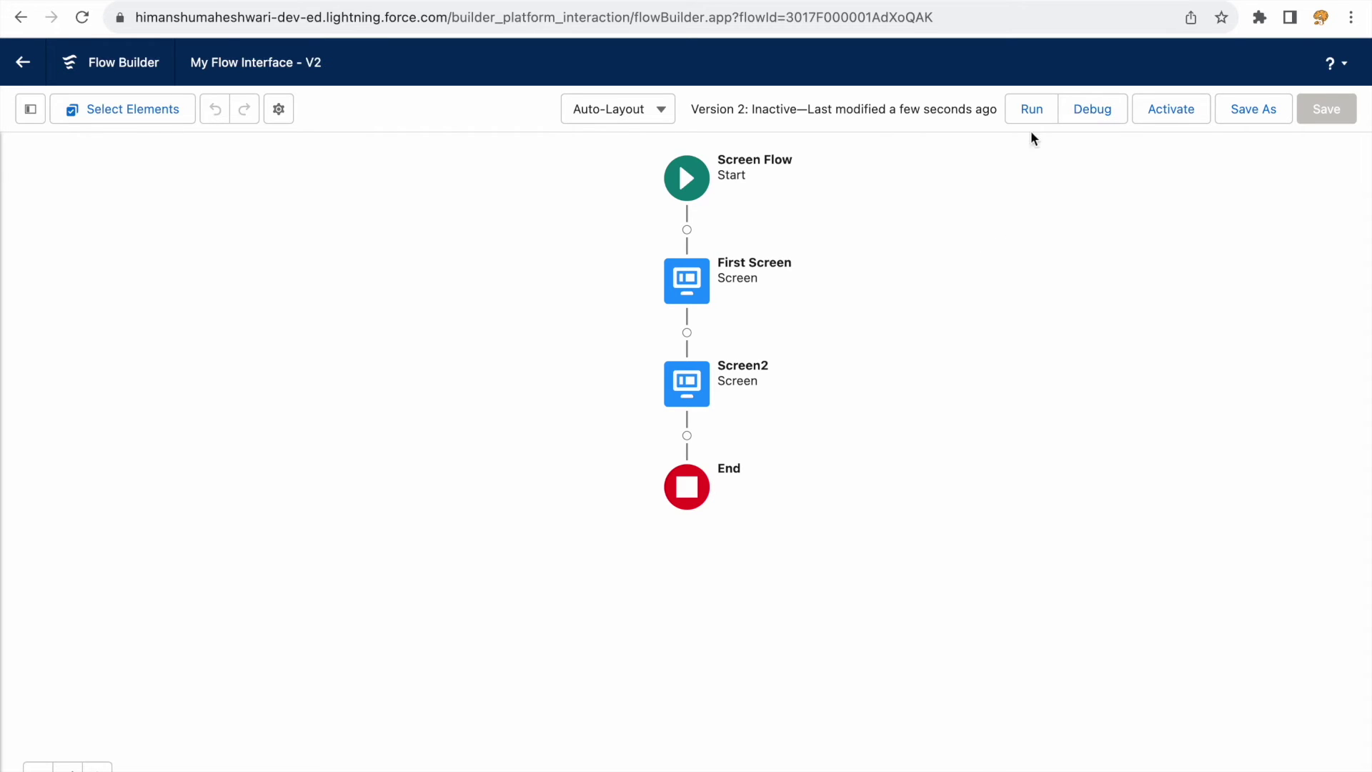
# Step: Select First Screen and Screen2 in element selection mode, deselect both and leave the mode
pyautogui.click(109, 112)
pyautogui.click(687, 308)
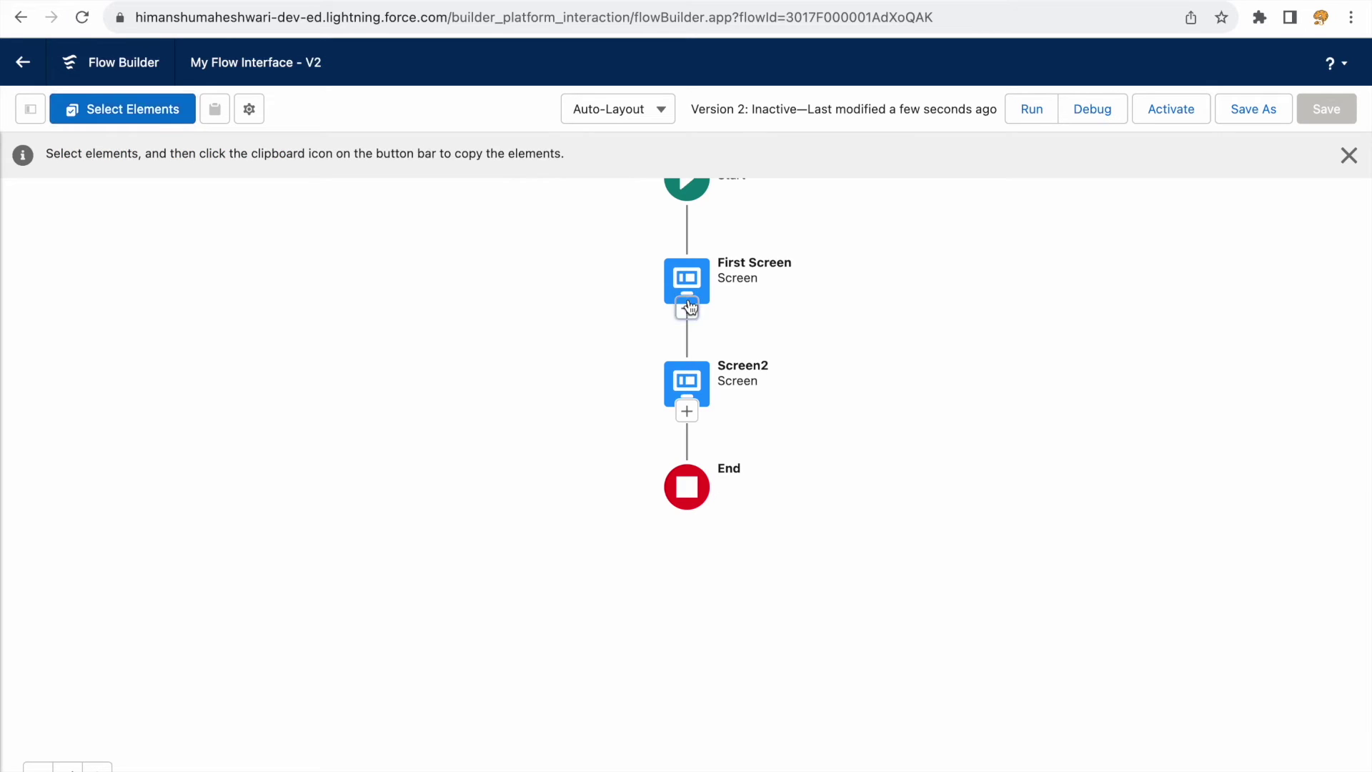
pyautogui.click(686, 411)
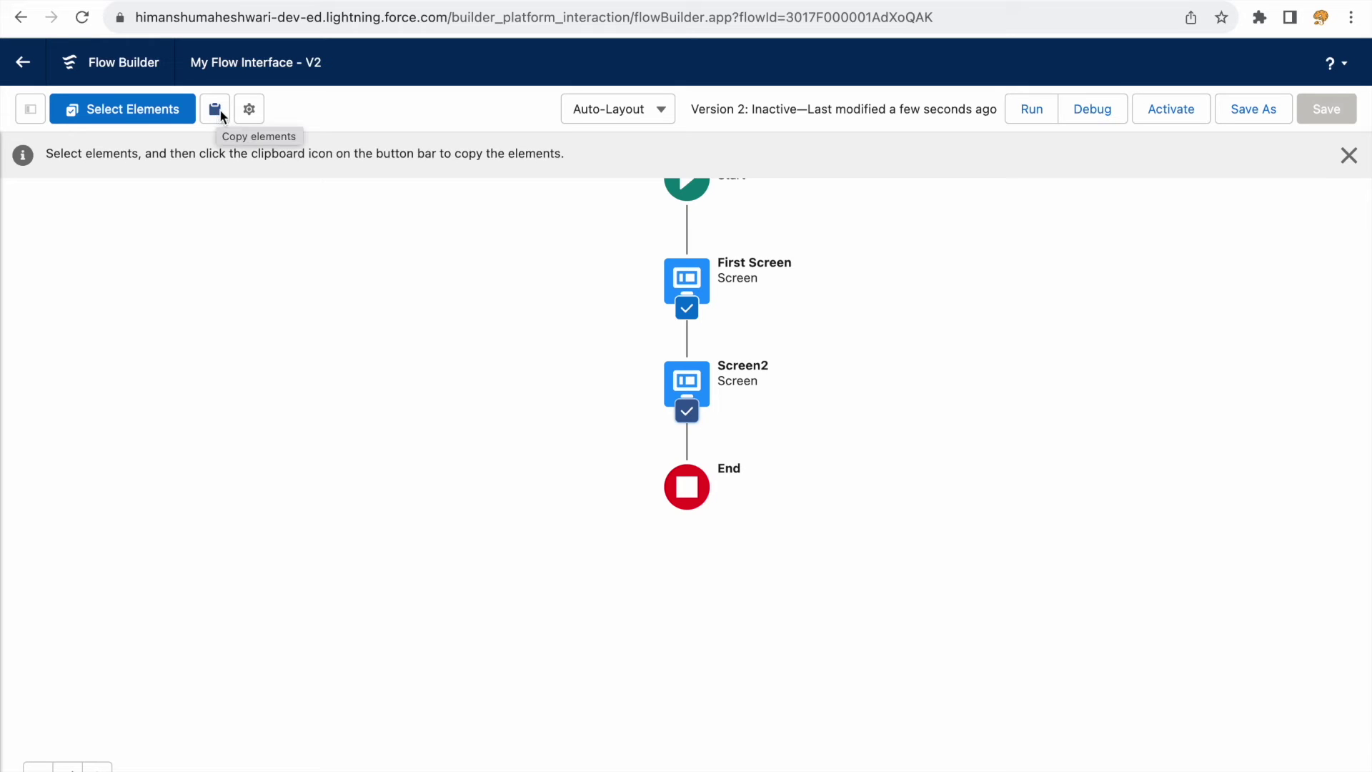
pyautogui.click(687, 308)
pyautogui.click(688, 413)
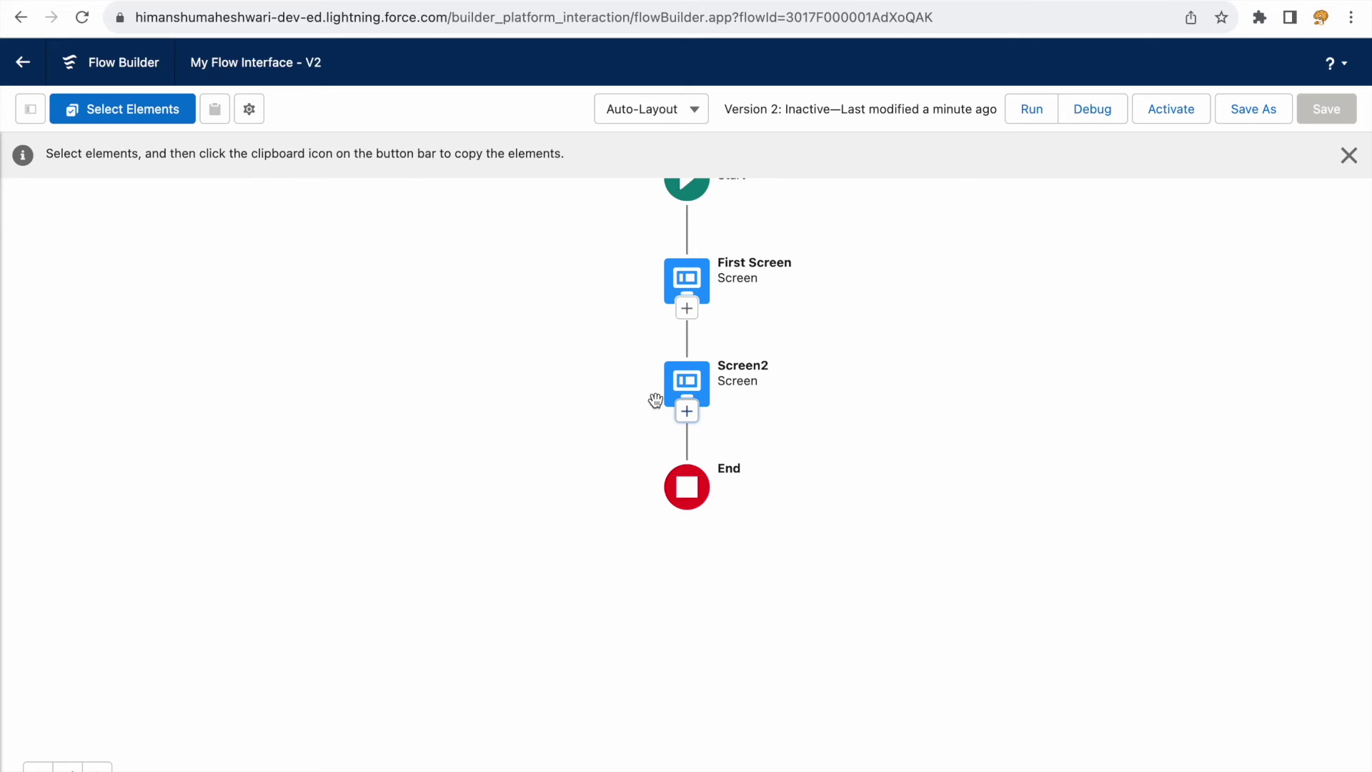
pyautogui.click(1348, 155)
# Step: Examine the actions offered for the First Screen and Screen2 elements and close them
pyautogui.click(687, 280)
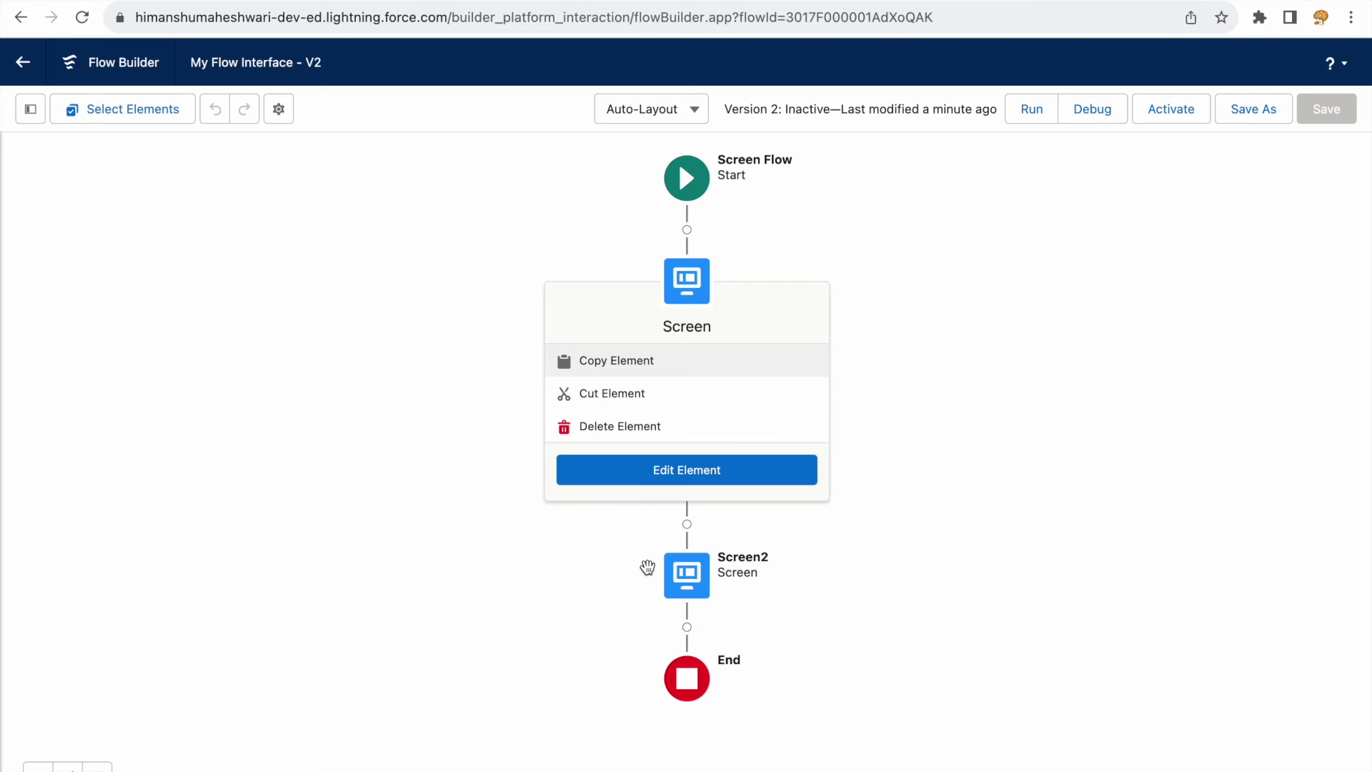
pyautogui.click(684, 571)
pyautogui.click(697, 279)
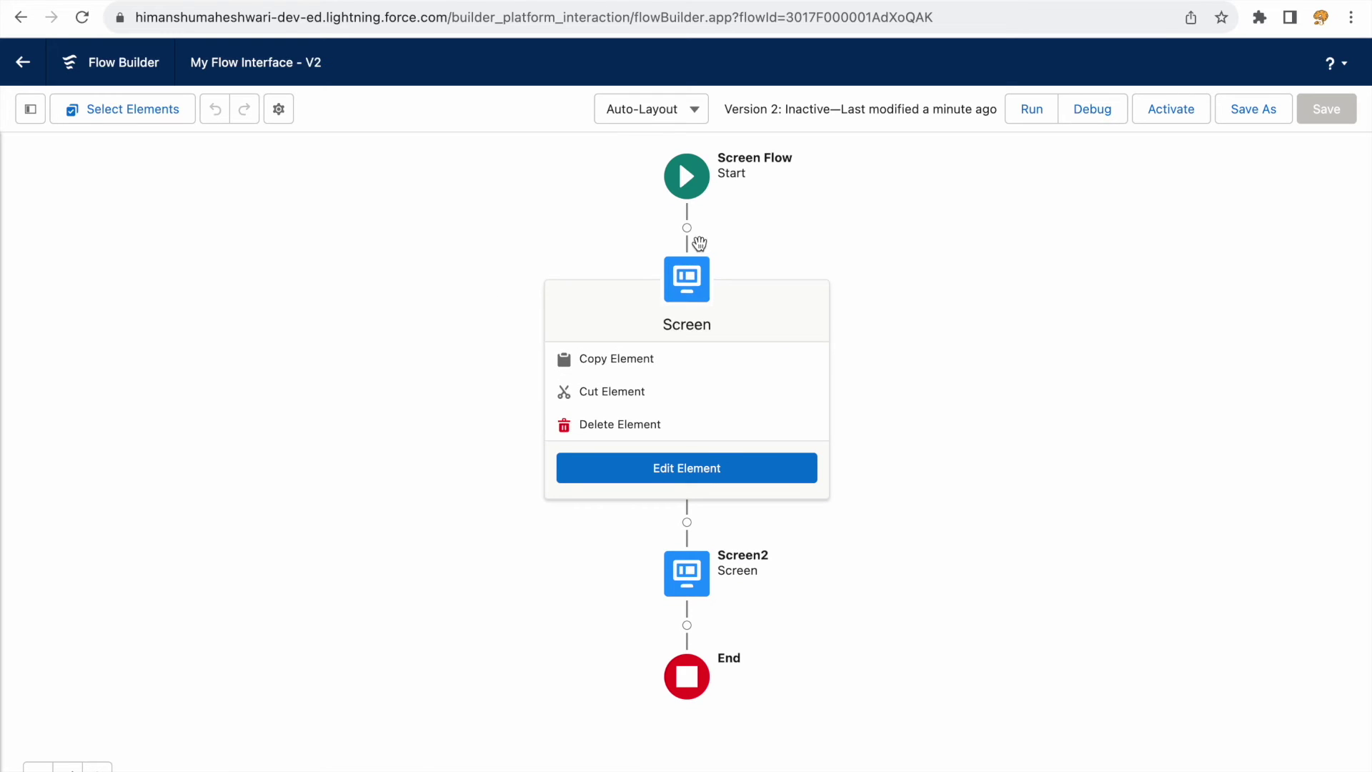
pyautogui.click(692, 288)
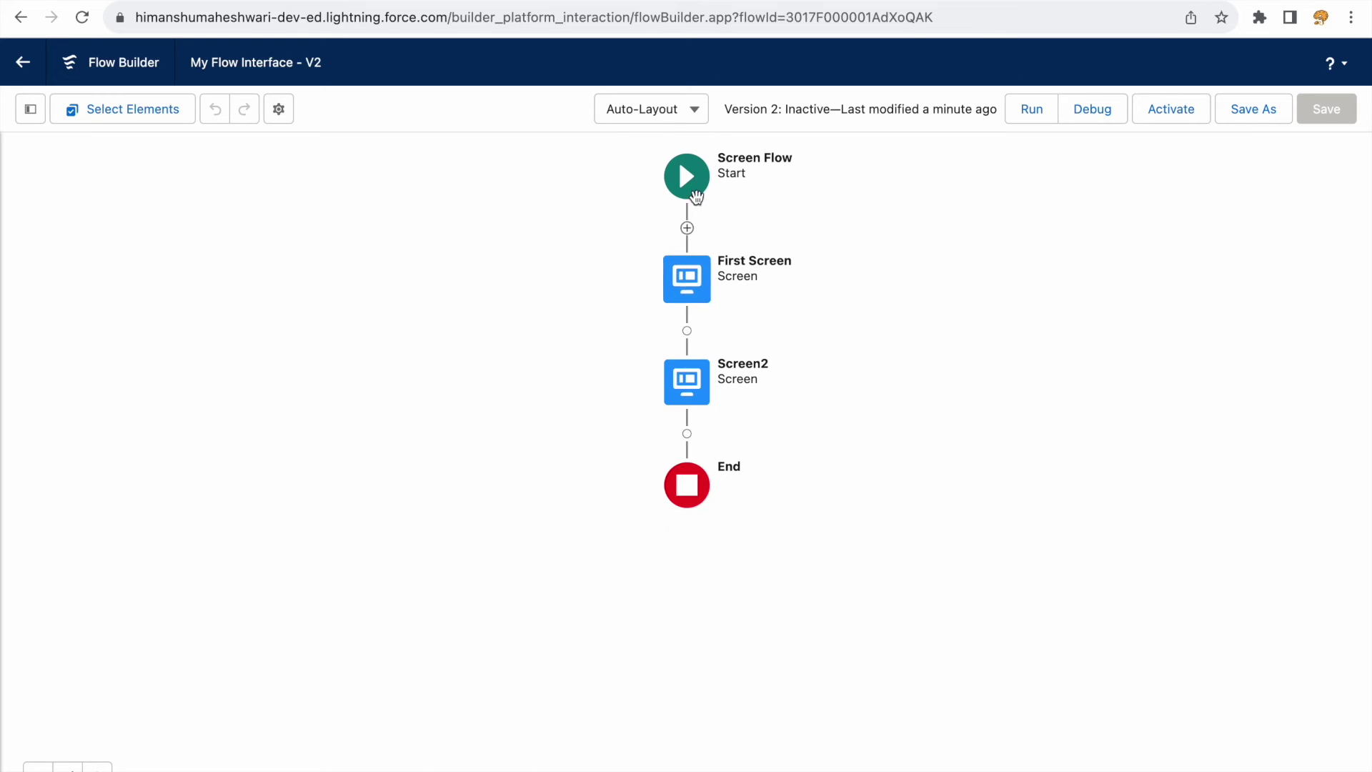
# Step: Open the Start element's details and close them, and open and close the toolbox
pyautogui.click(687, 175)
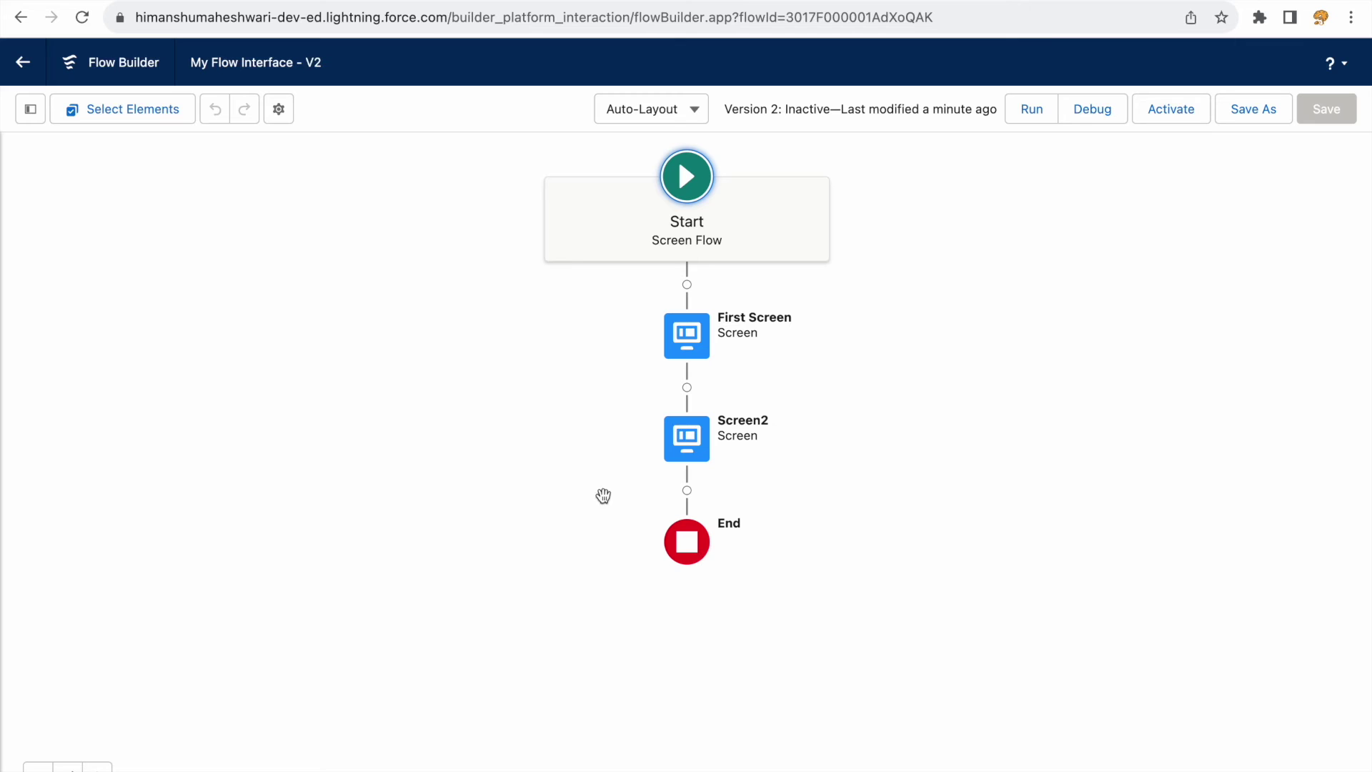
pyautogui.click(30, 109)
pyautogui.click(462, 273)
pyautogui.click(286, 155)
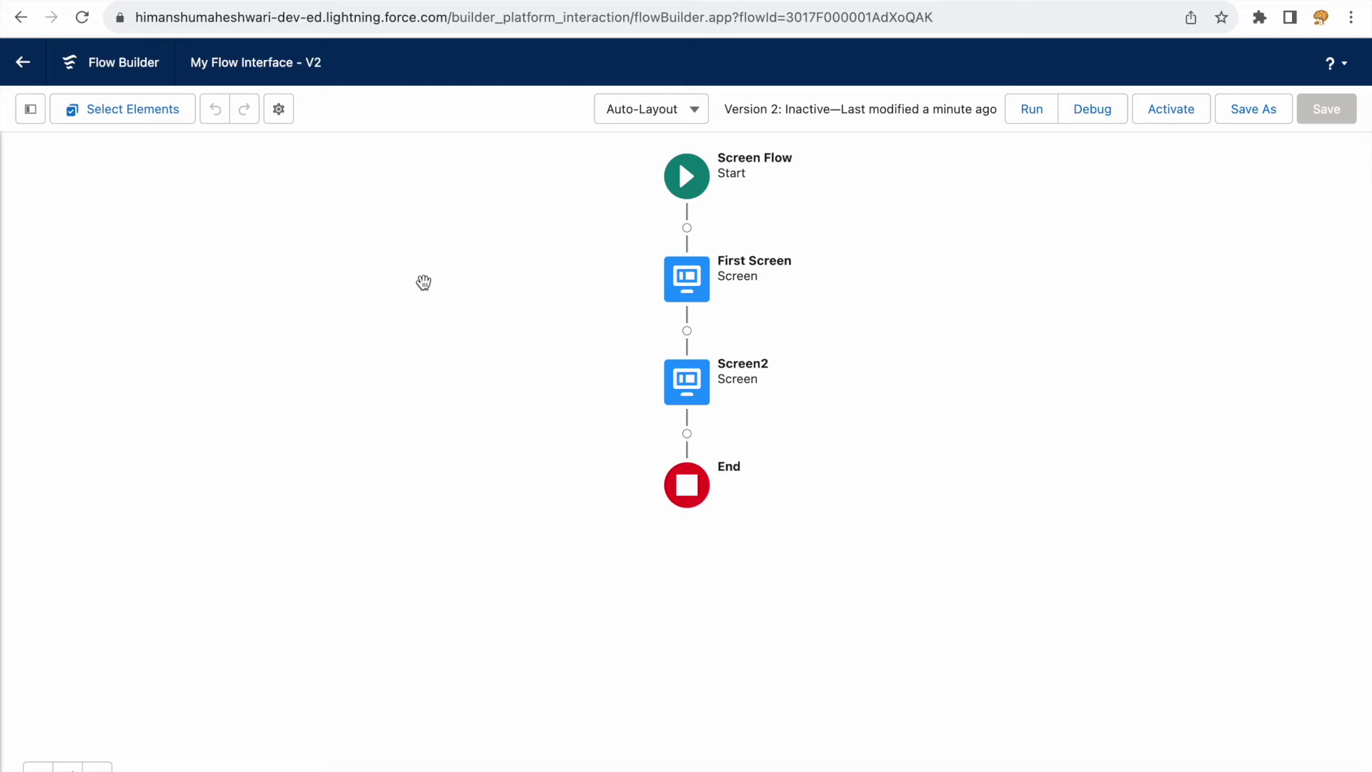
pyautogui.press('super+Tab')
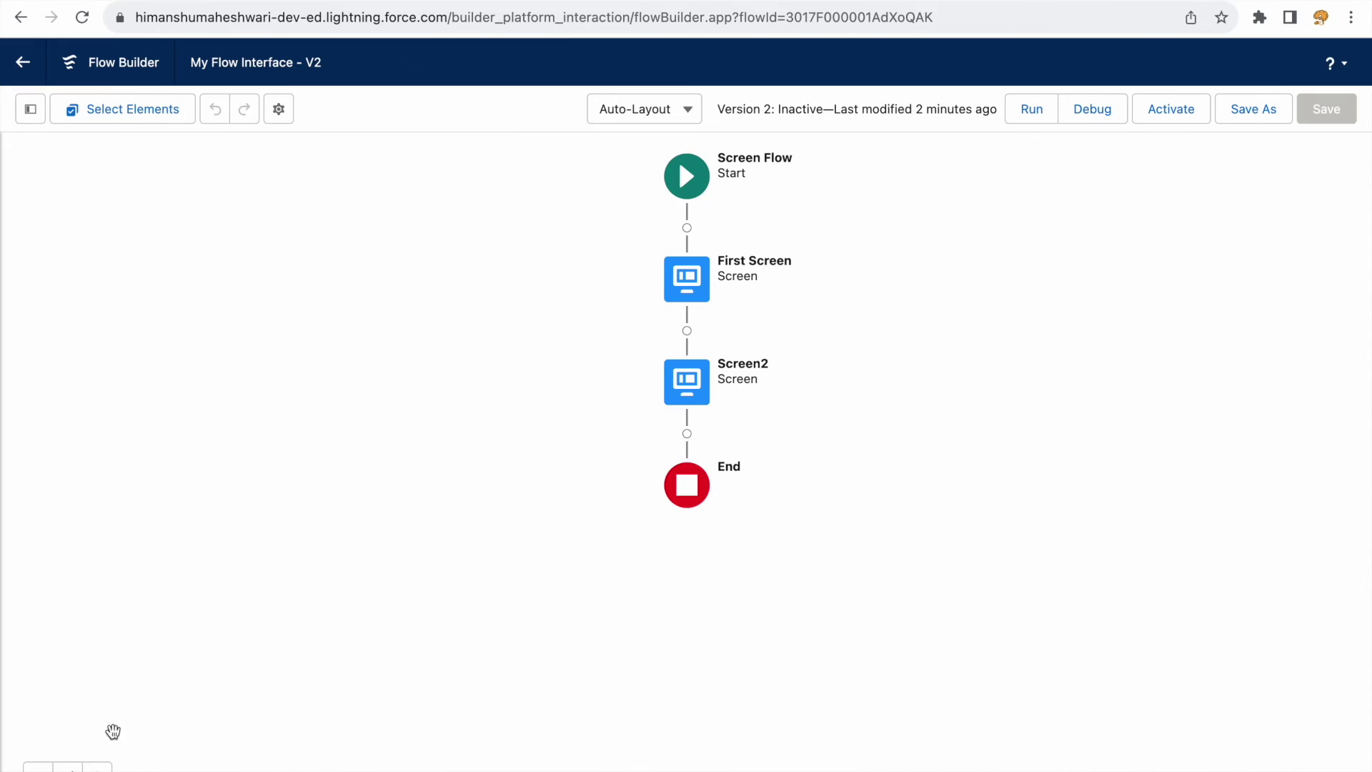
# Step: Try the canvas controls by zooming the flow out, in and to fit, and pan the flow around the canvas
pyautogui.click(38, 767)
pyautogui.click(38, 767)
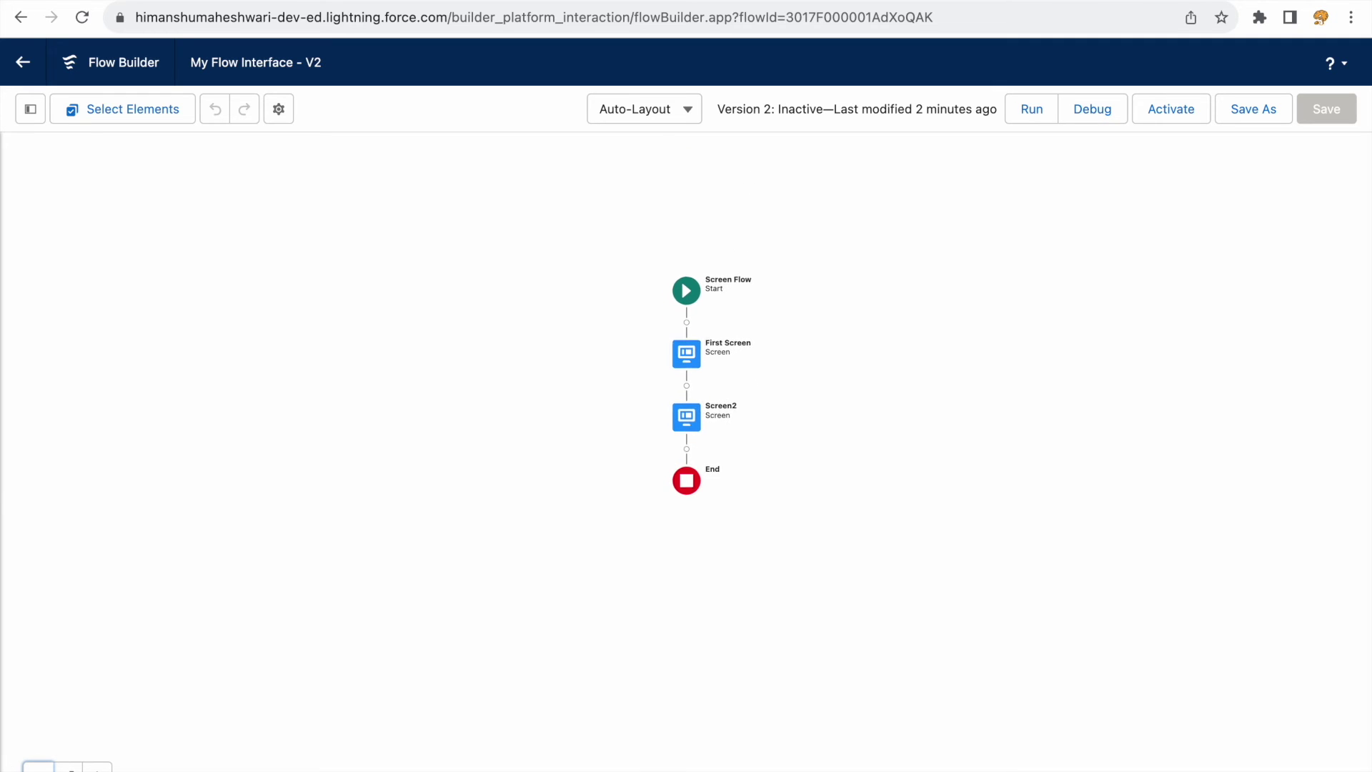
pyautogui.scroll(3, 686, 390)
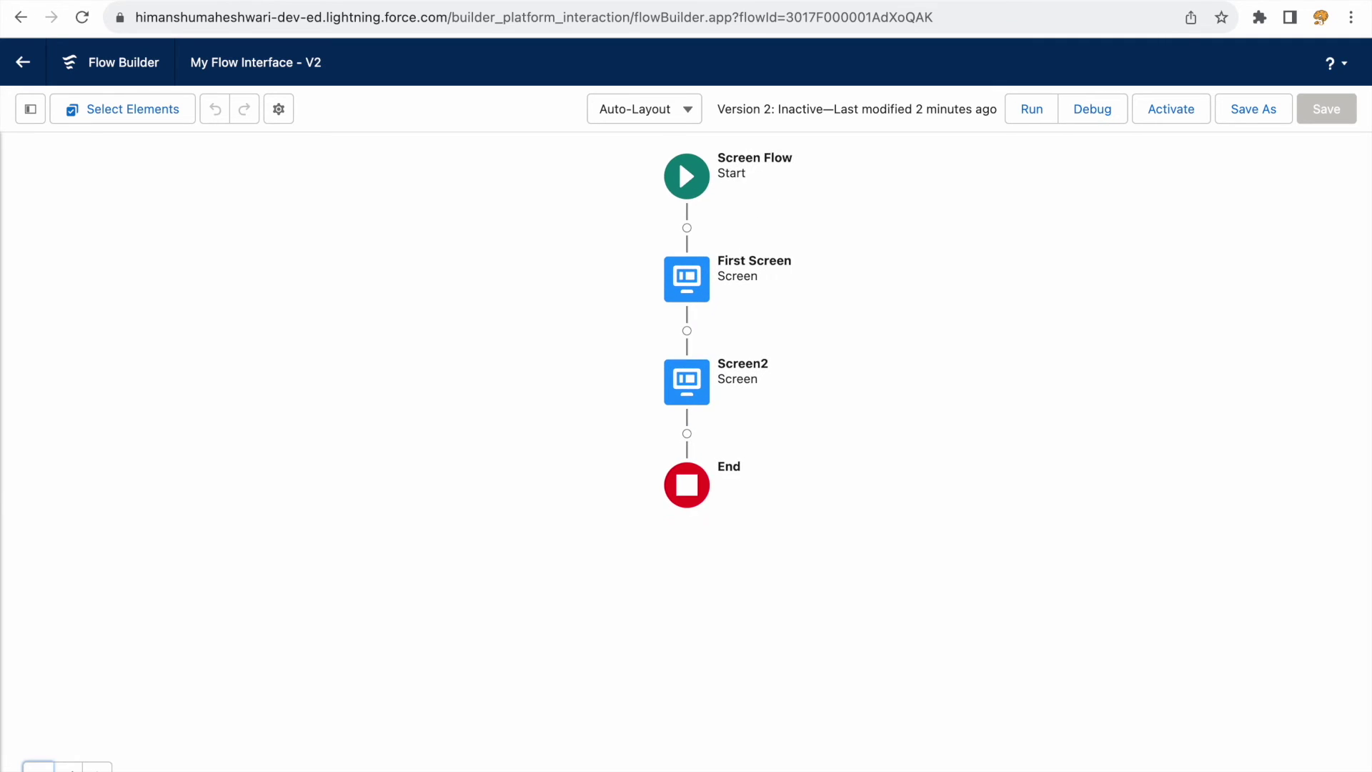
pyautogui.scroll(-4, 686, 390)
pyautogui.click(97, 767)
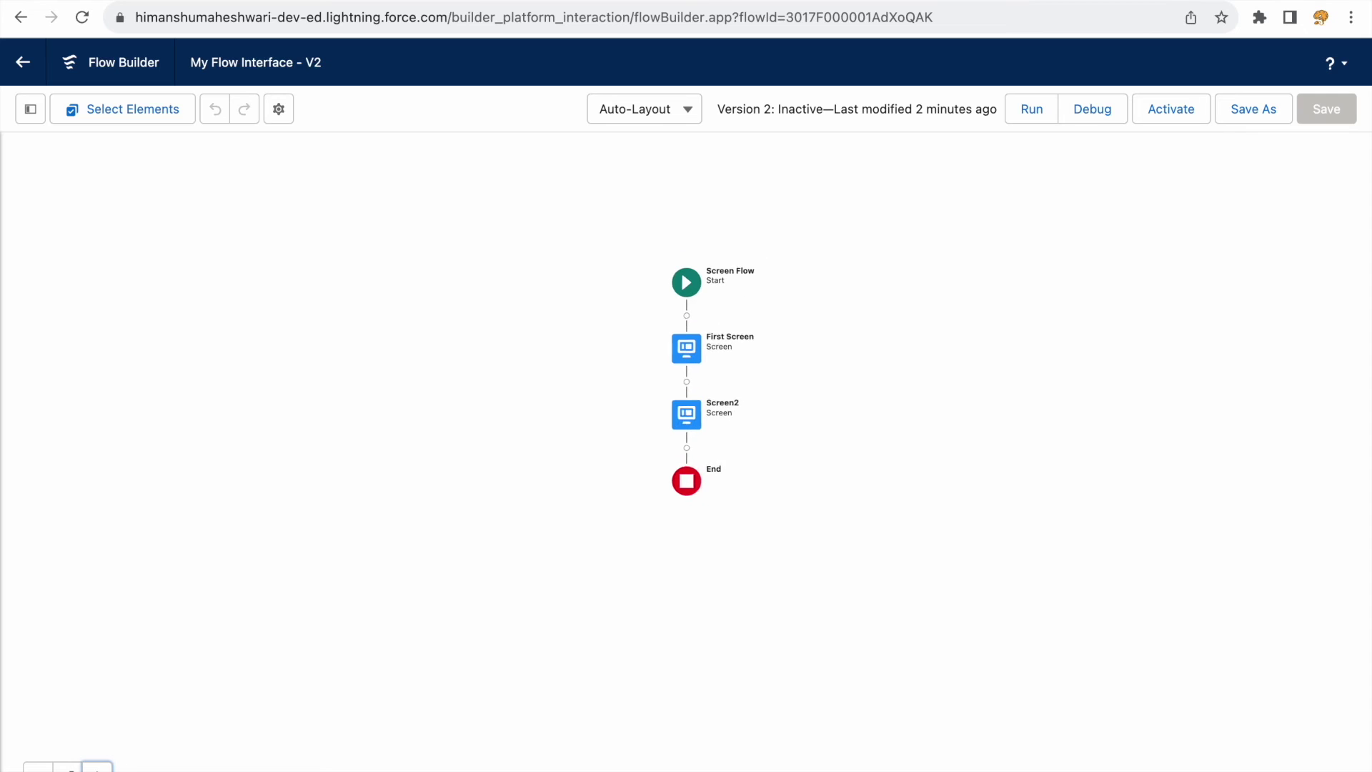
pyautogui.moveTo(518, 441); pyautogui.dragTo(178, 450)
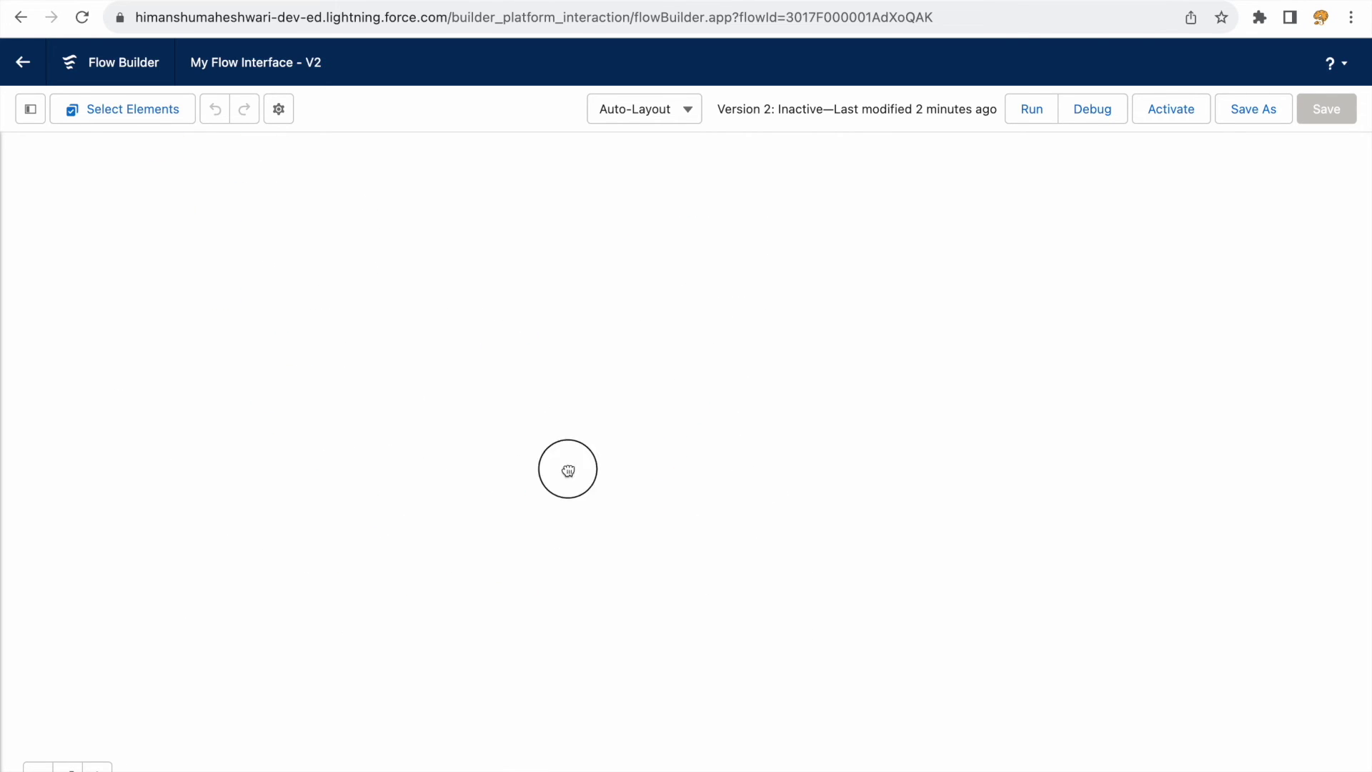
pyautogui.moveTo(909, 349); pyautogui.dragTo(532, 459)
pyautogui.moveTo(616, 420); pyautogui.dragTo(504, 404)
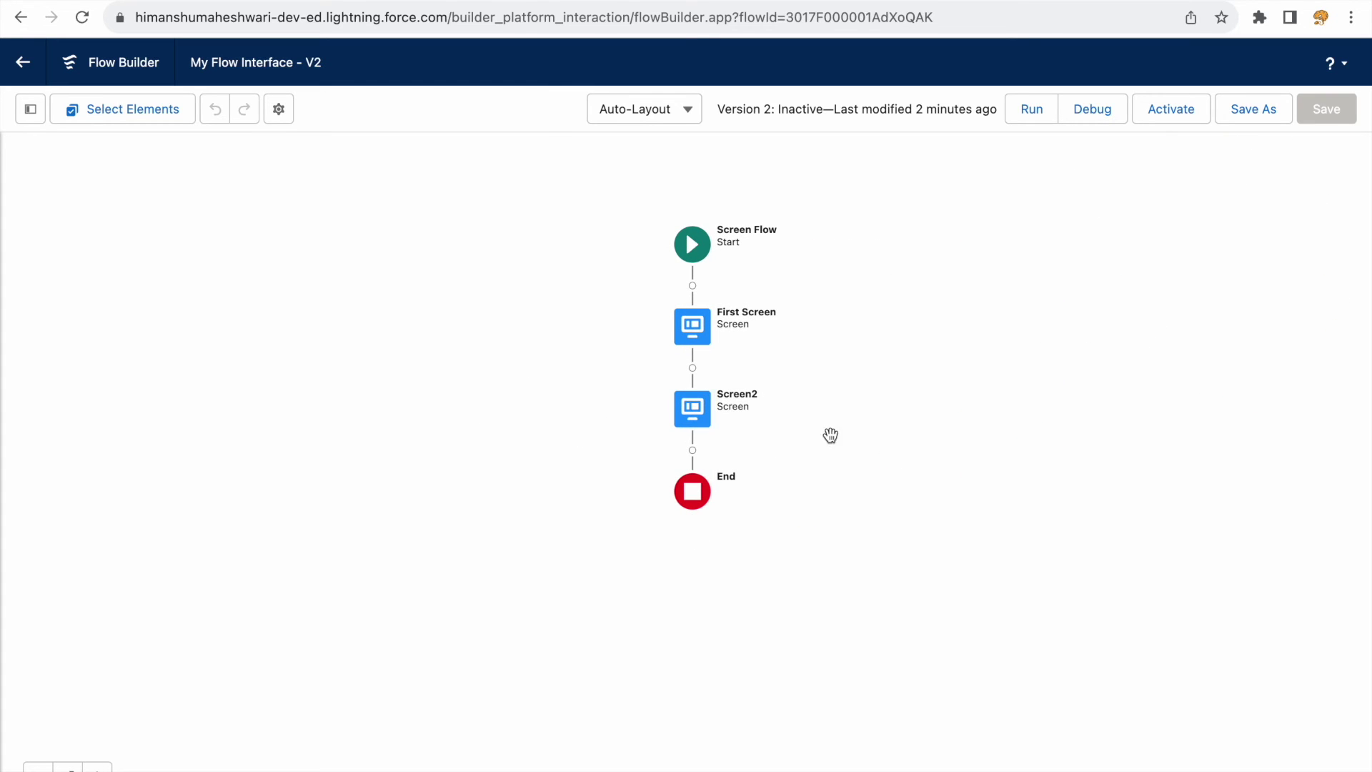
pyautogui.click(96, 765)
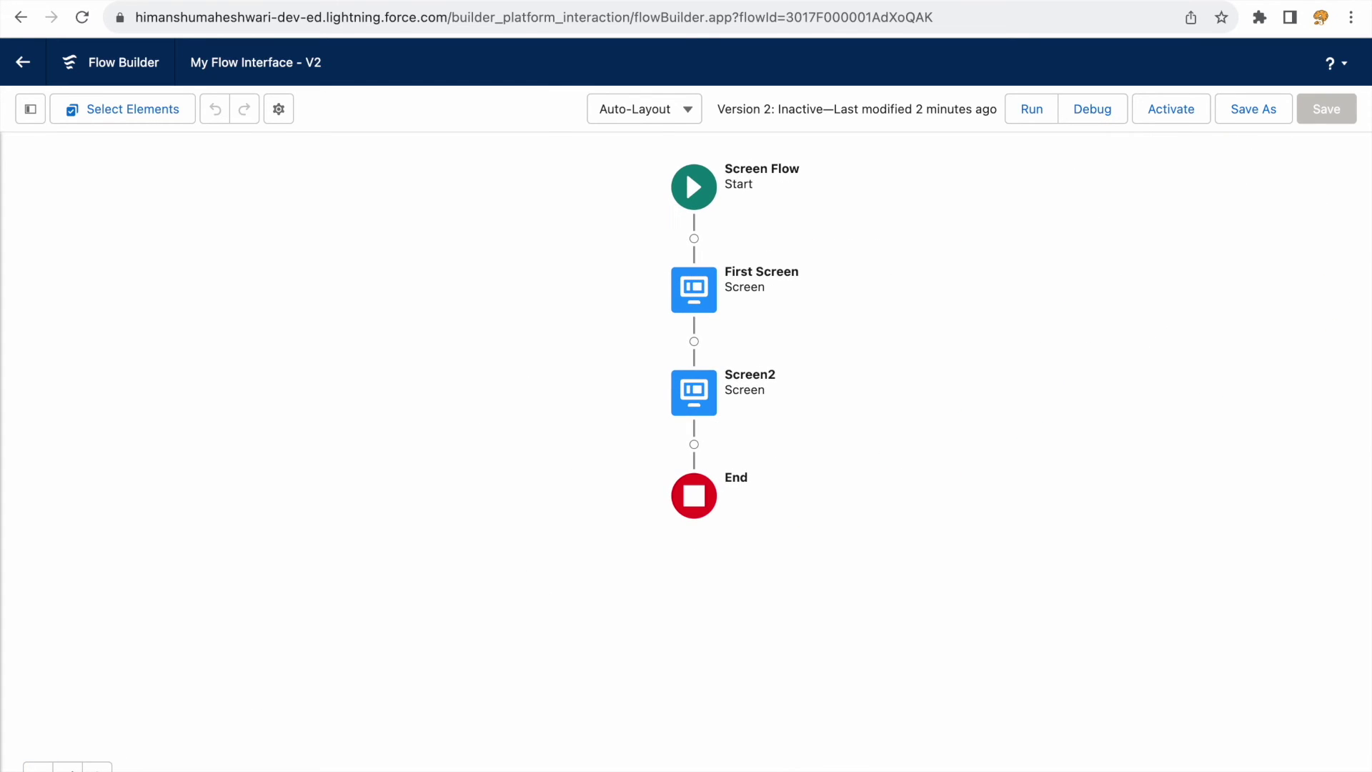
pyautogui.moveTo(505, 374); pyautogui.dragTo(368, 475)
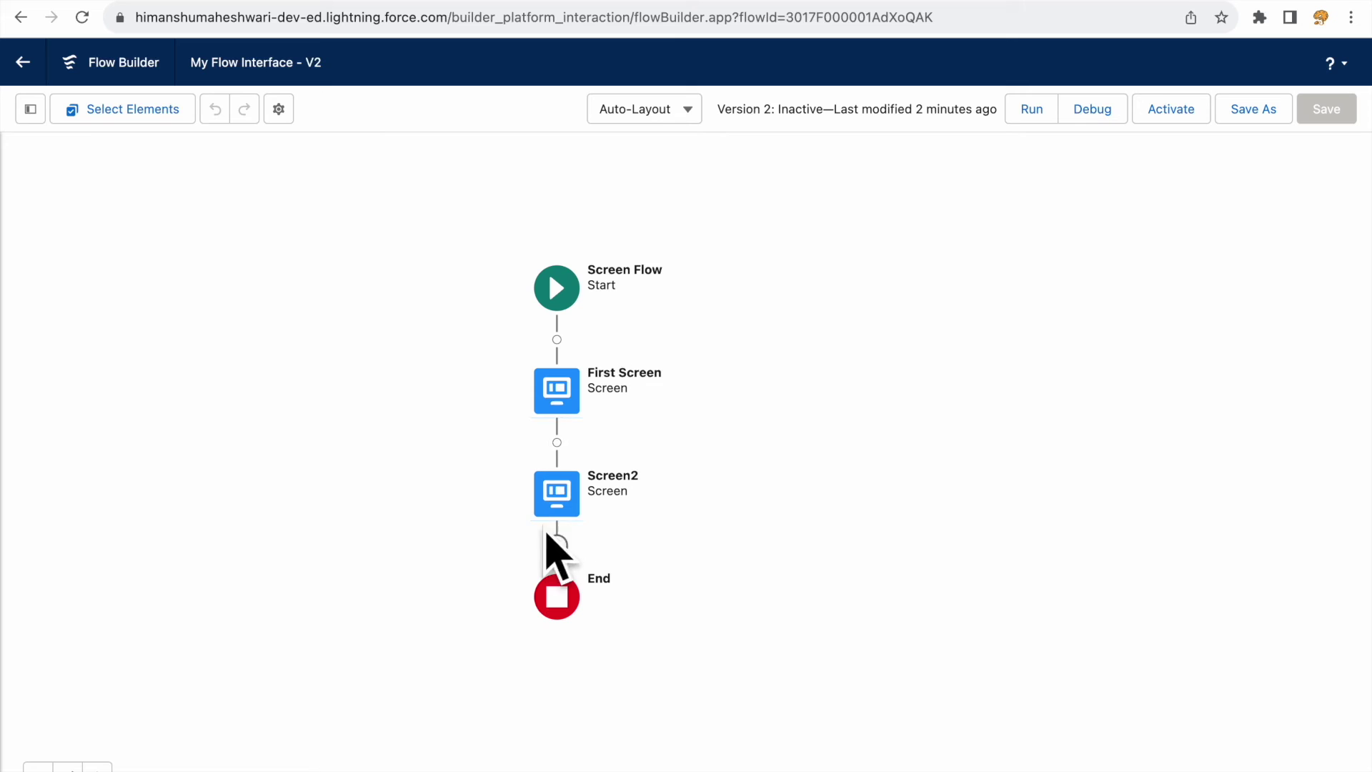
pyautogui.click(38, 766)
pyautogui.moveTo(469, 538); pyautogui.dragTo(774, 472)
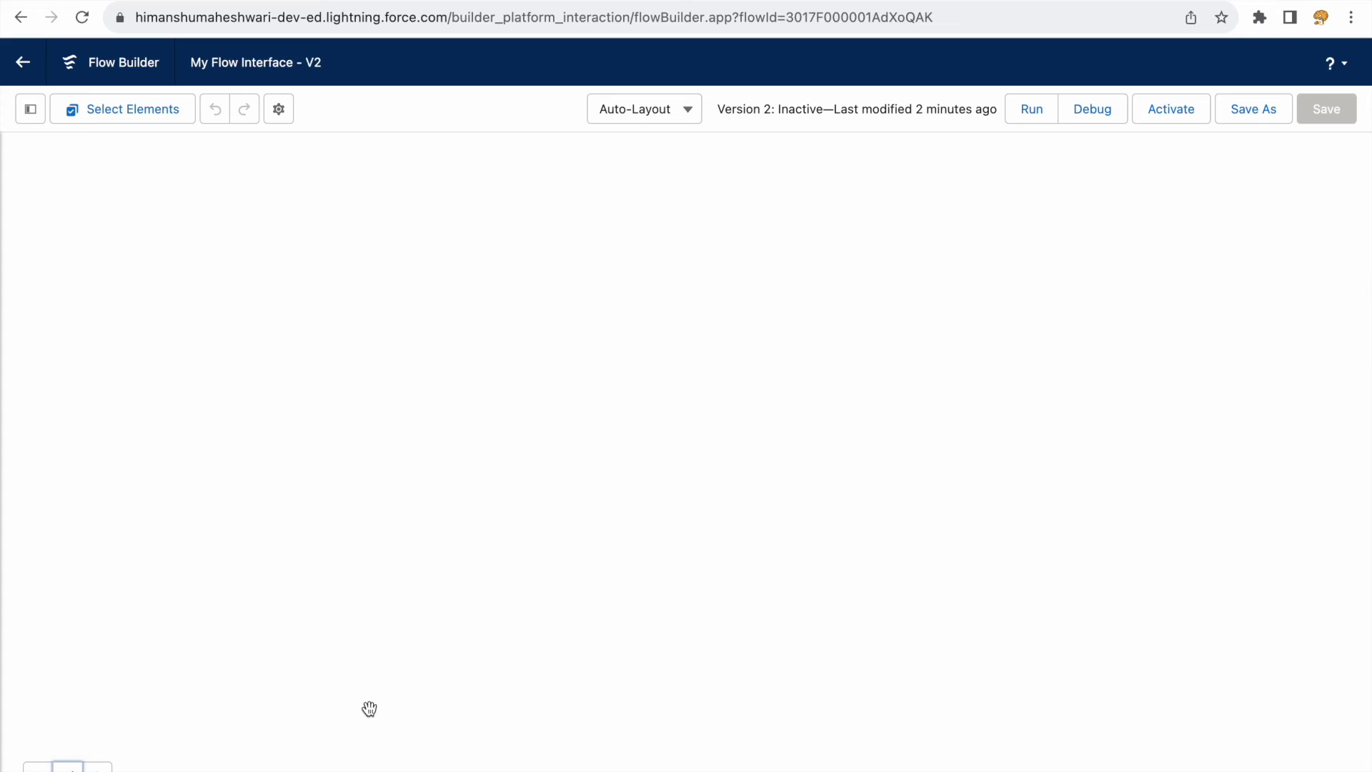
pyautogui.moveTo(1016, 404); pyautogui.dragTo(984, 409)
pyautogui.moveTo(773, 355); pyautogui.dragTo(551, 480)
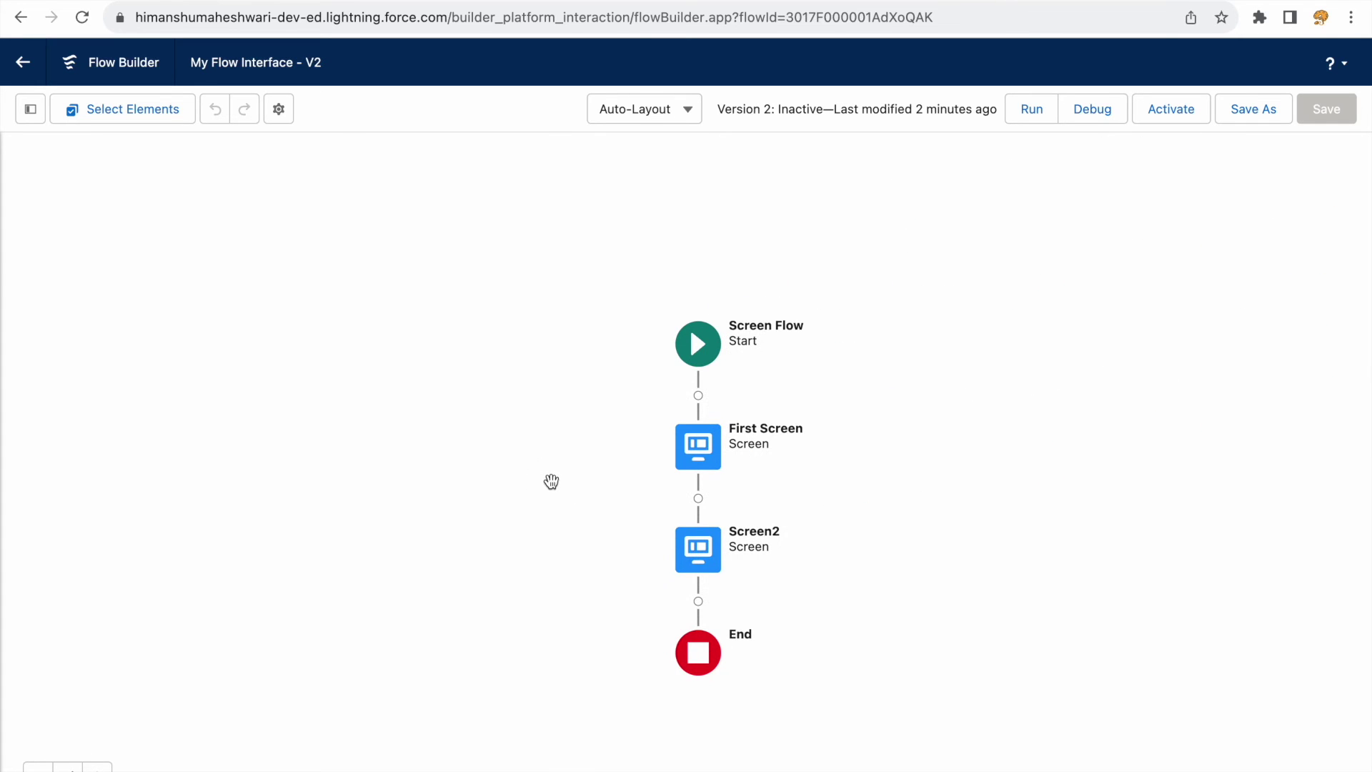
pyautogui.moveTo(465, 557); pyautogui.dragTo(361, 511)
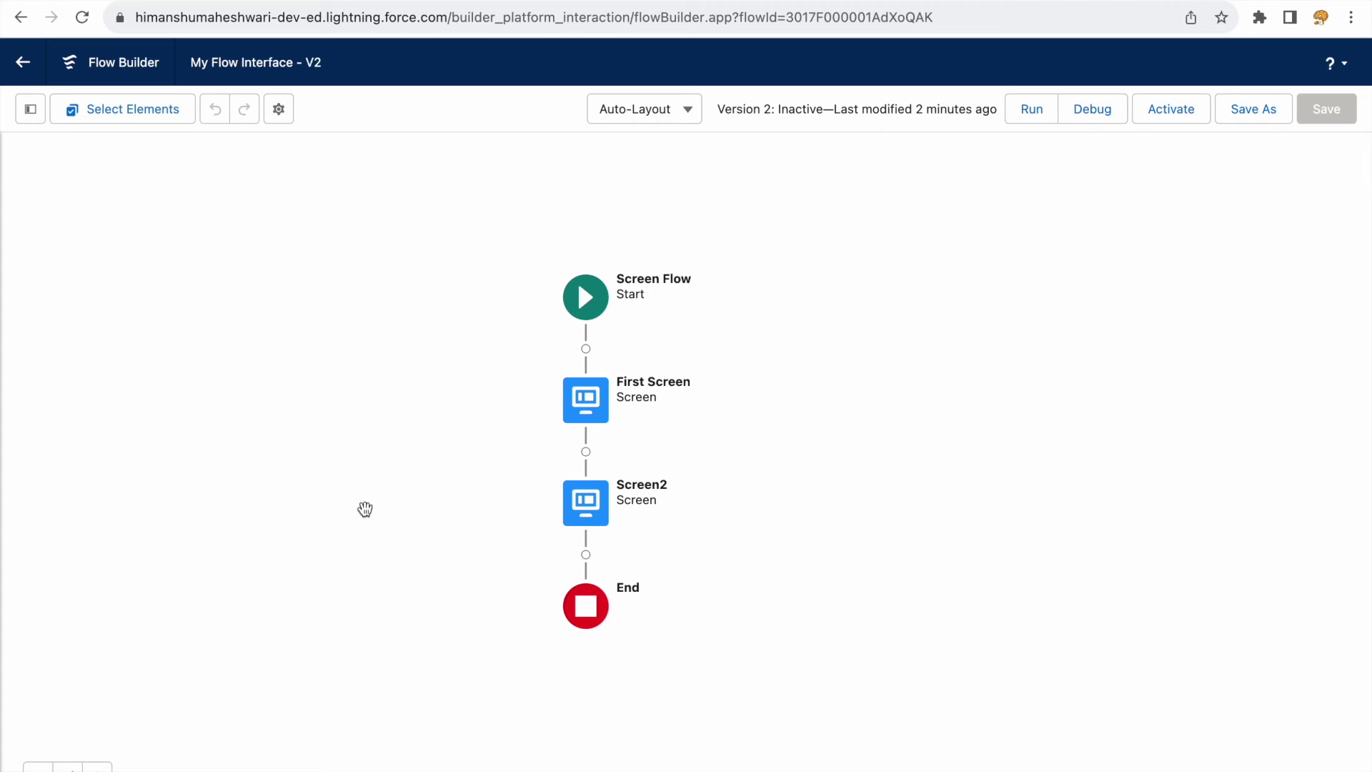
pyautogui.moveTo(821, 638); pyautogui.dragTo(918, 458)
pyautogui.moveTo(837, 549); pyautogui.dragTo(848, 450)
pyautogui.moveTo(591, 562); pyautogui.dragTo(624, 603)
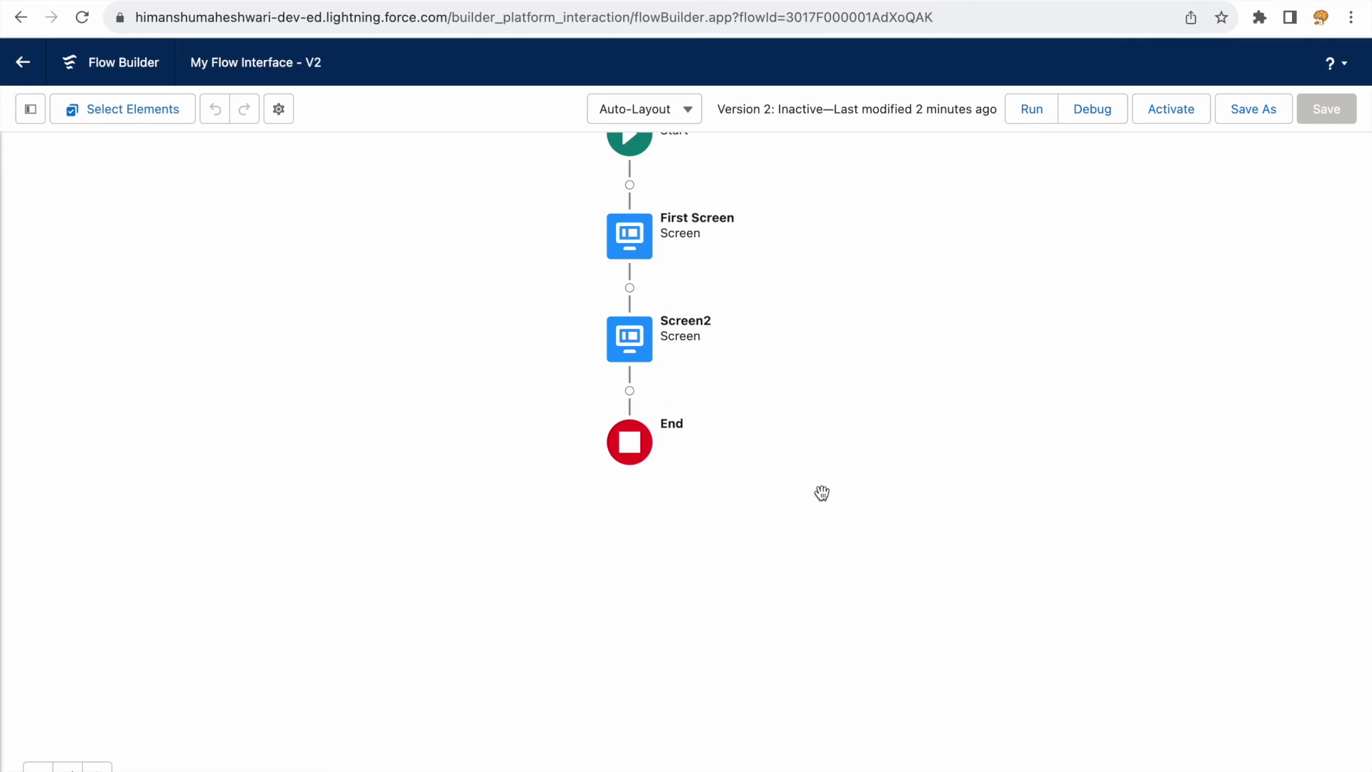
pyautogui.moveTo(846, 460); pyautogui.dragTo(833, 517)
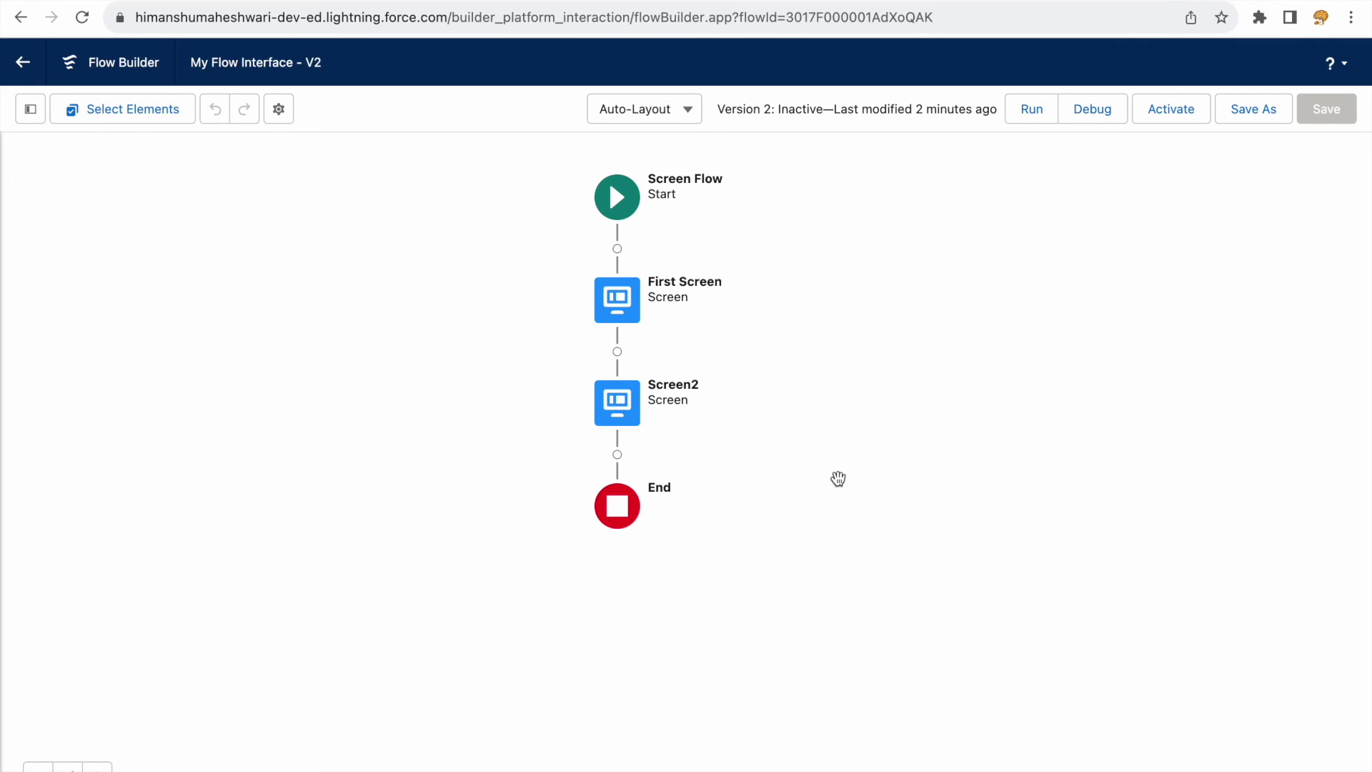
pyautogui.moveTo(845, 456); pyautogui.dragTo(855, 490)
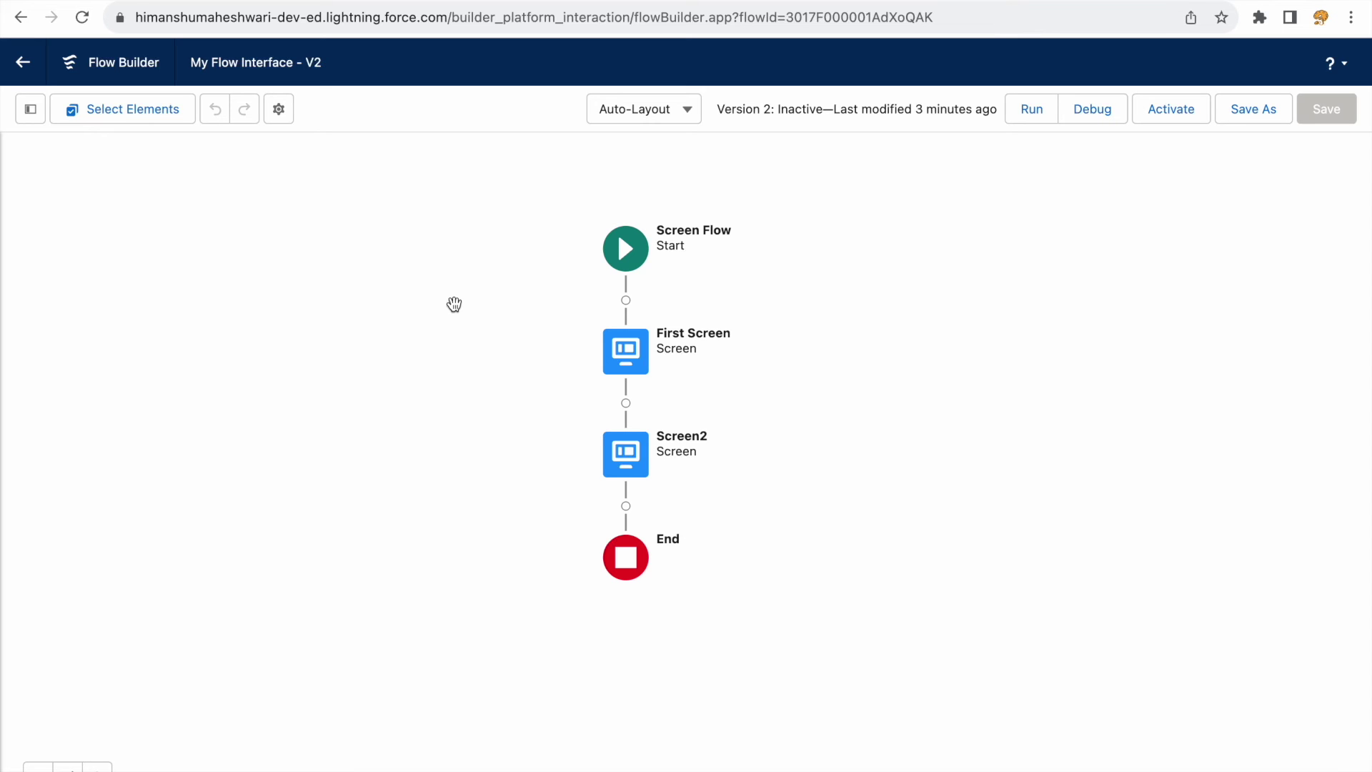
pyautogui.moveTo(985, 453); pyautogui.dragTo(986, 420)
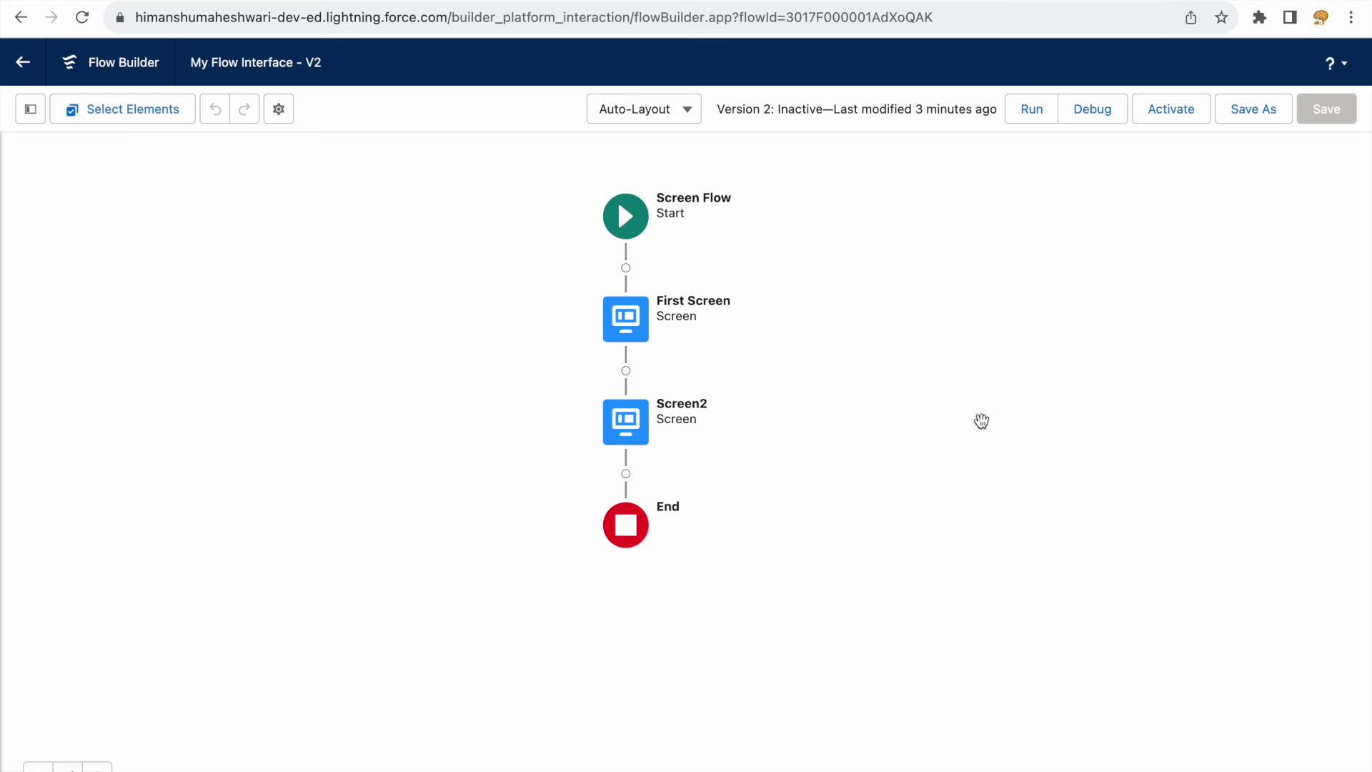
pyautogui.moveTo(951, 329); pyautogui.dragTo(1027, 354)
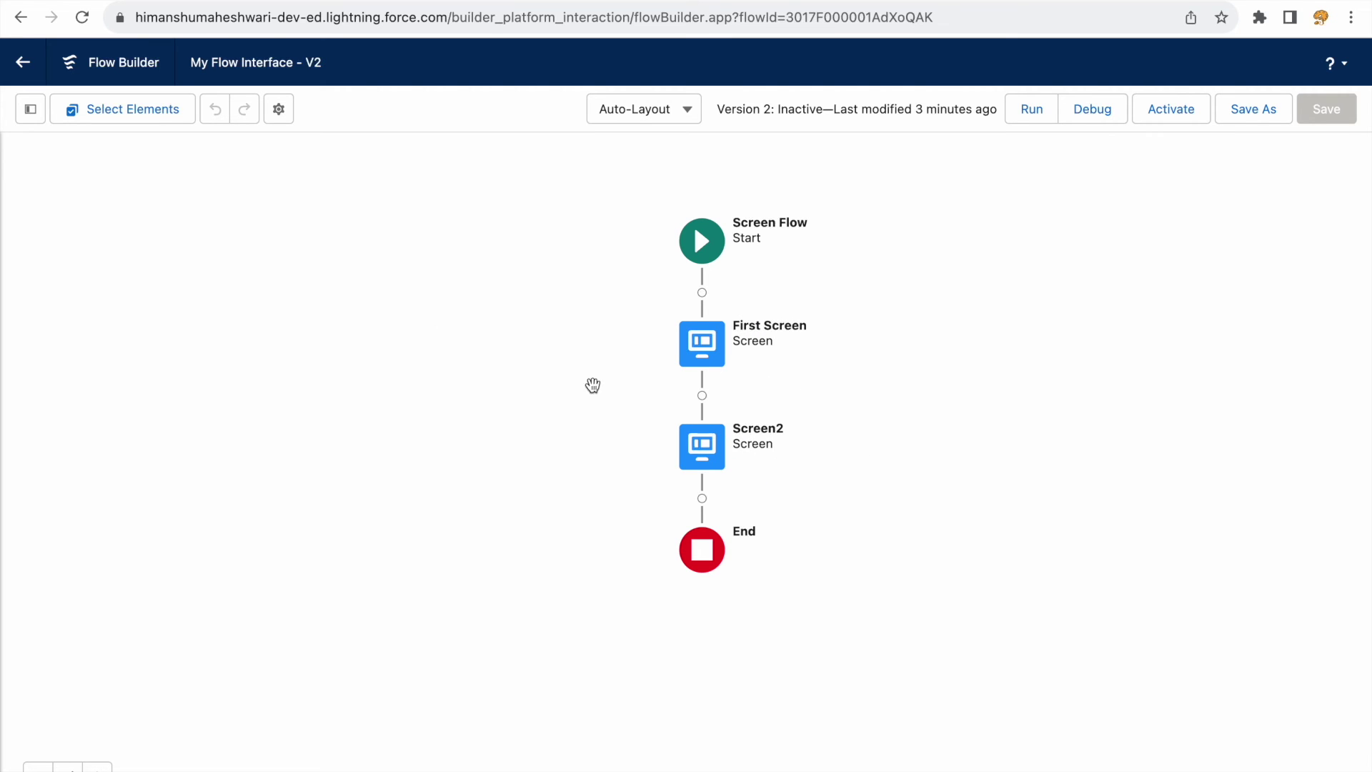
# Step: View the toolbox, close it, and inspect the HelloMessage display text in First Screen, closing the screen editor with its contents accepted
pyautogui.click(30, 110)
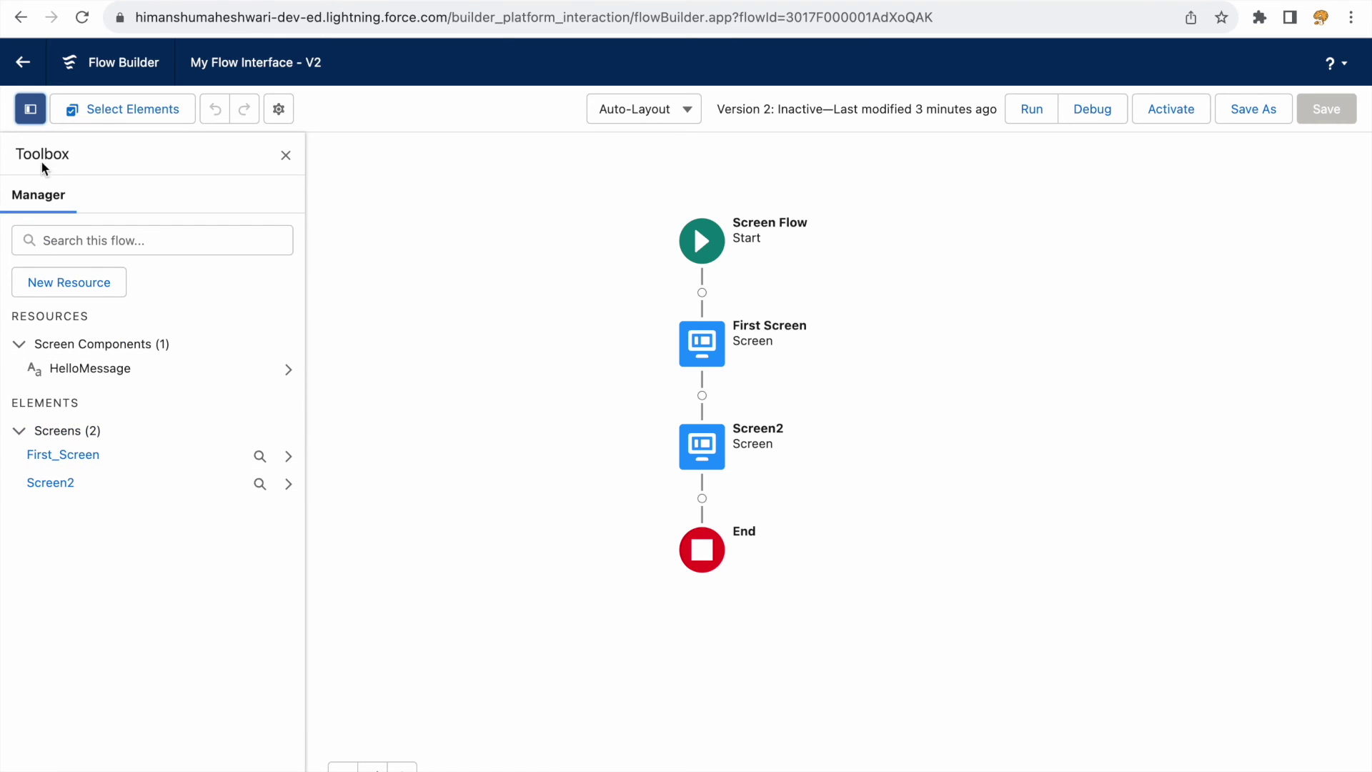
pyautogui.click(30, 111)
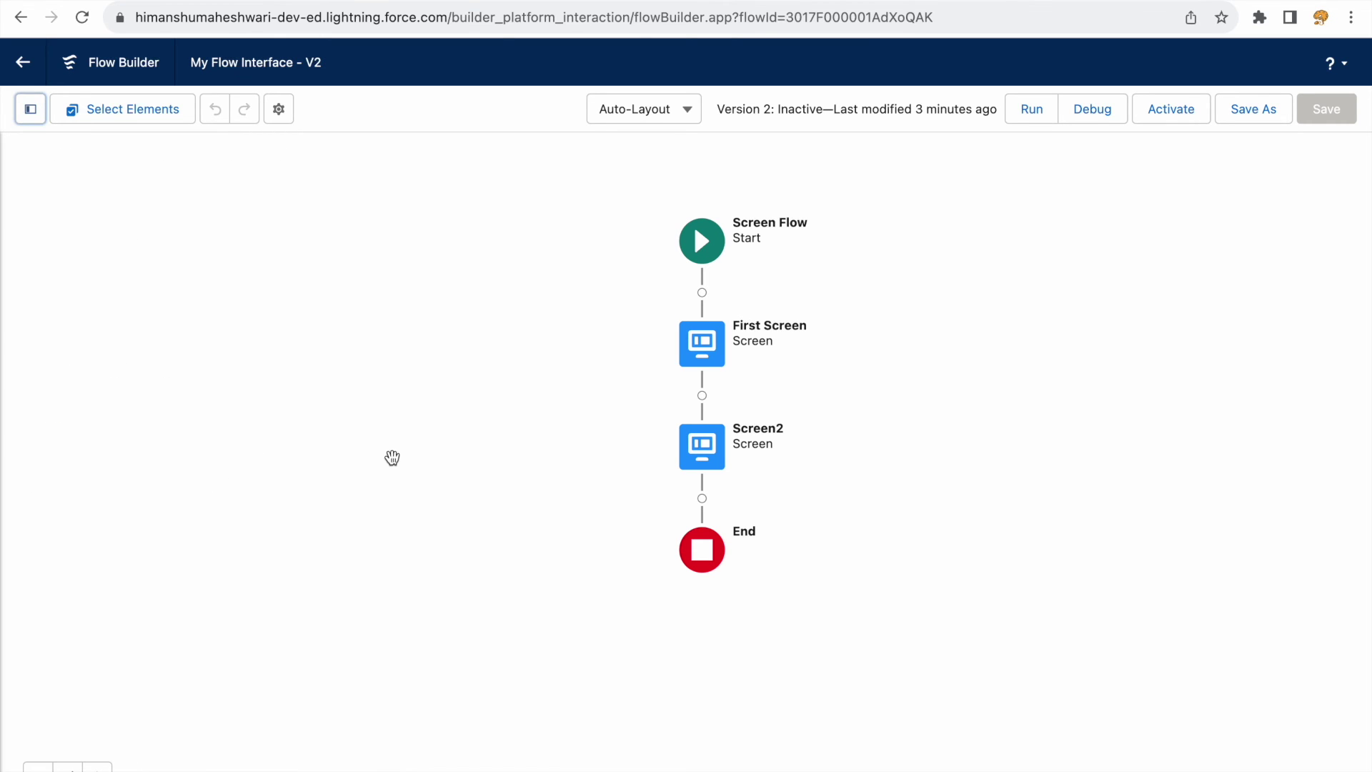
pyautogui.doubleClick(701, 348)
pyautogui.click(1132, 308)
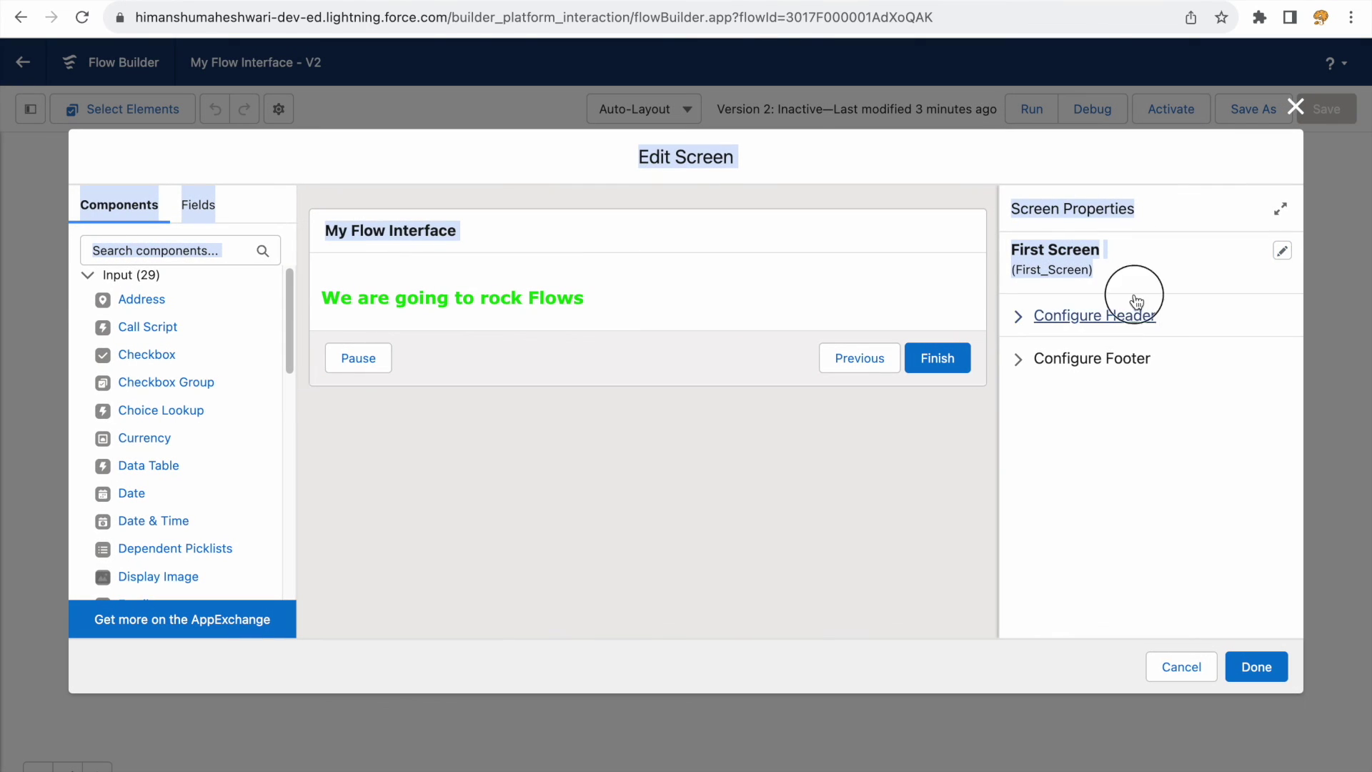
pyautogui.click(625, 307)
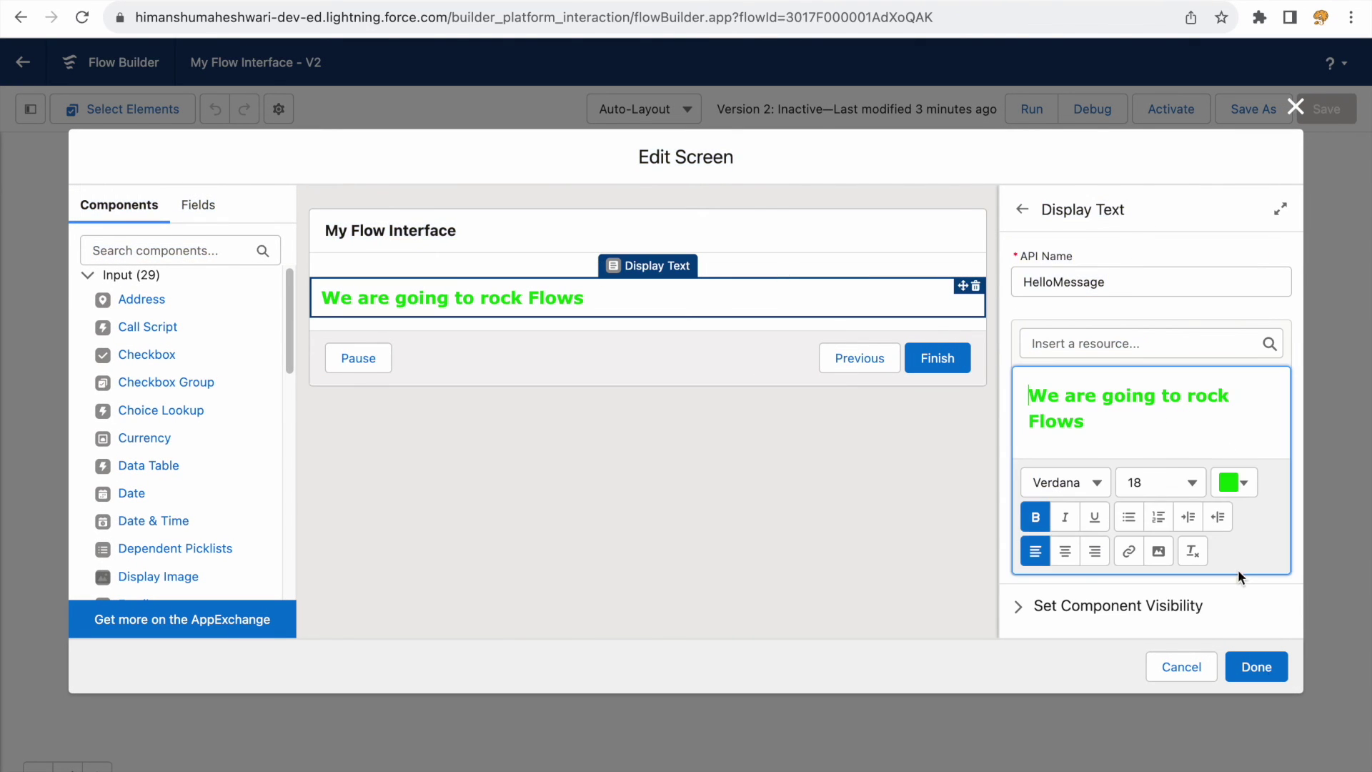
pyautogui.click(1275, 670)
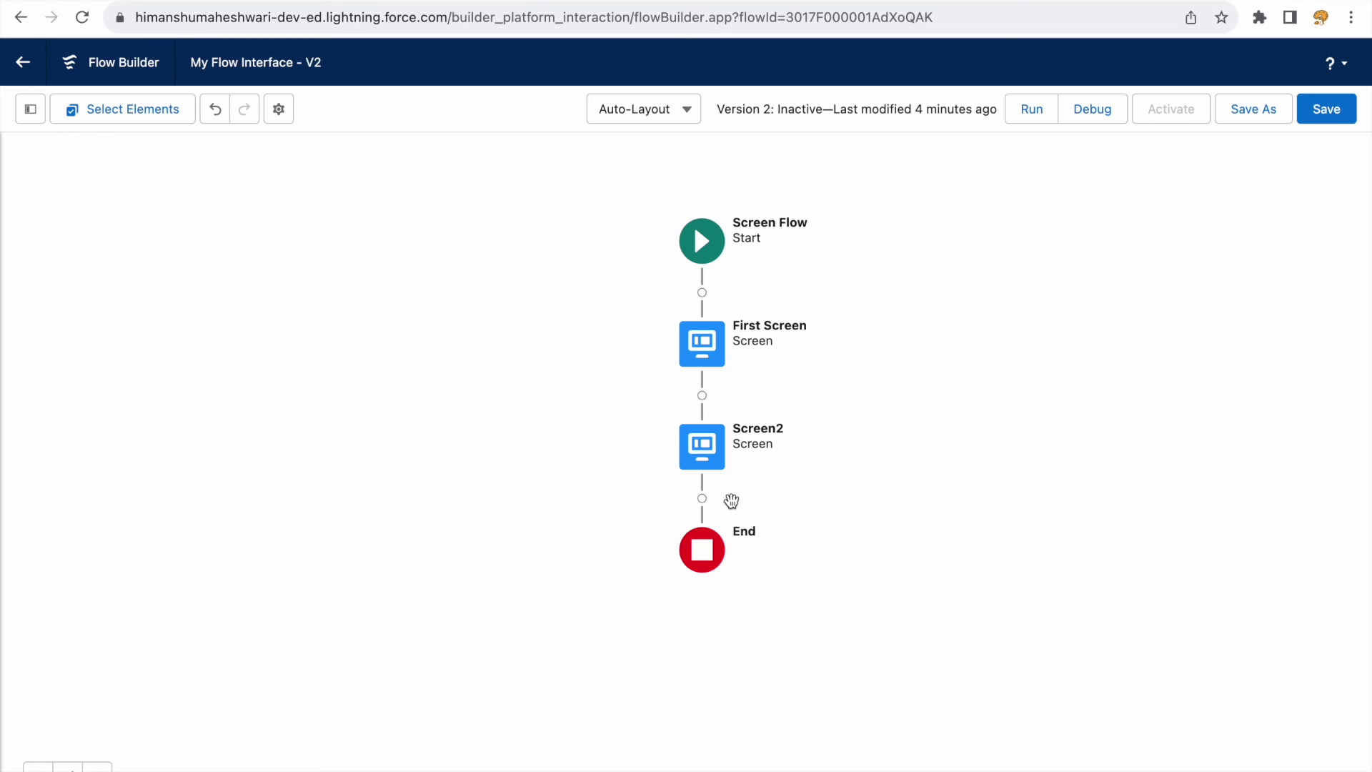
# Step: Change the label of Screen2 to "Account Information Screen", enlarge its empty description box and accept the screen edit
pyautogui.click(722, 459)
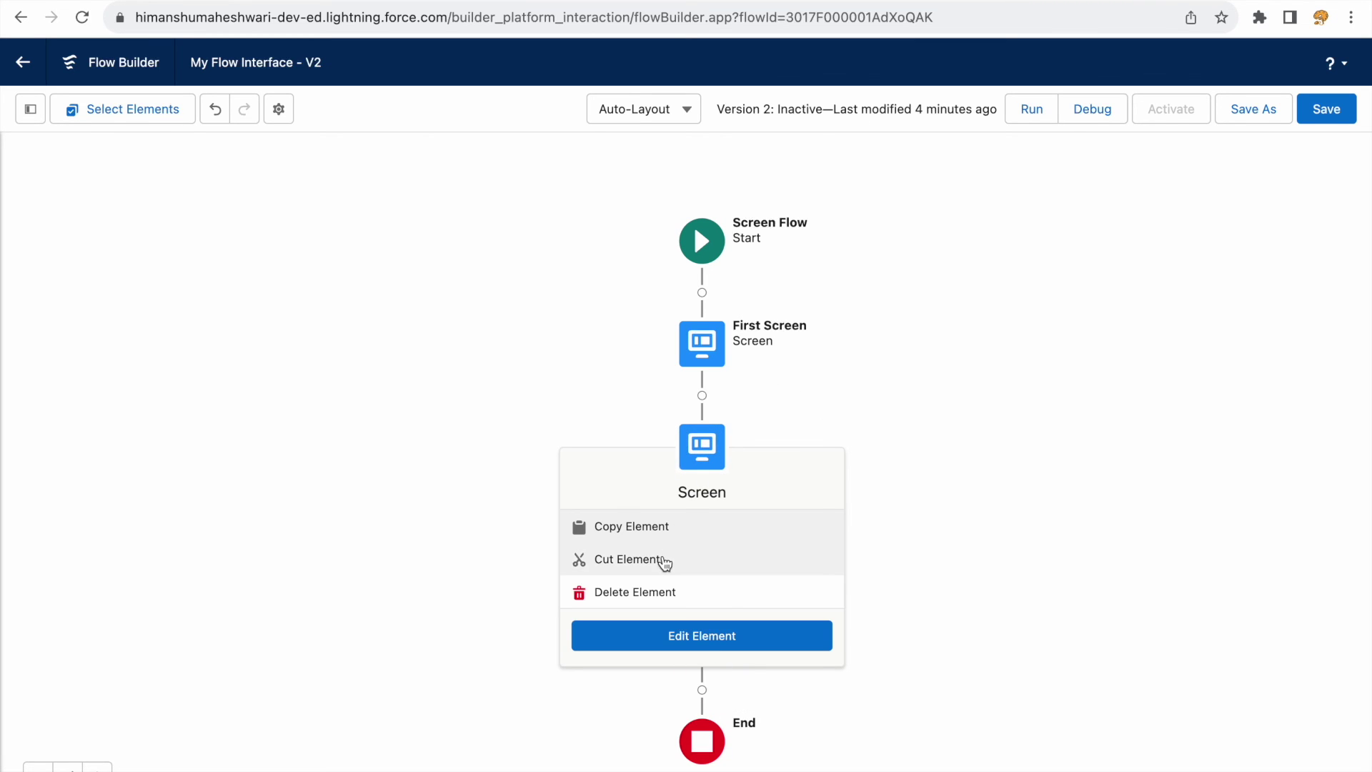
pyautogui.doubleClick(700, 448)
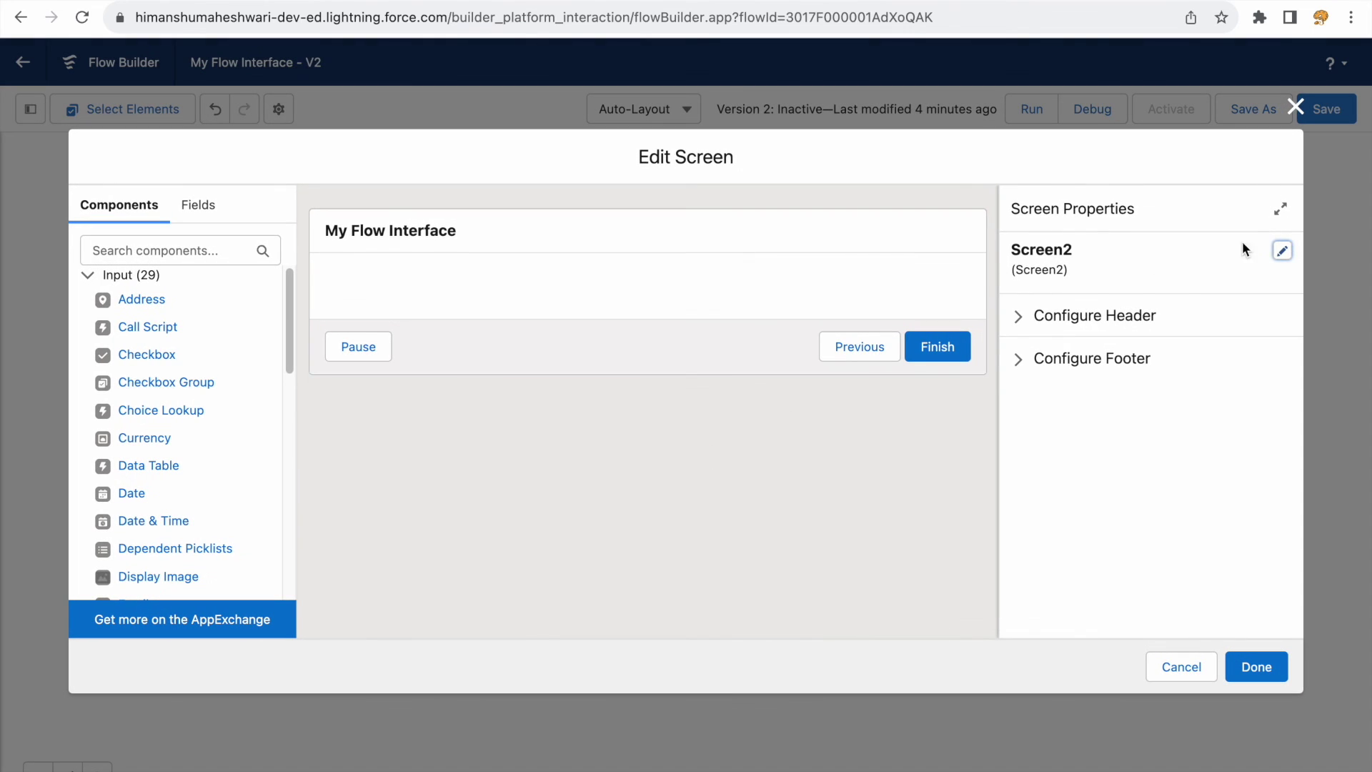
pyautogui.click(1282, 250)
pyautogui.click(1121, 276)
pyautogui.doubleClick(1136, 275)
pyautogui.write('Account Information Screen')
pyautogui.click(1101, 411)
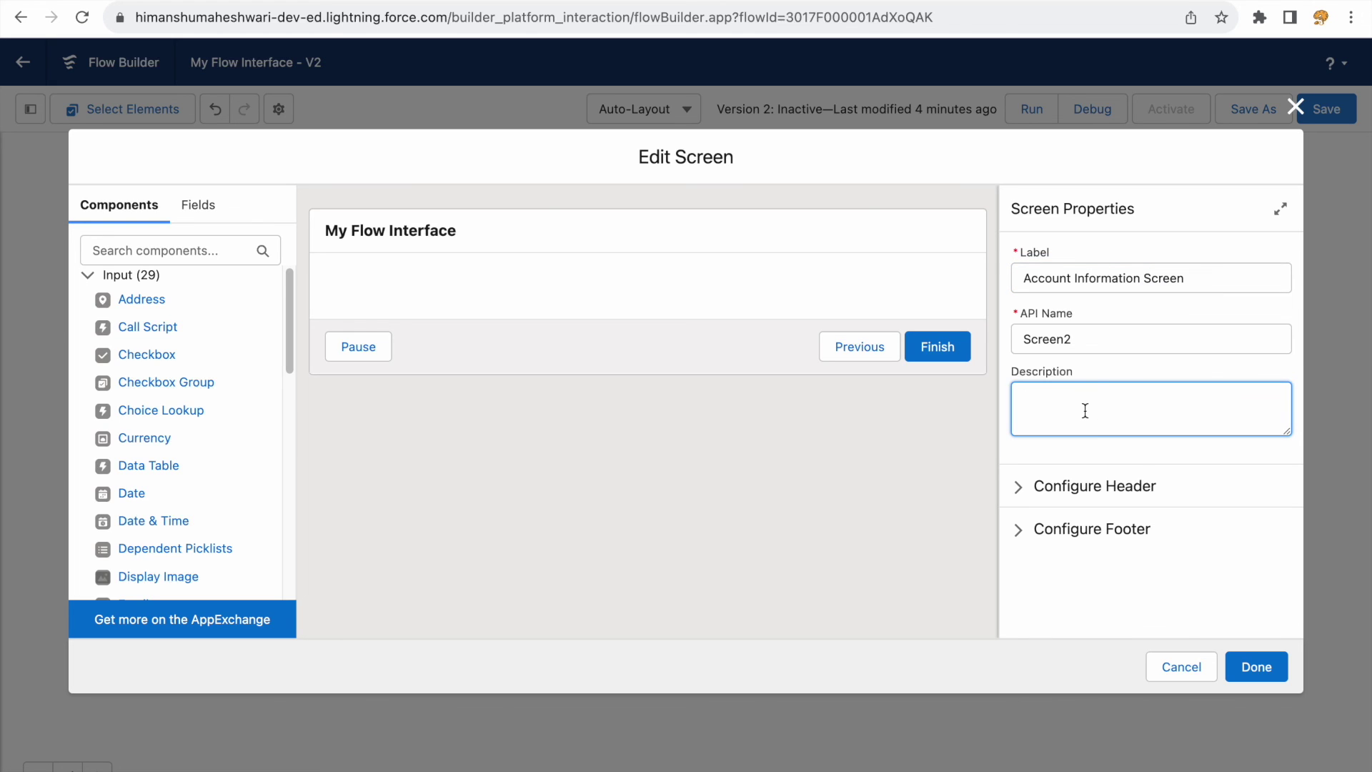
pyautogui.moveTo(1288, 431); pyautogui.dragTo(1295, 465)
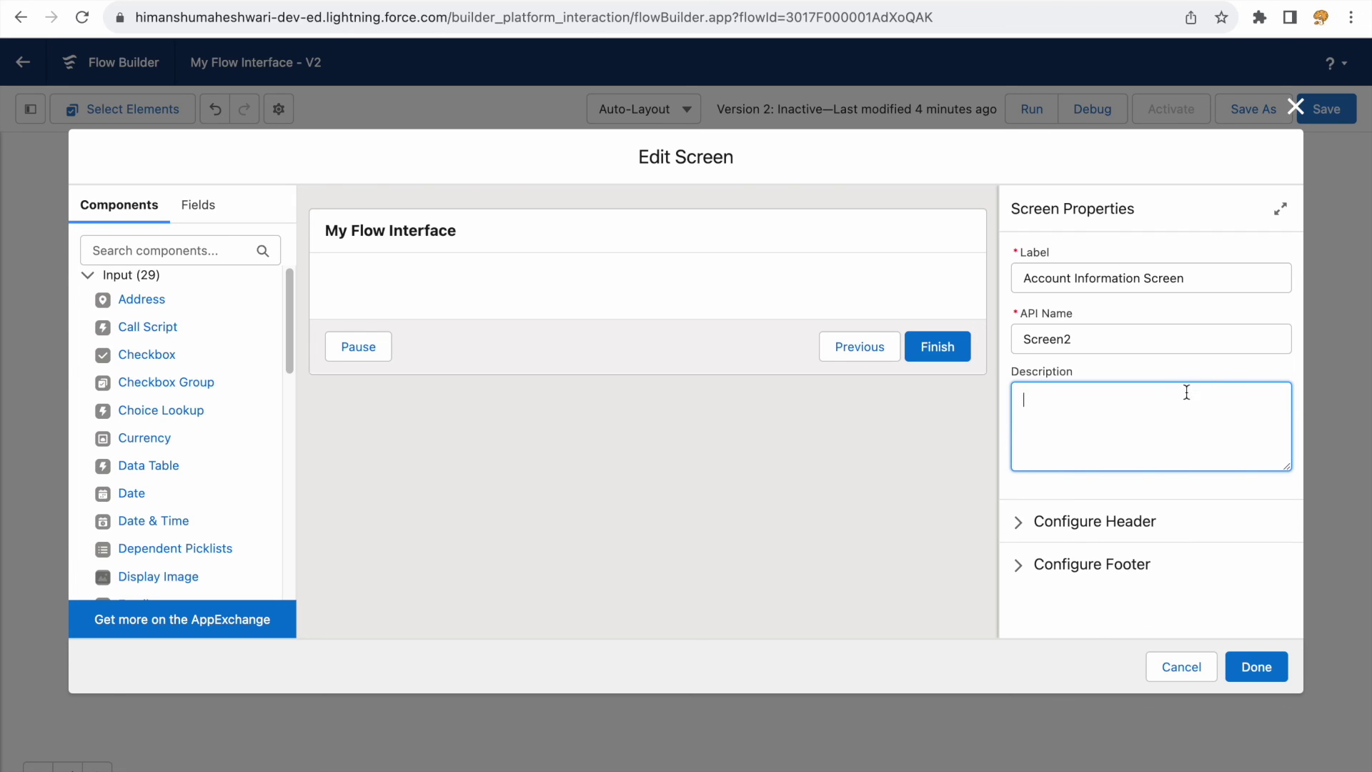
pyautogui.click(1252, 666)
# Step: Change the label of First Screen to "General Details Screen" and accept the screen edit
pyautogui.doubleClick(708, 344)
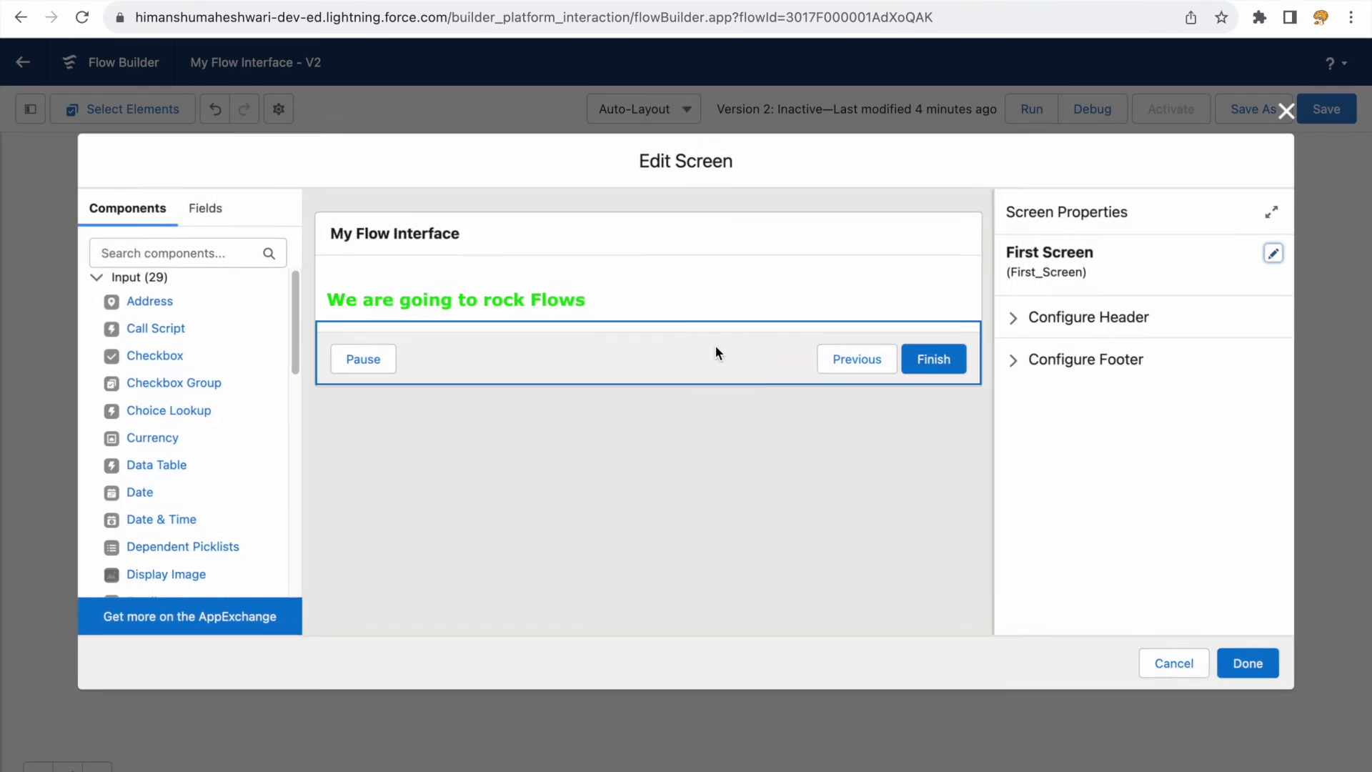
pyautogui.click(1281, 250)
pyautogui.click(1113, 274)
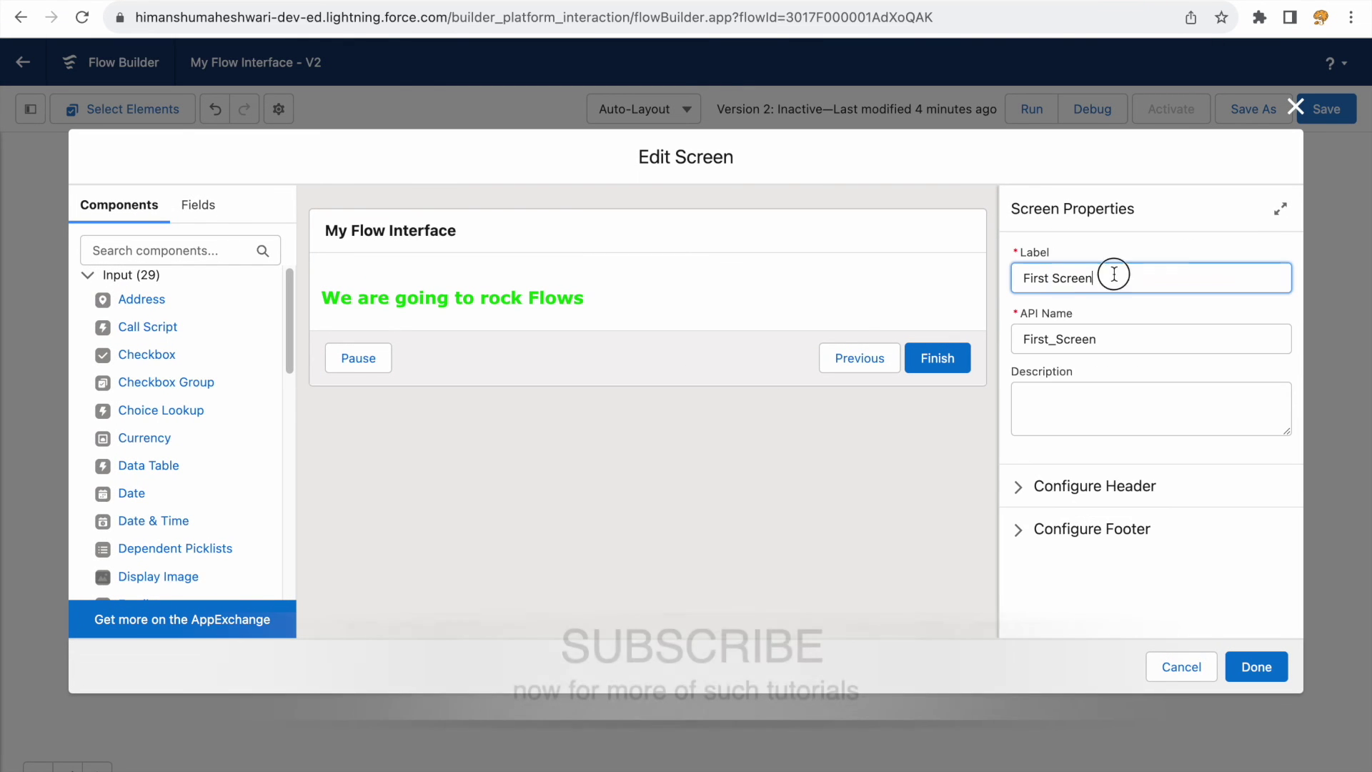
pyautogui.tripleClick(1114, 274)
pyautogui.write('General ')
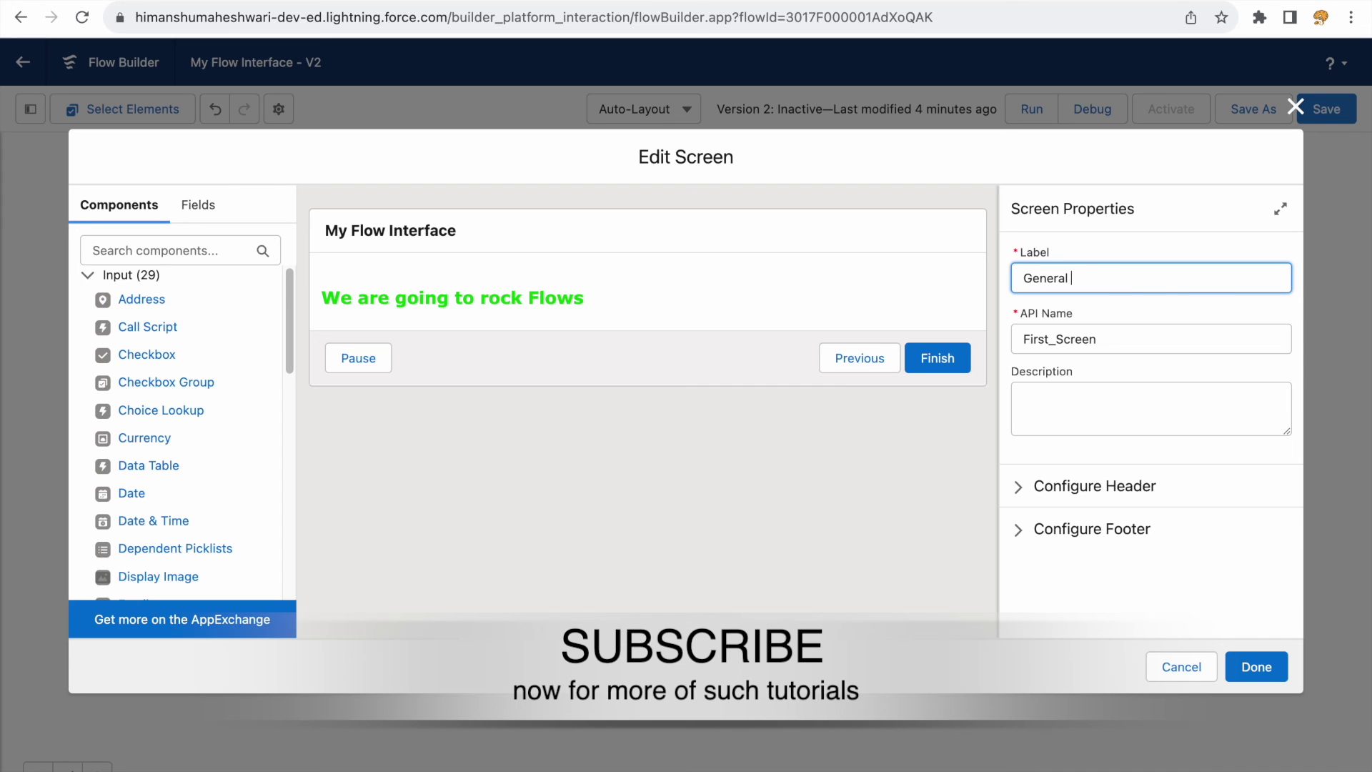
pyautogui.write('Details Screen')
pyautogui.click(1150, 411)
pyautogui.click(1255, 666)
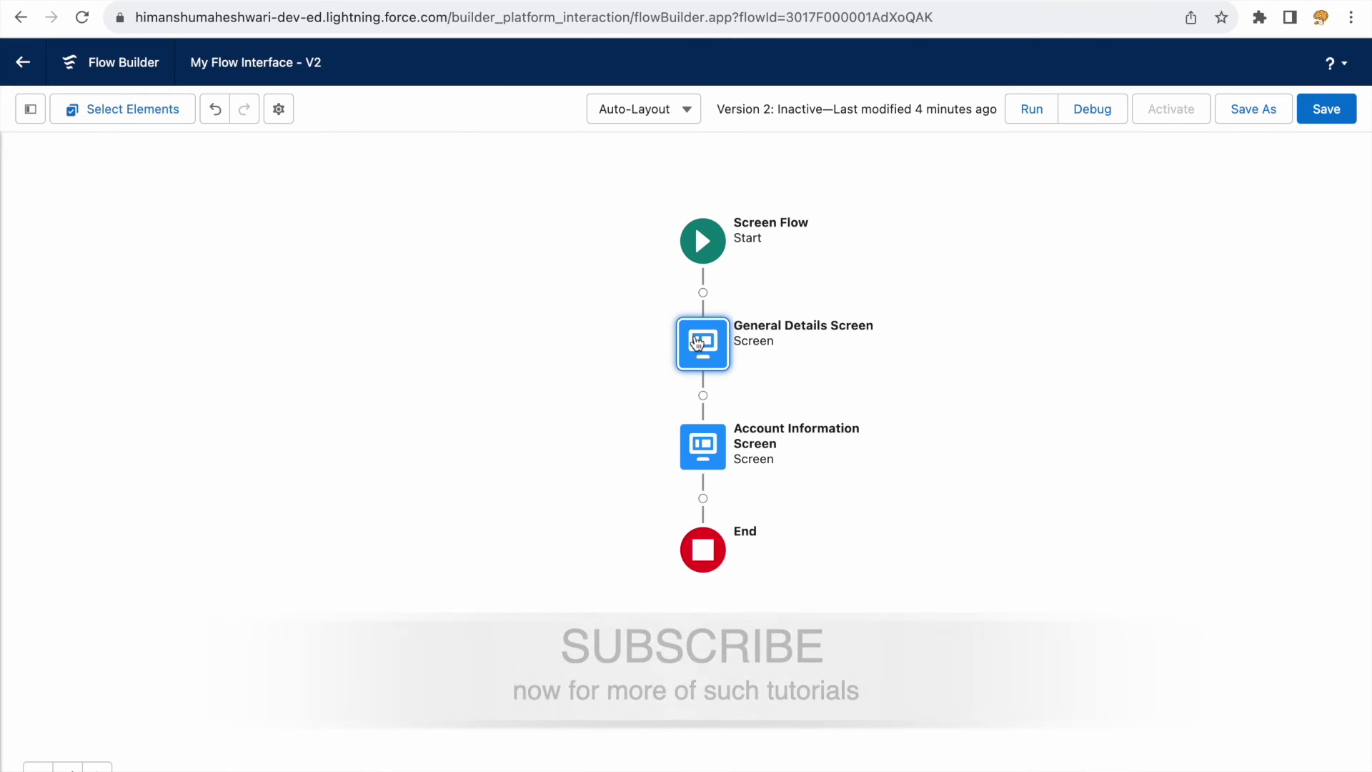
pyautogui.click(702, 449)
pyautogui.click(974, 426)
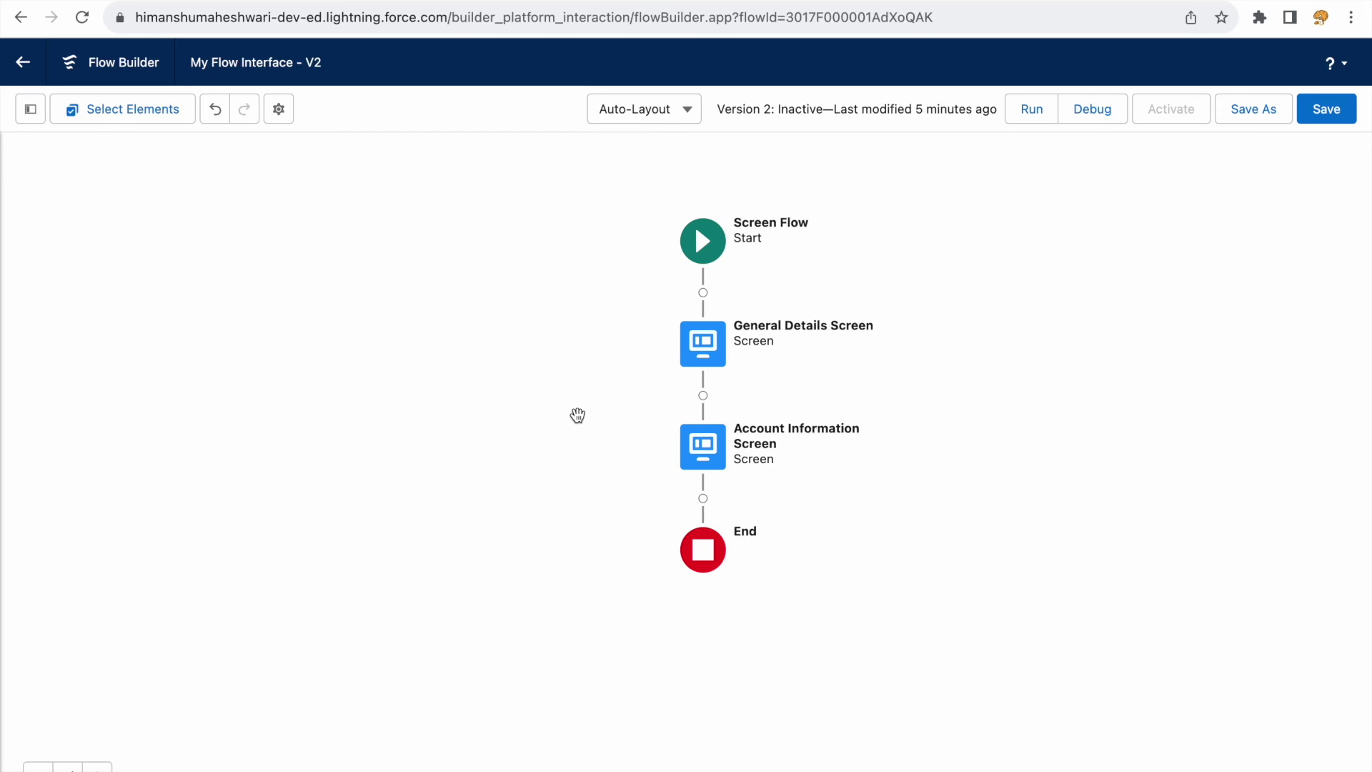
pyautogui.moveTo(472, 419); pyautogui.dragTo(490, 431)
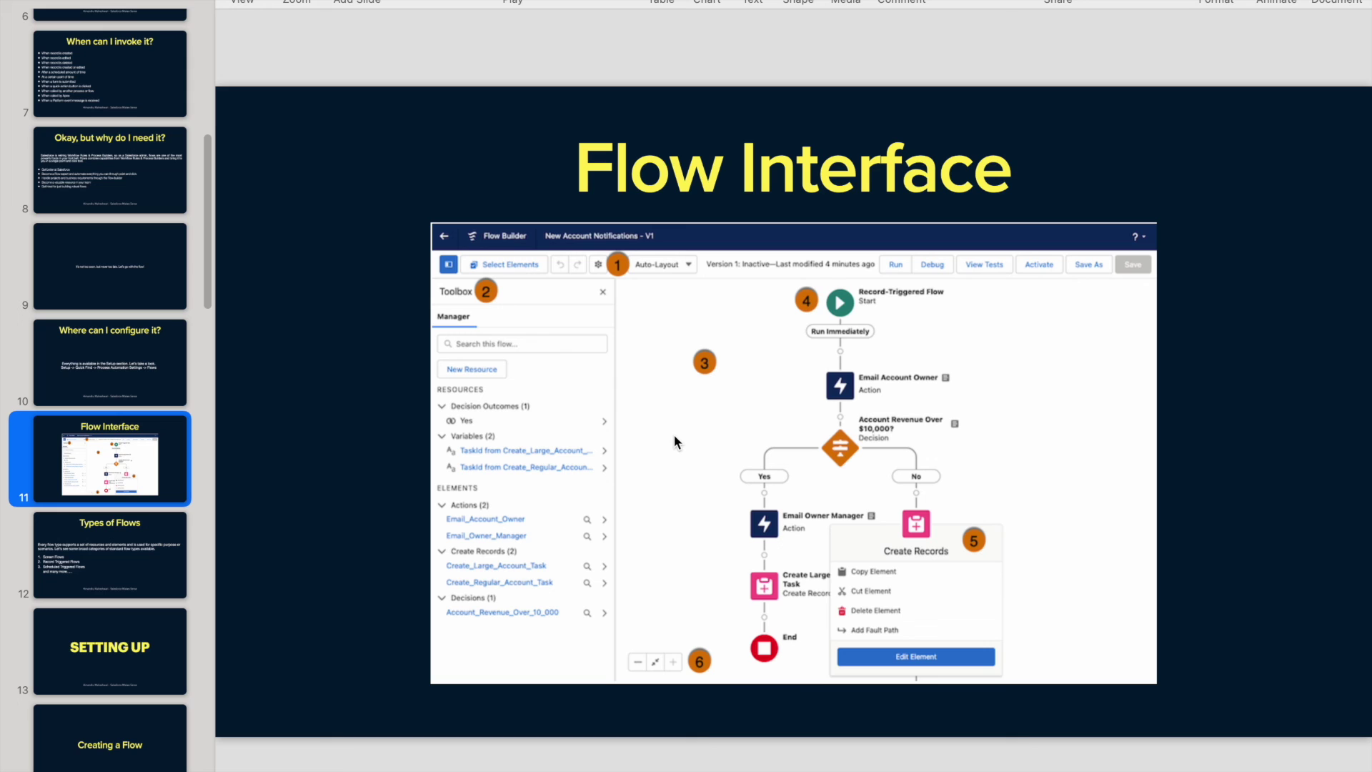
# Step: Switch to the slide presentation and show the Types of Flows slide
pyautogui.click(112, 569)
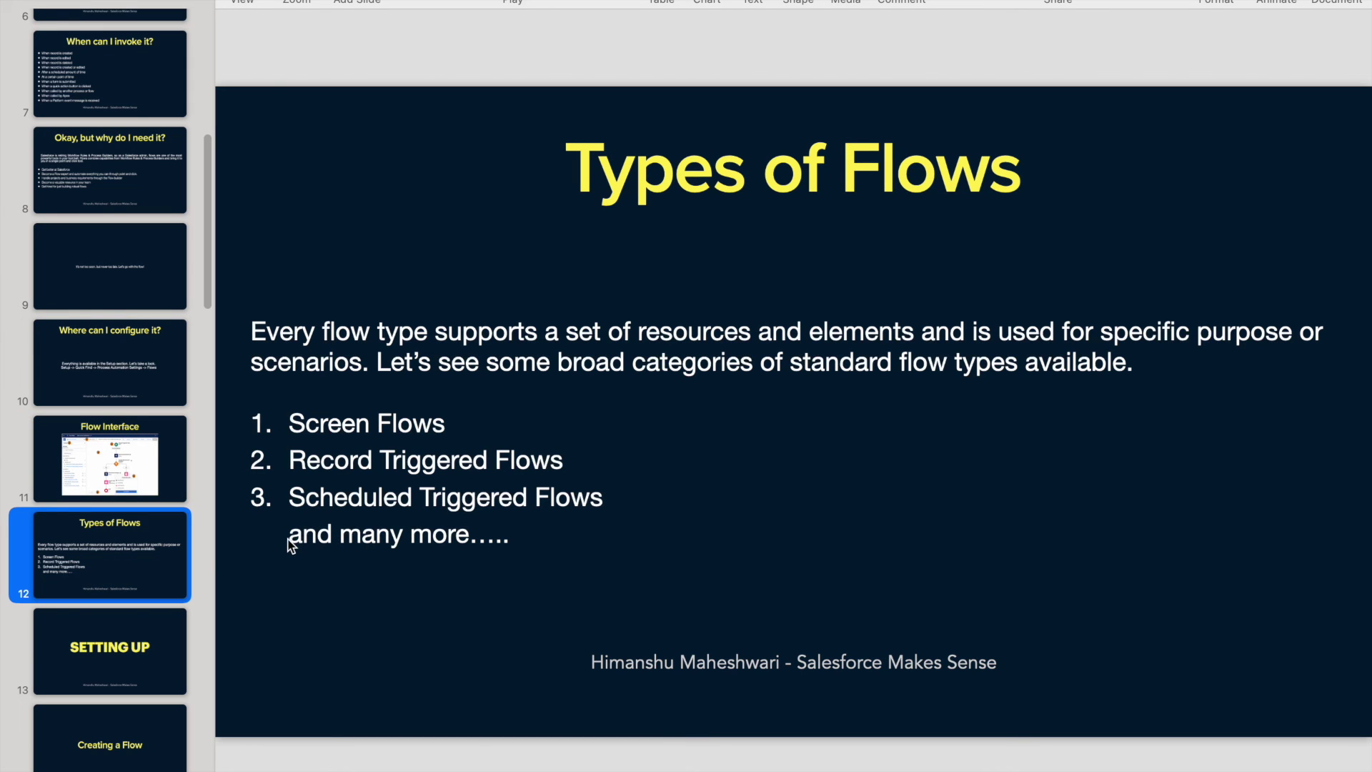